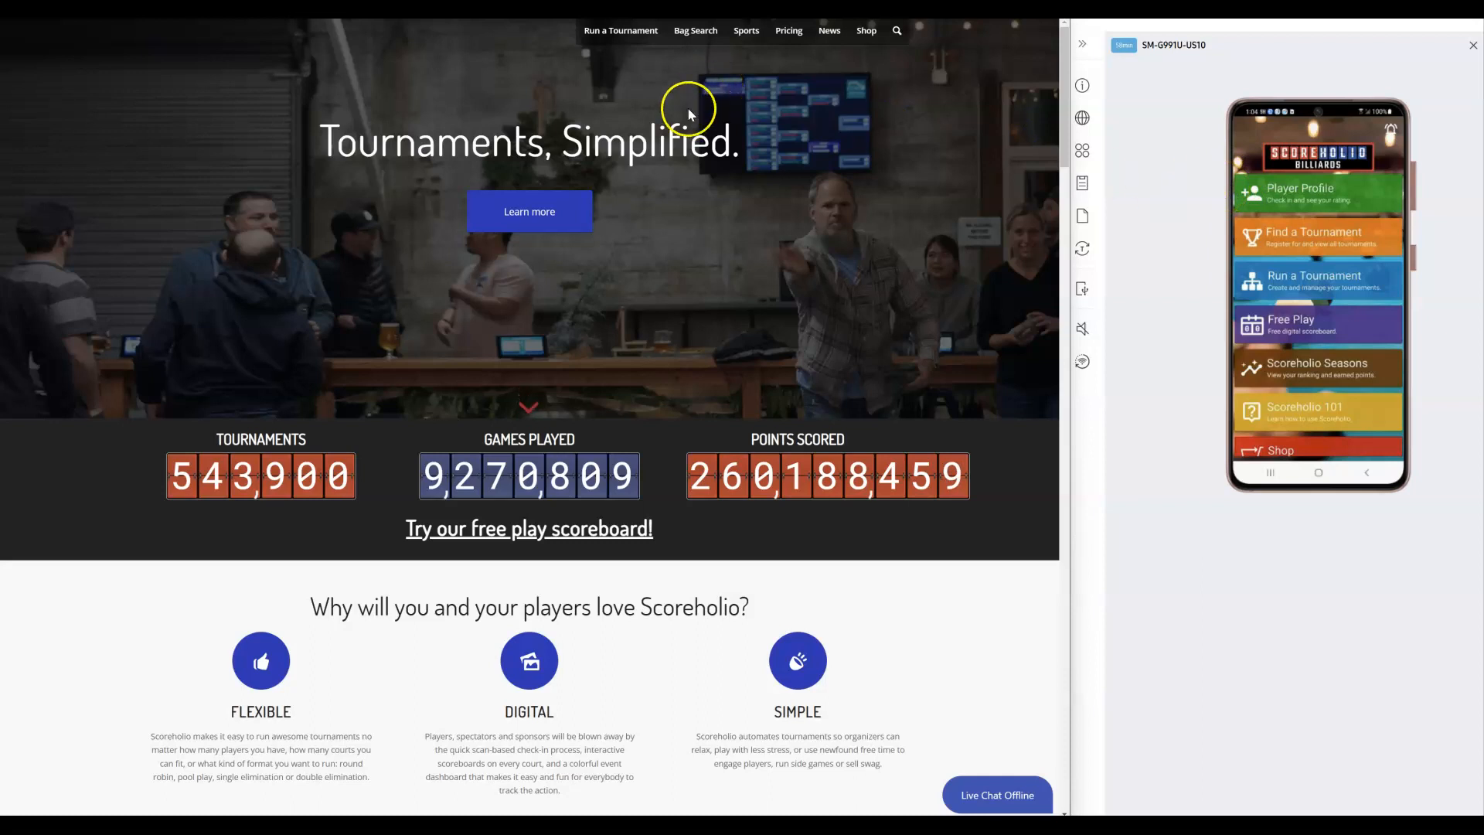
Step: Sign in to the website as a billiards organizer
{"action": "mouse_move", "coordinate": [626, 39]}
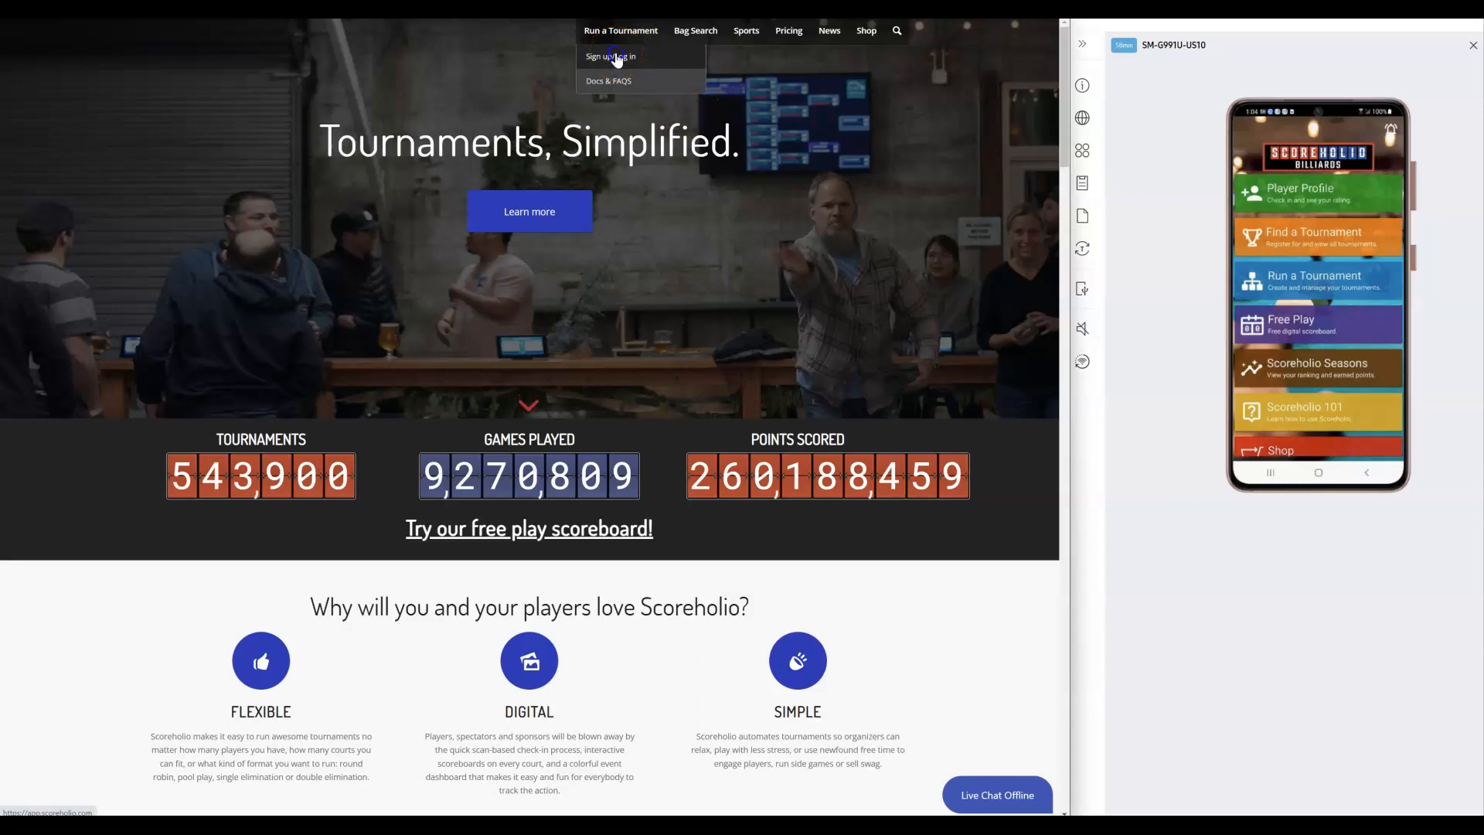
{"action": "left_click", "coordinate": [616, 58]}
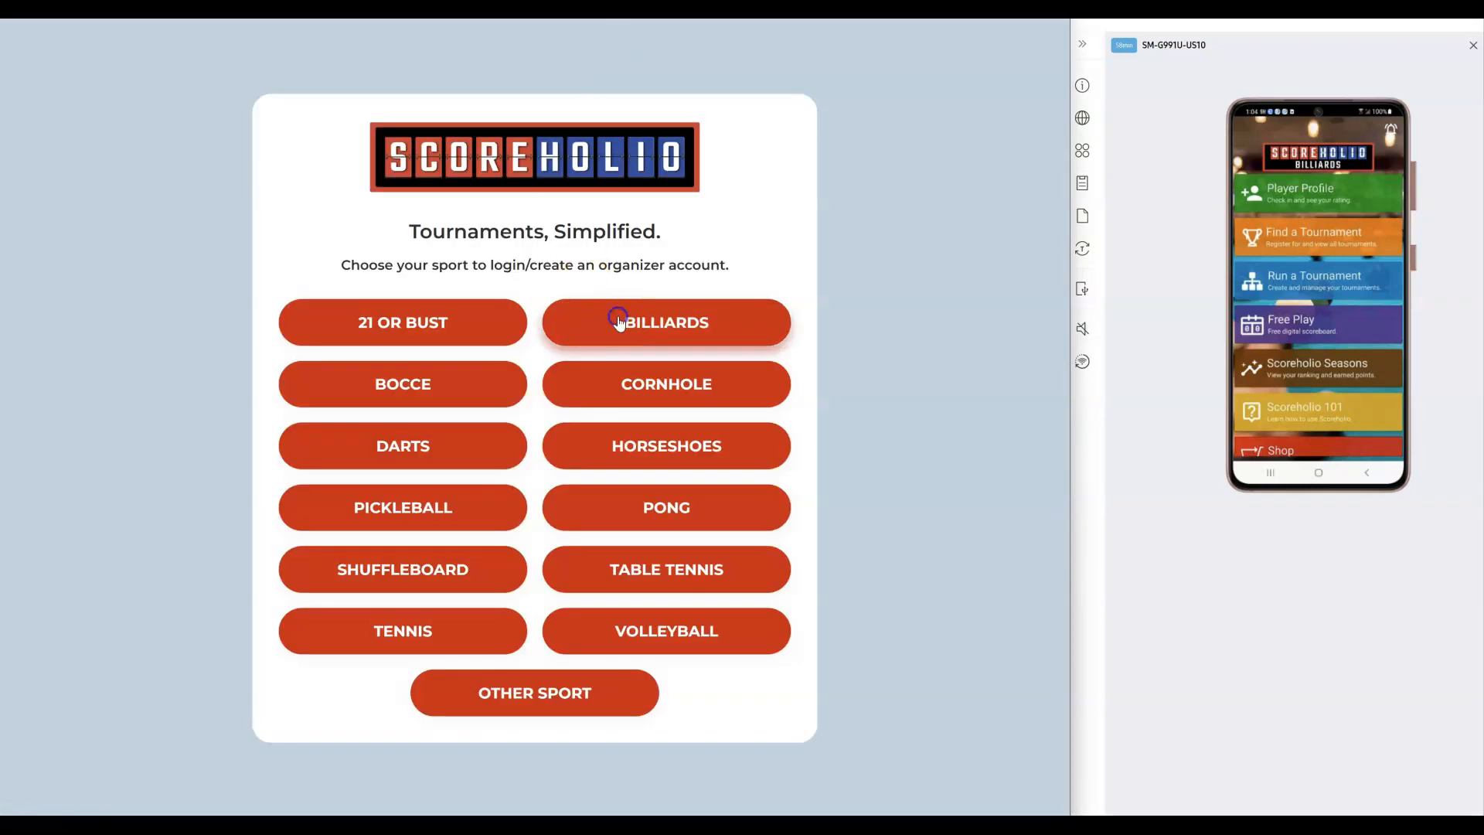
{"action": "left_click", "coordinate": [618, 321]}
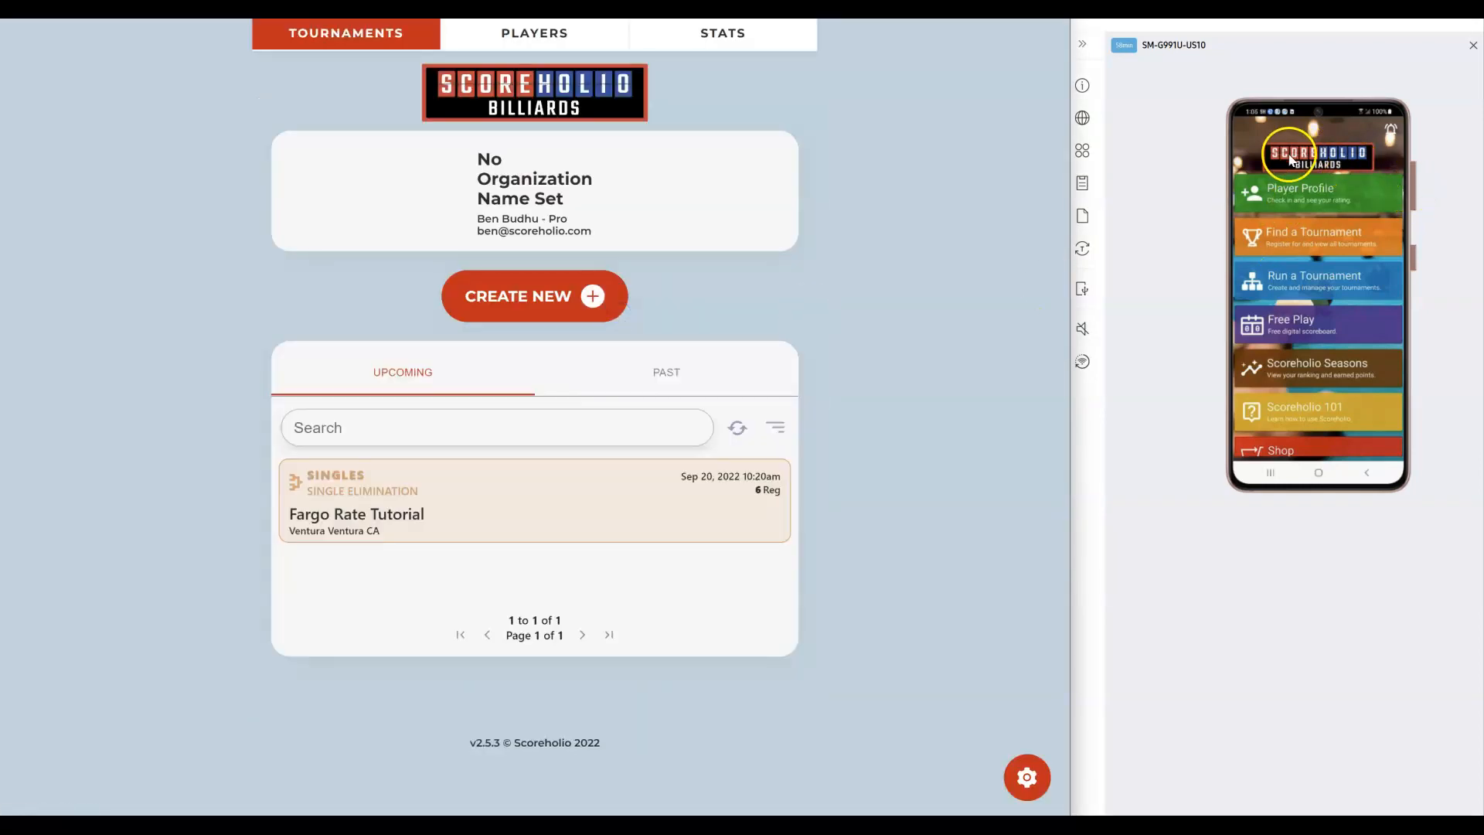
Step: Set the phone app to Billiards, open Run a Tournament, and bring up the Fargo Rate Tutorial details
{"action": "left_click", "coordinate": [1292, 165]}
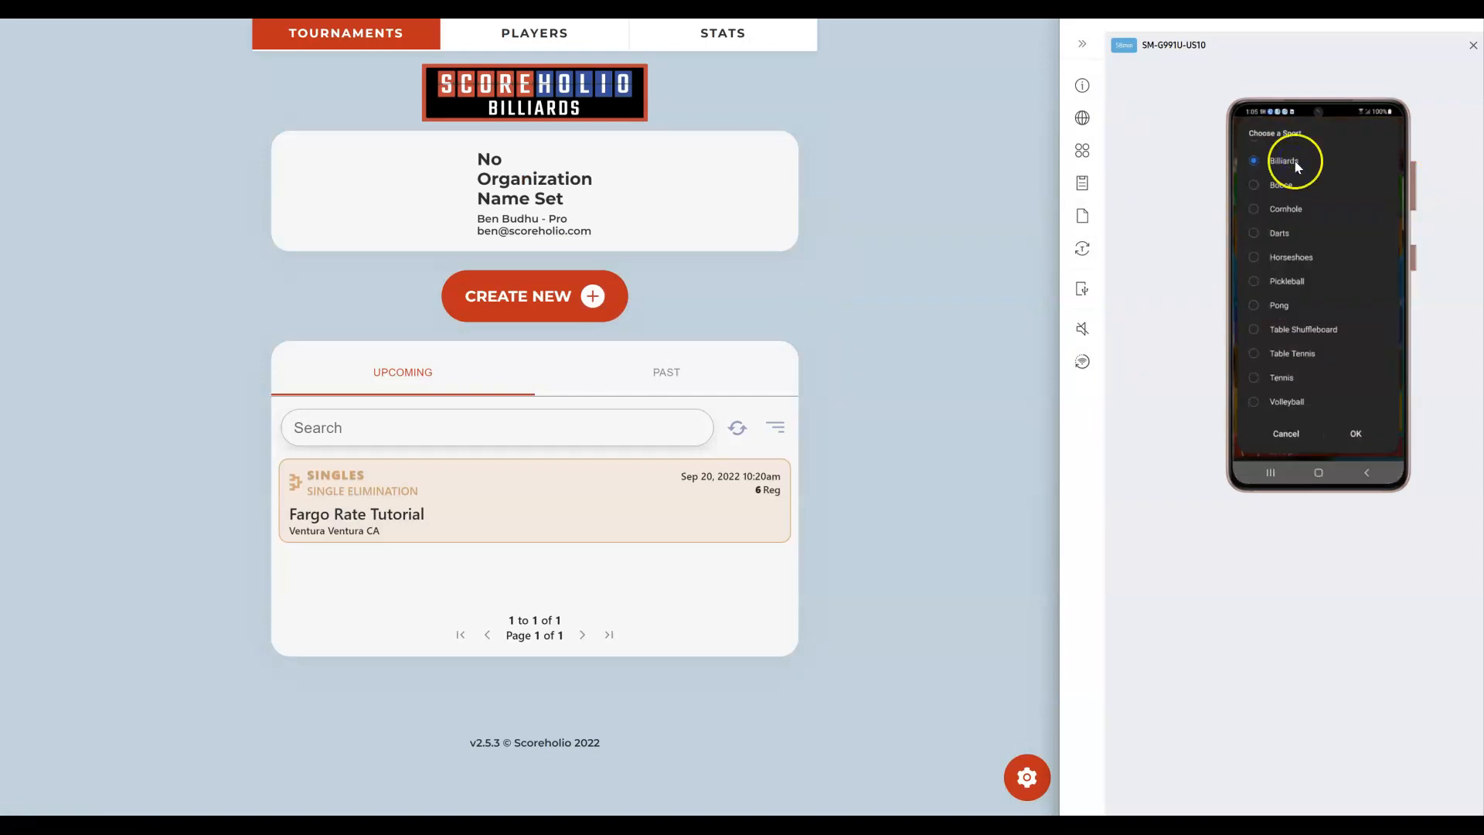
{"action": "left_click", "coordinate": [1355, 434]}
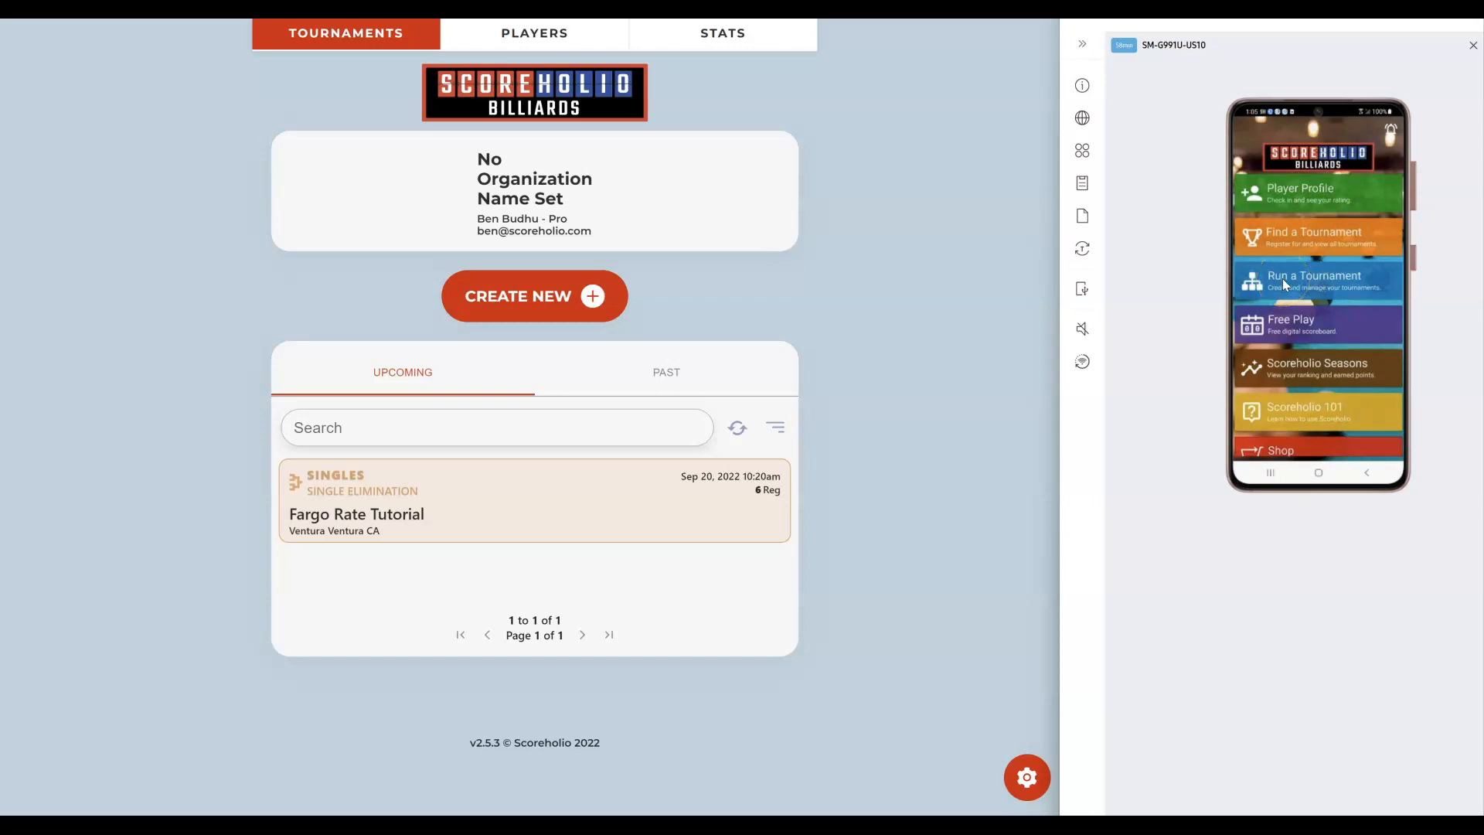
{"action": "left_click", "coordinate": [1282, 279]}
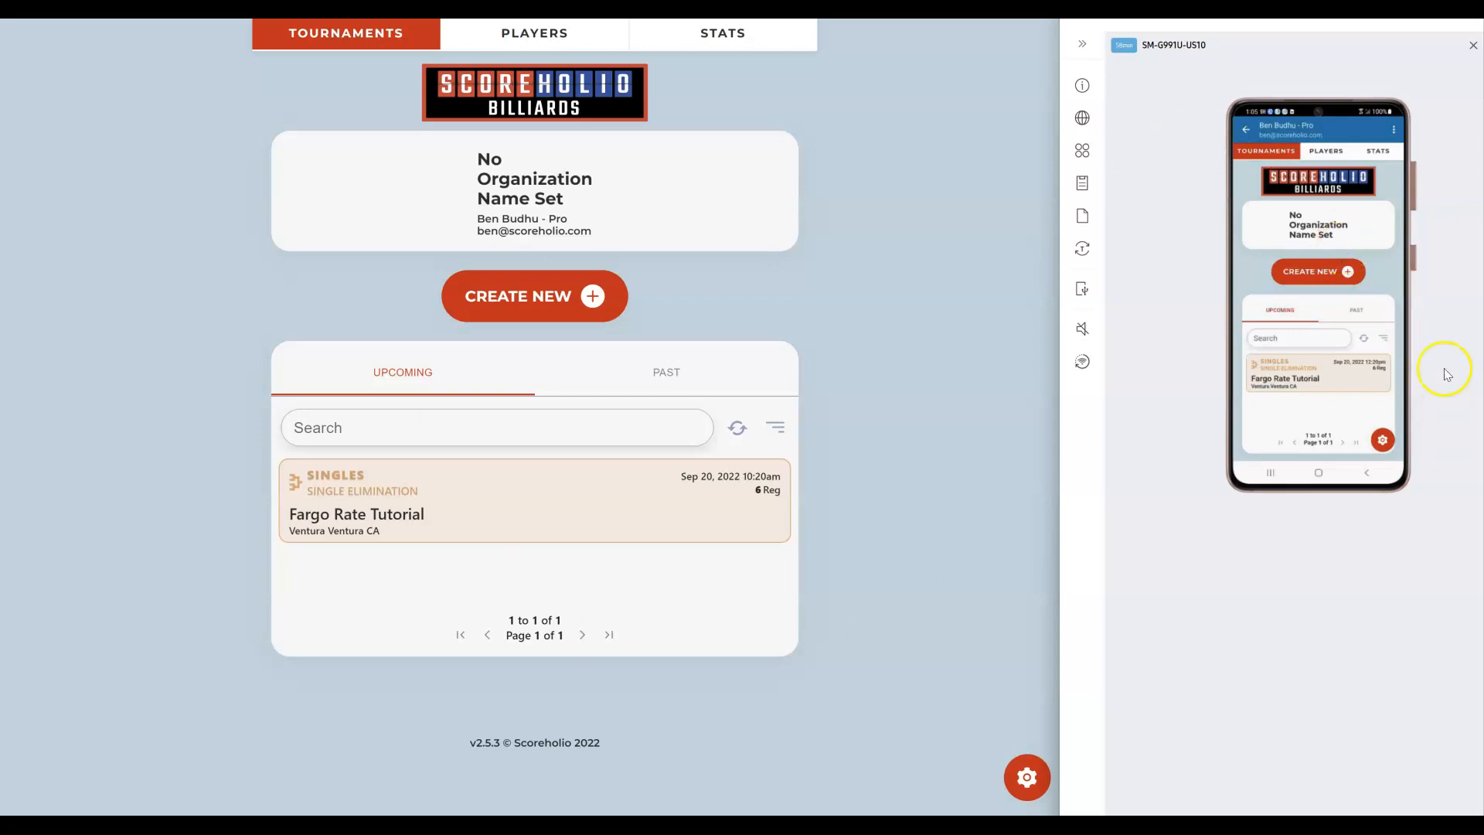
{"action": "left_click", "coordinate": [558, 514]}
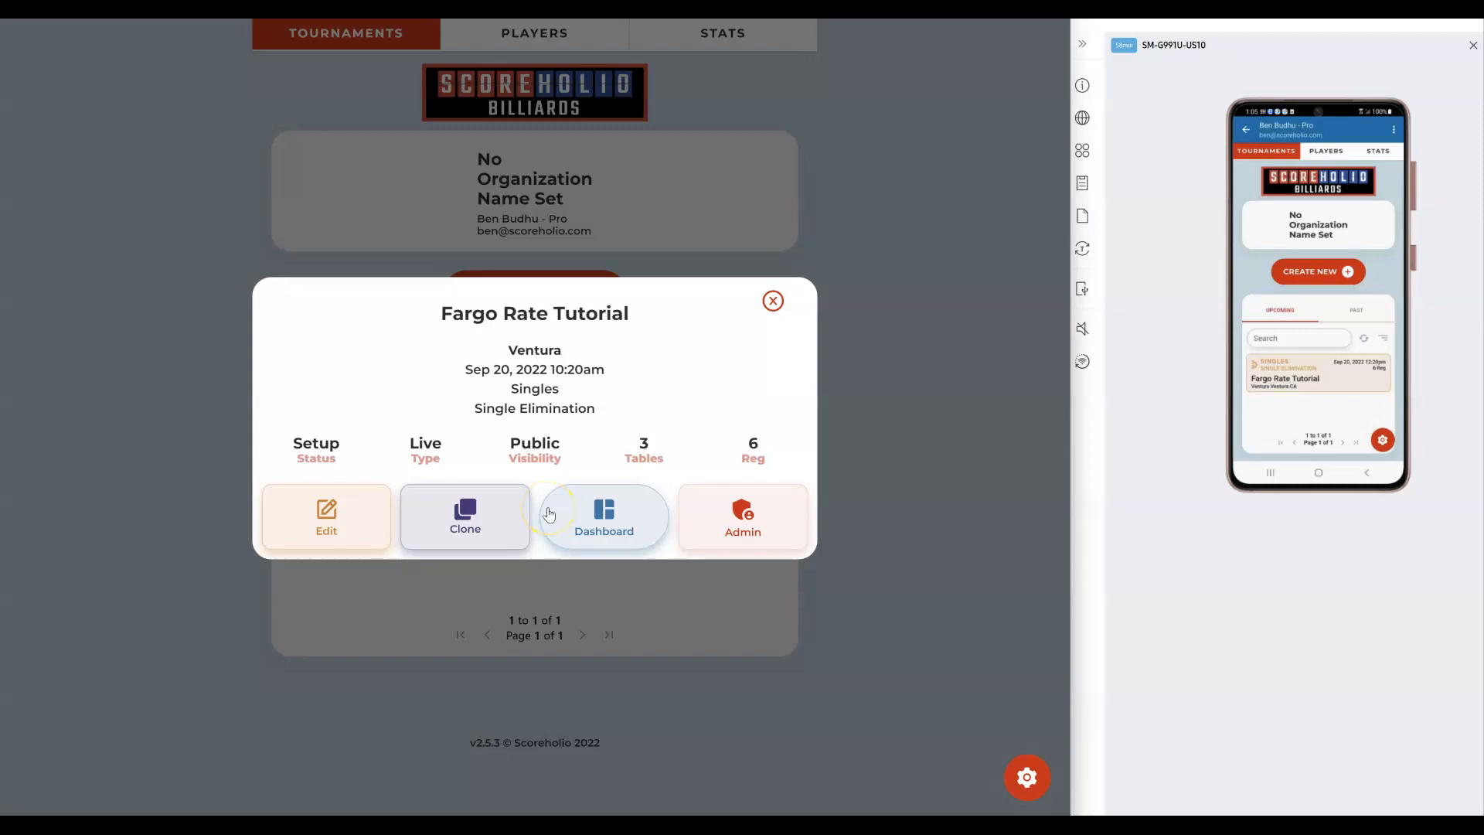
Step: Open the Edit Tournament form for Fargo Rate Tutorial (Single Elimination, 3 tables, race to 3)
{"action": "left_click", "coordinate": [351, 508]}
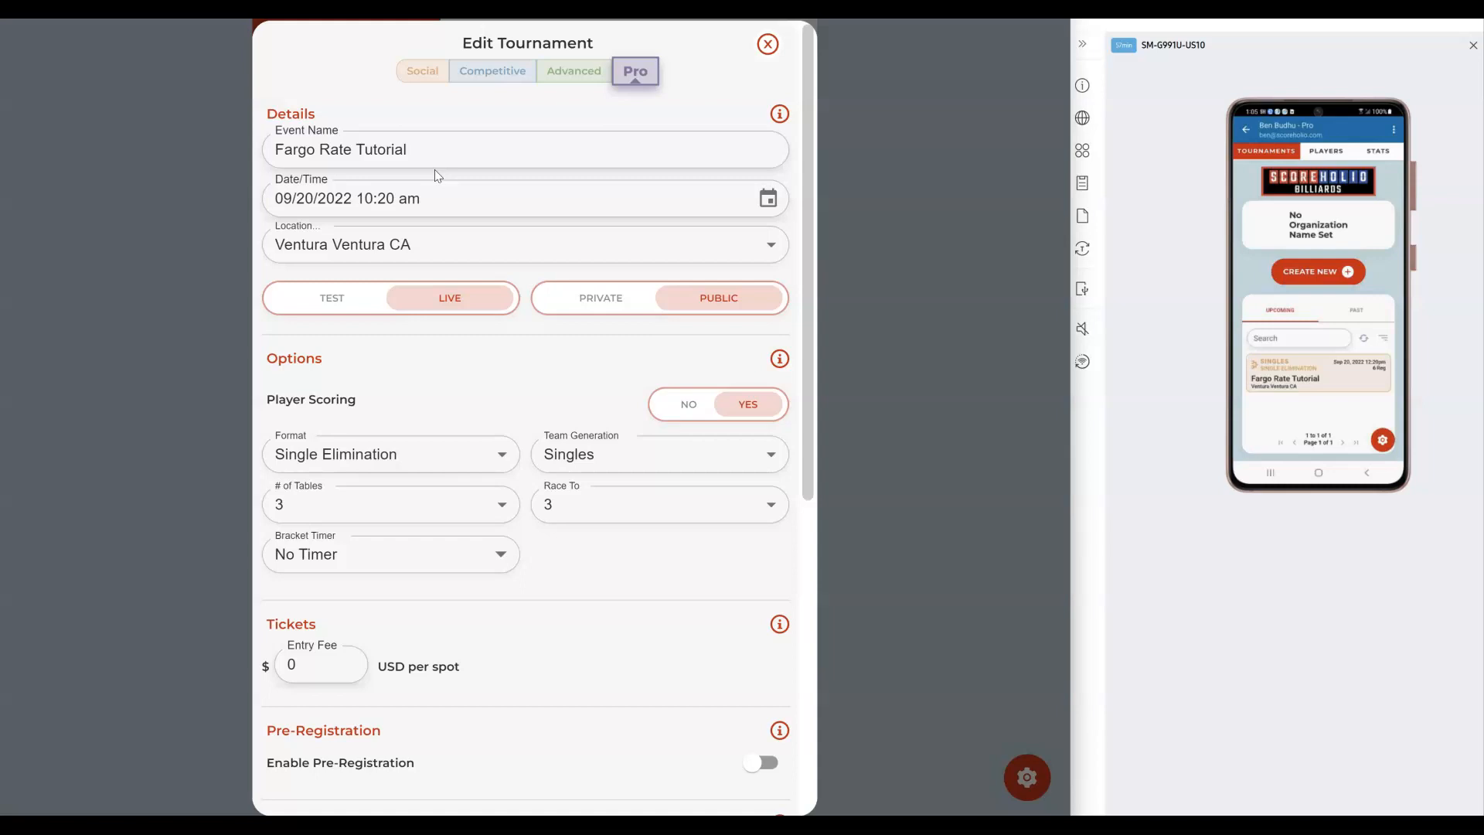
{"action": "left_click", "coordinate": [607, 302]}
{"action": "left_click", "coordinate": [614, 410]}
{"action": "left_click", "coordinate": [640, 410]}
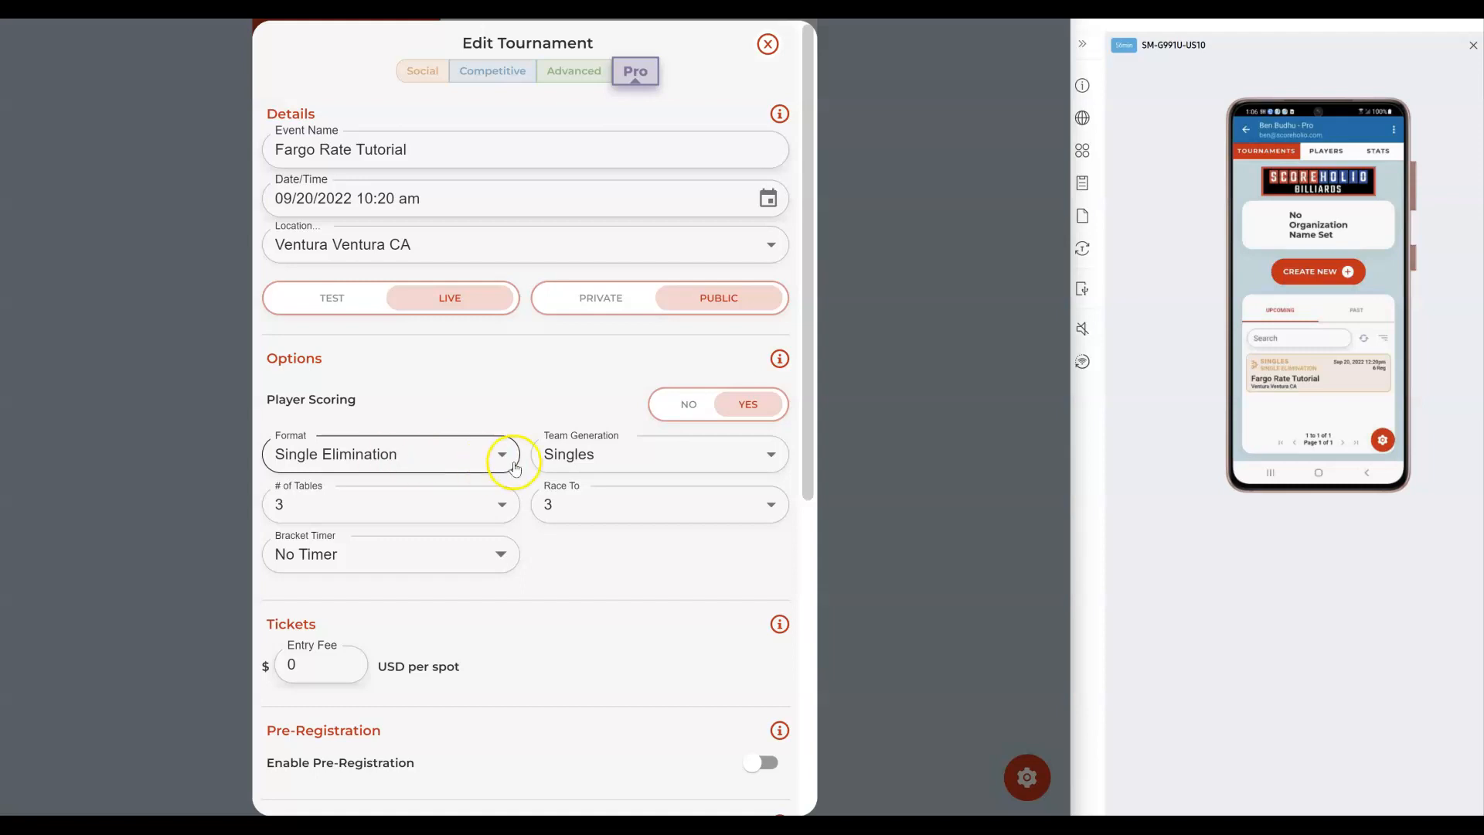
{"action": "left_click", "coordinate": [605, 462]}
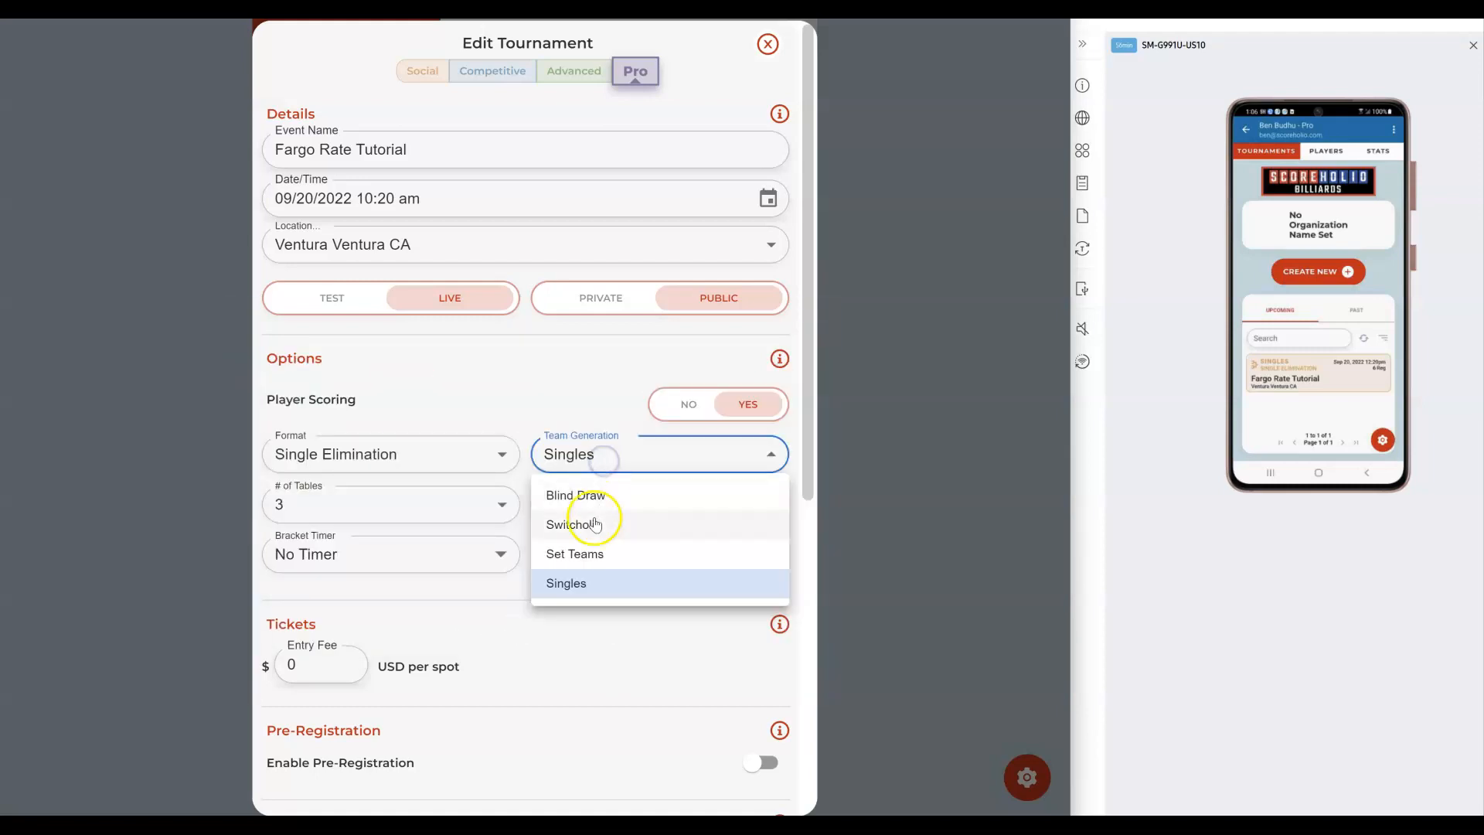
{"action": "left_click", "coordinate": [563, 629]}
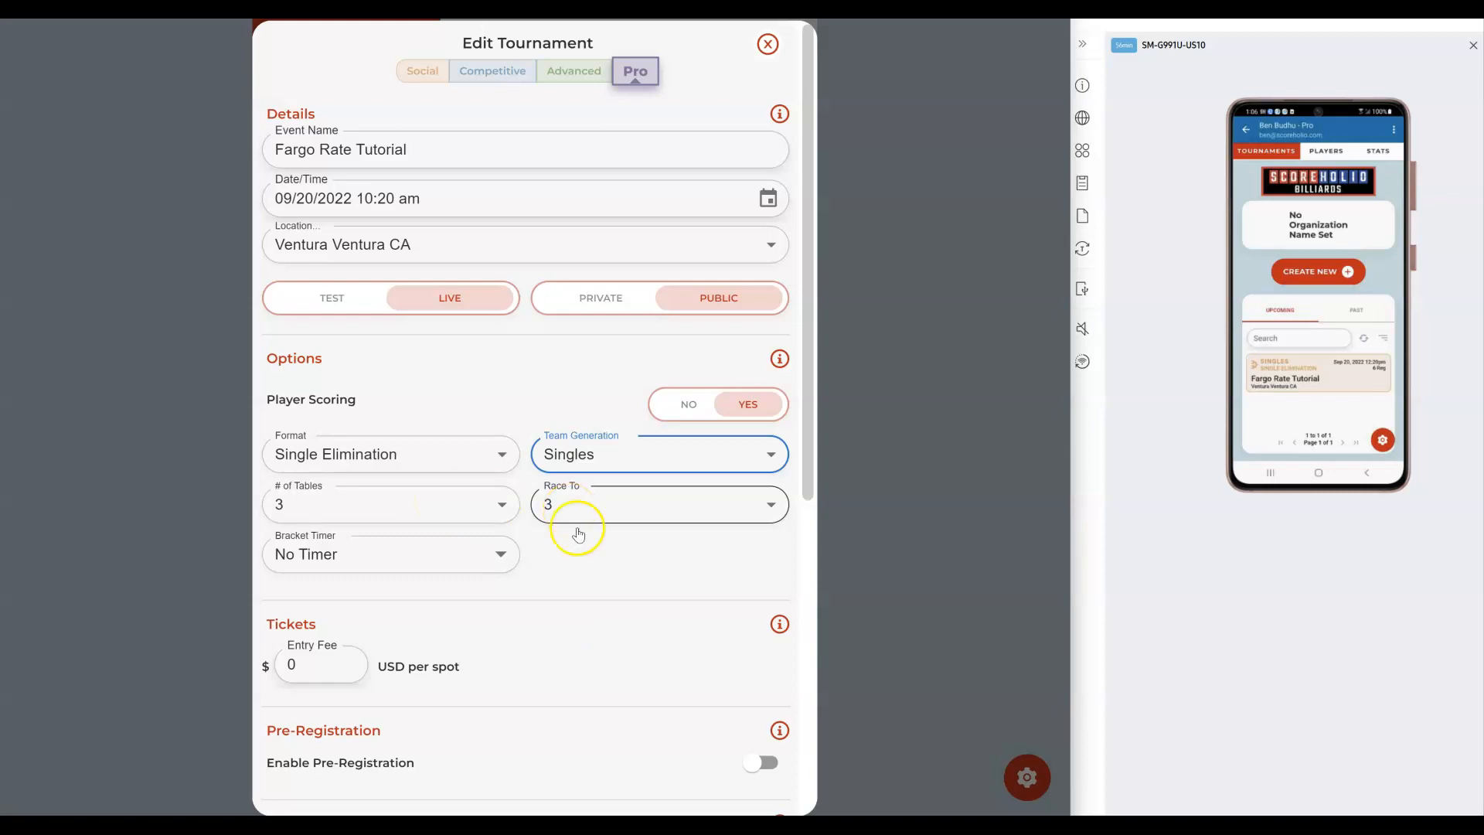
{"action": "scroll", "coordinate": [589, 563], "scroll_direction": "down", "scroll_amount": 2}
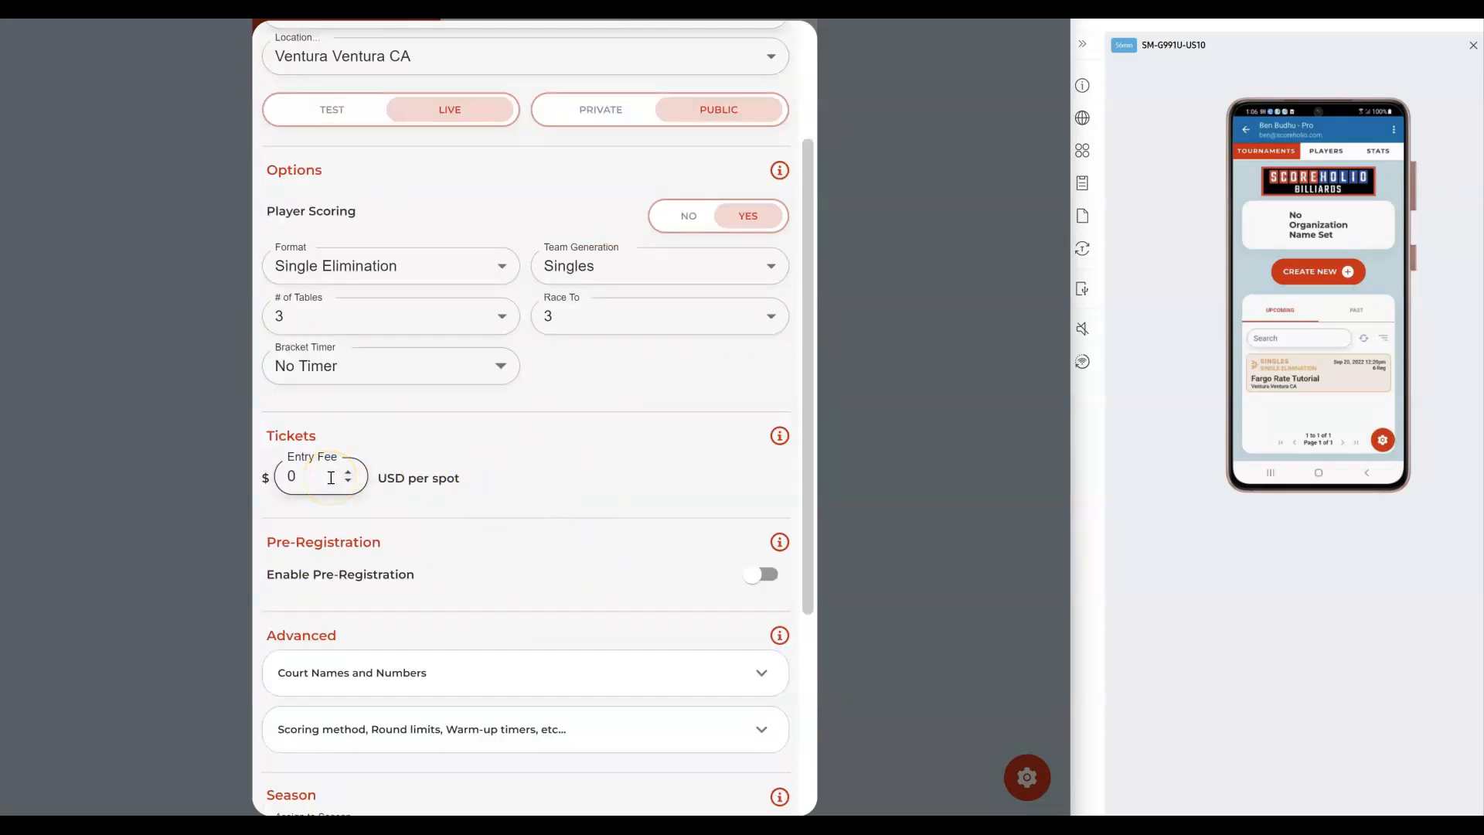
Step: Enable pre-registration and expand the Court Names and Numbers settings for the three tables
{"action": "left_click", "coordinate": [751, 576]}
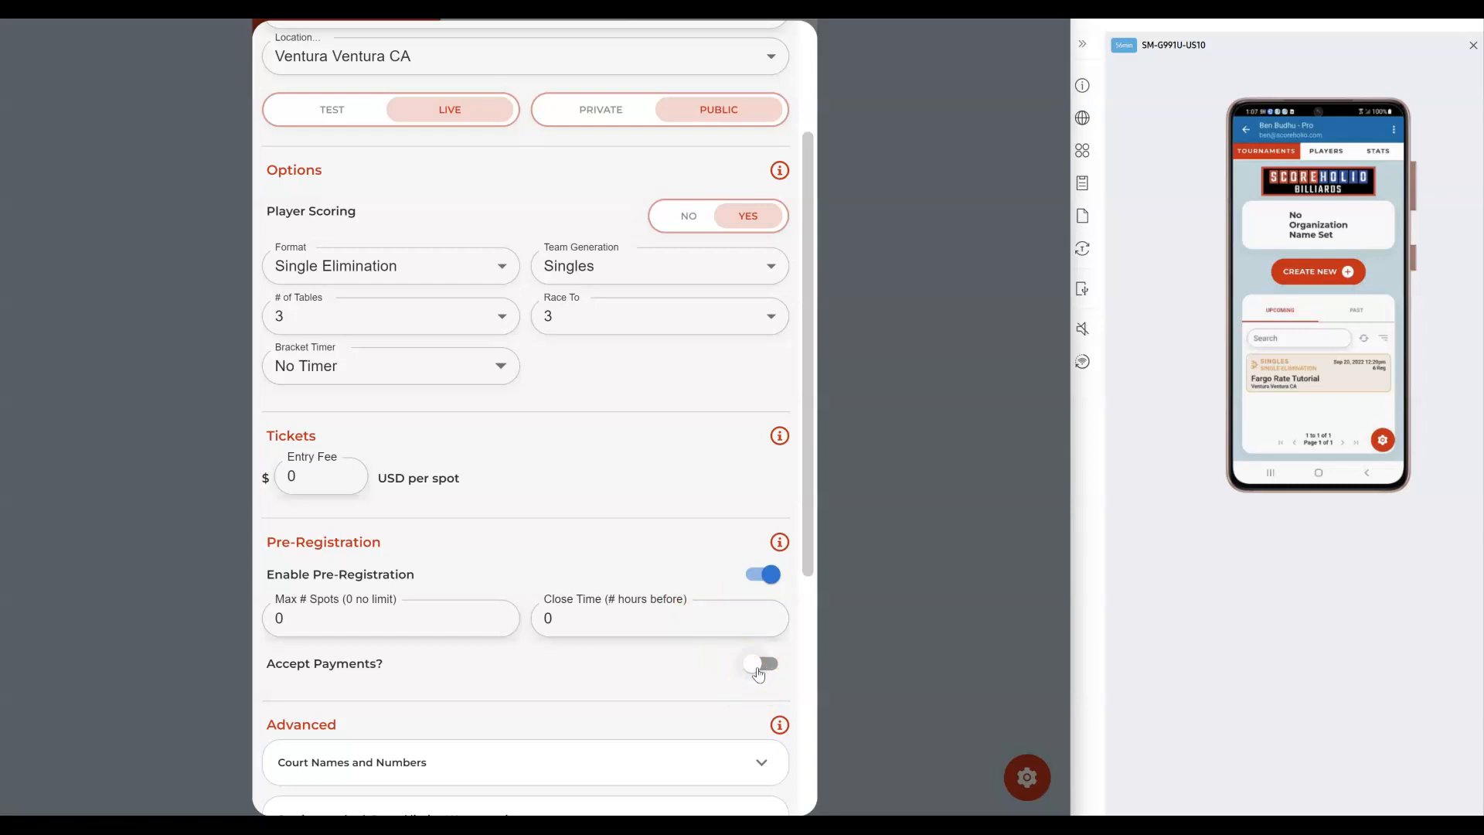
{"action": "scroll", "coordinate": [757, 664], "scroll_direction": "down", "scroll_amount": 4}
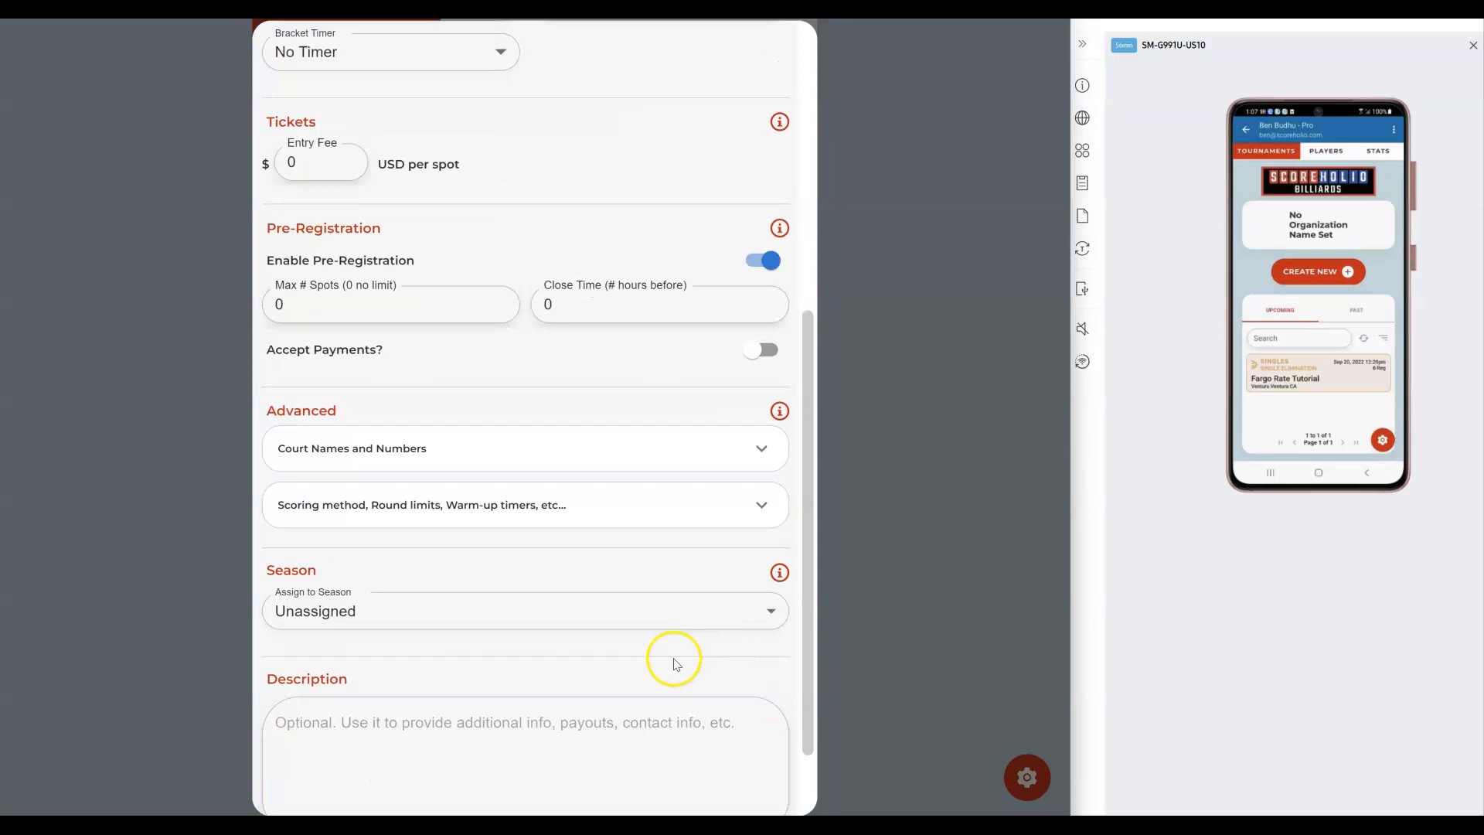
{"action": "left_click", "coordinate": [654, 446]}
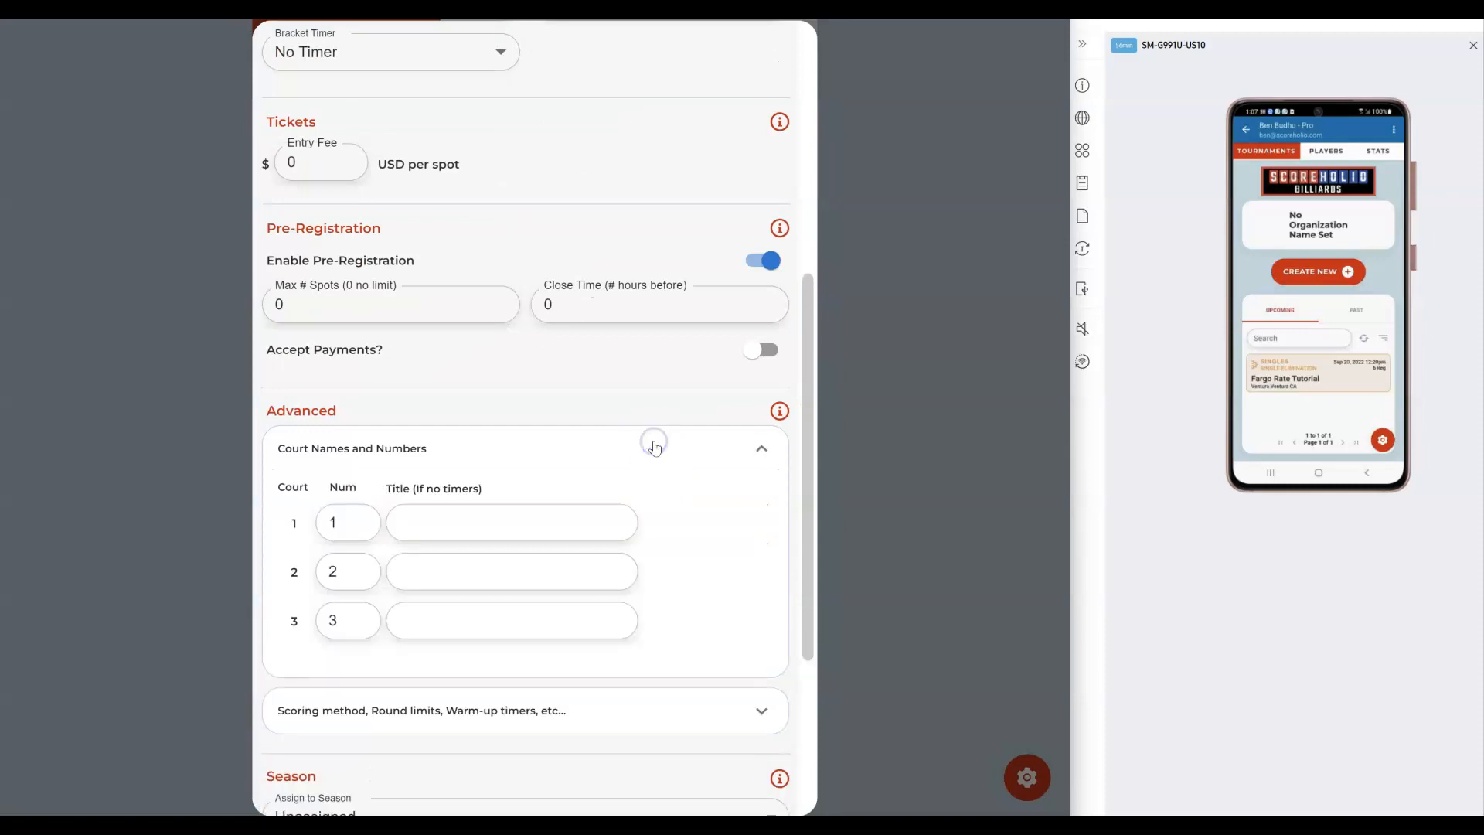
{"action": "left_click", "coordinate": [333, 518]}
{"action": "left_click", "coordinate": [333, 569]}
{"action": "left_click", "coordinate": [333, 604]}
{"action": "left_click", "coordinate": [441, 520]}
{"action": "left_click", "coordinate": [433, 613]}
{"action": "left_click", "coordinate": [434, 659]}
Step: Expand the scoring method and round limit settings and review the advanced options
{"action": "scroll", "coordinate": [531, 653], "scroll_direction": "down", "scroll_amount": 1}
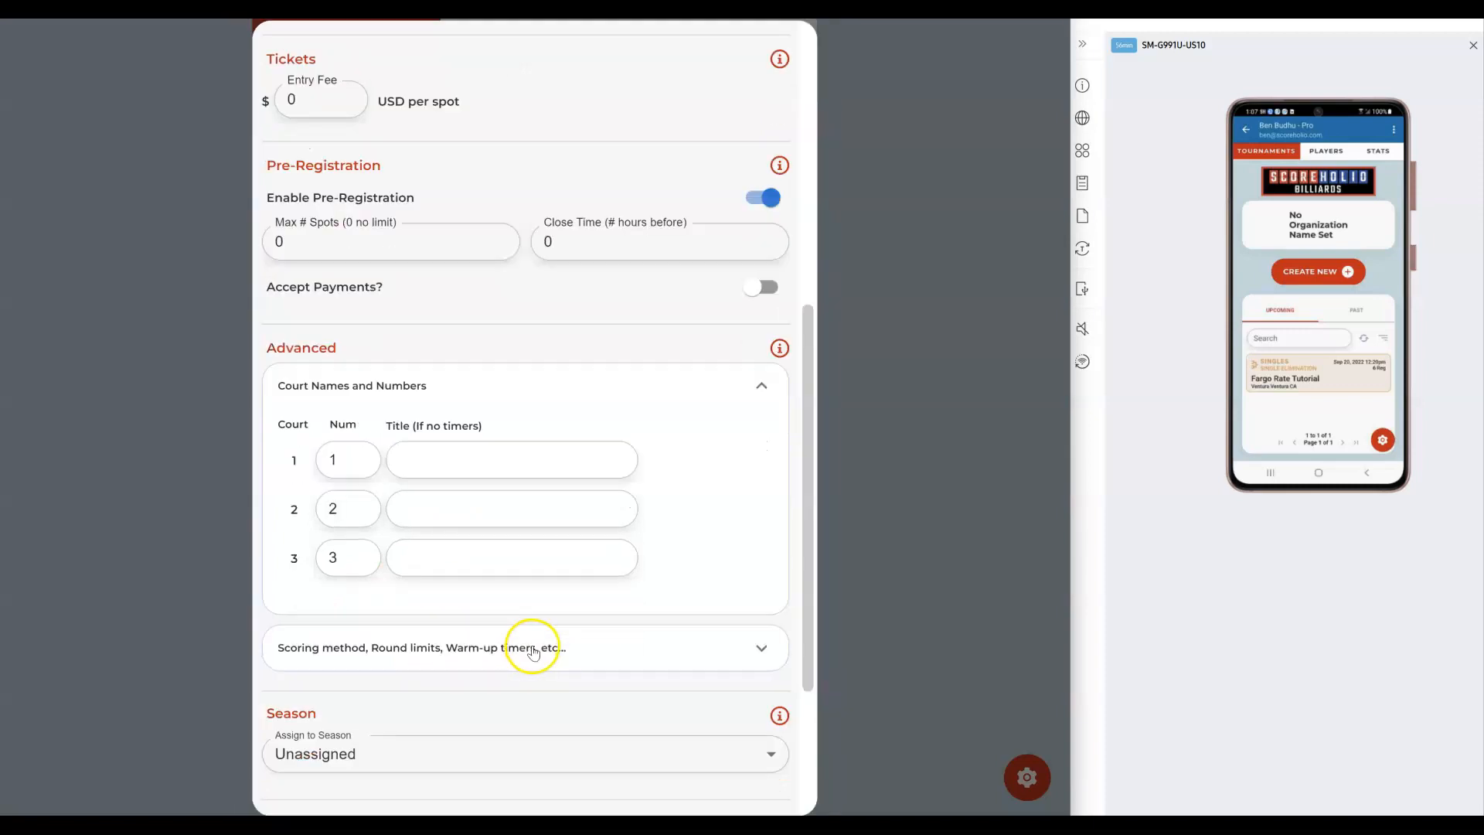
{"action": "left_click", "coordinate": [459, 459]}
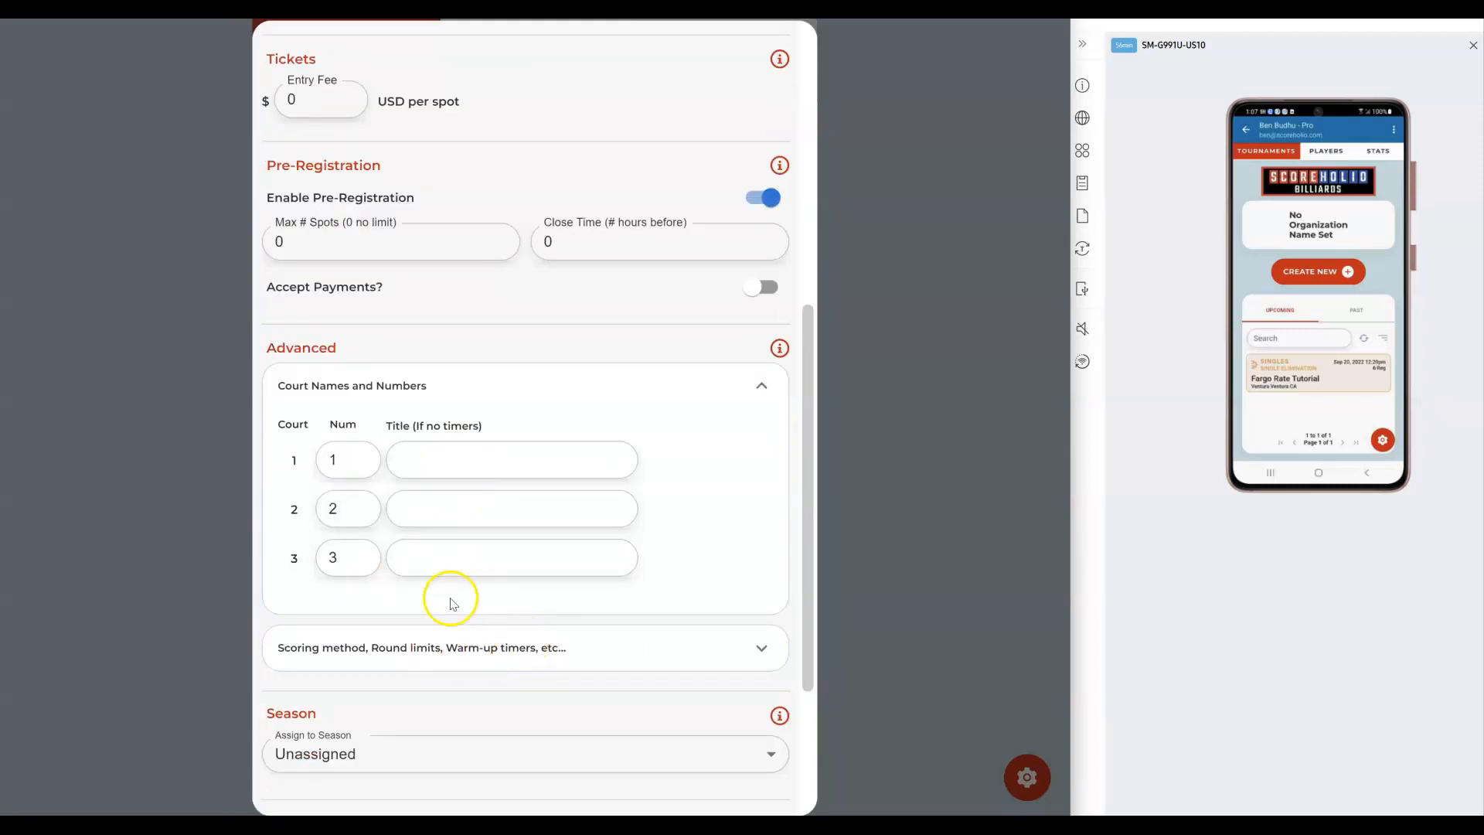
{"action": "left_click", "coordinate": [442, 650]}
{"action": "scroll", "coordinate": [511, 638], "scroll_direction": "down", "scroll_amount": 3}
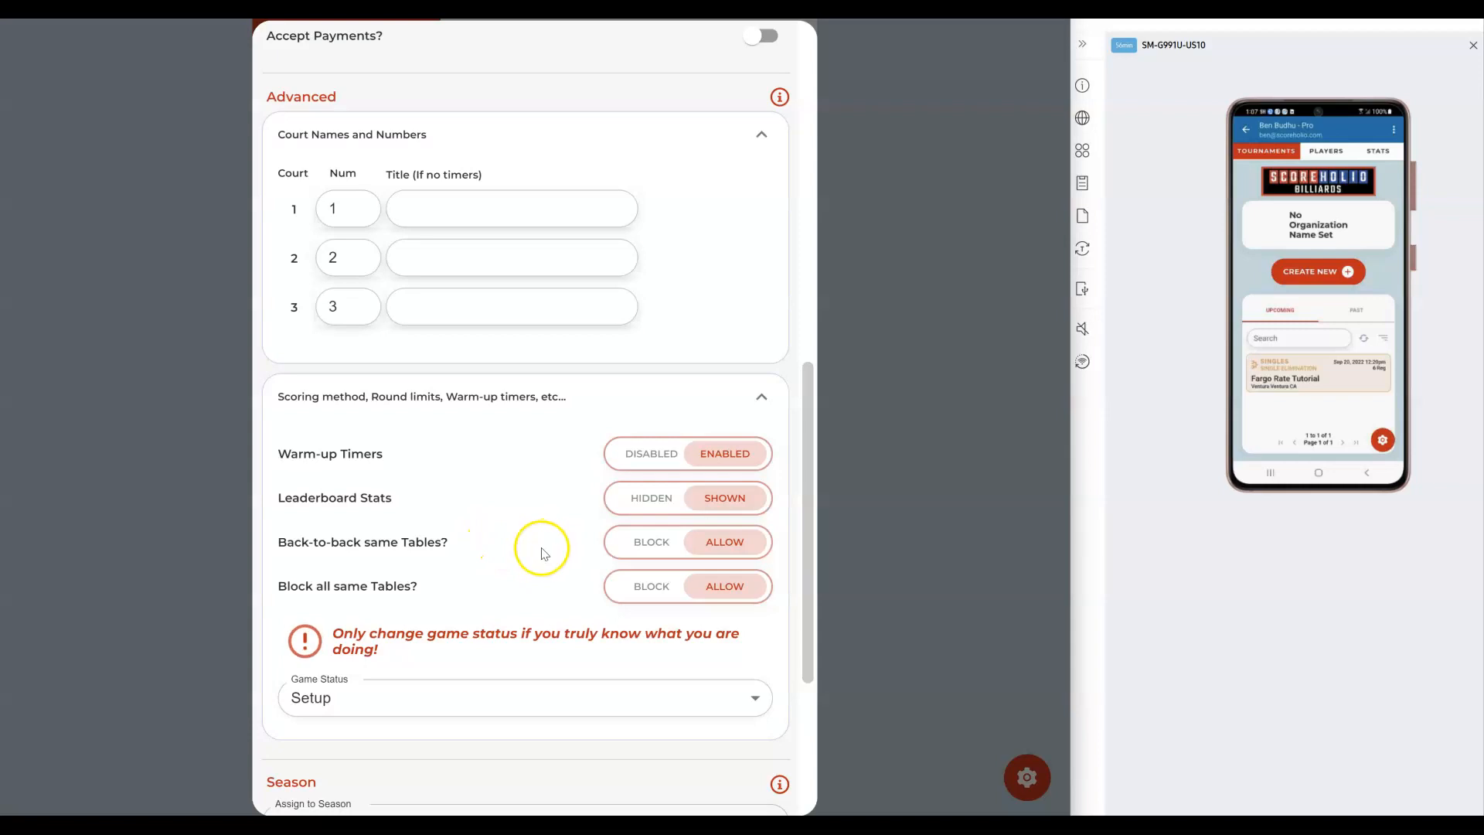
{"action": "scroll", "coordinate": [540, 552], "scroll_direction": "down", "scroll_amount": 4}
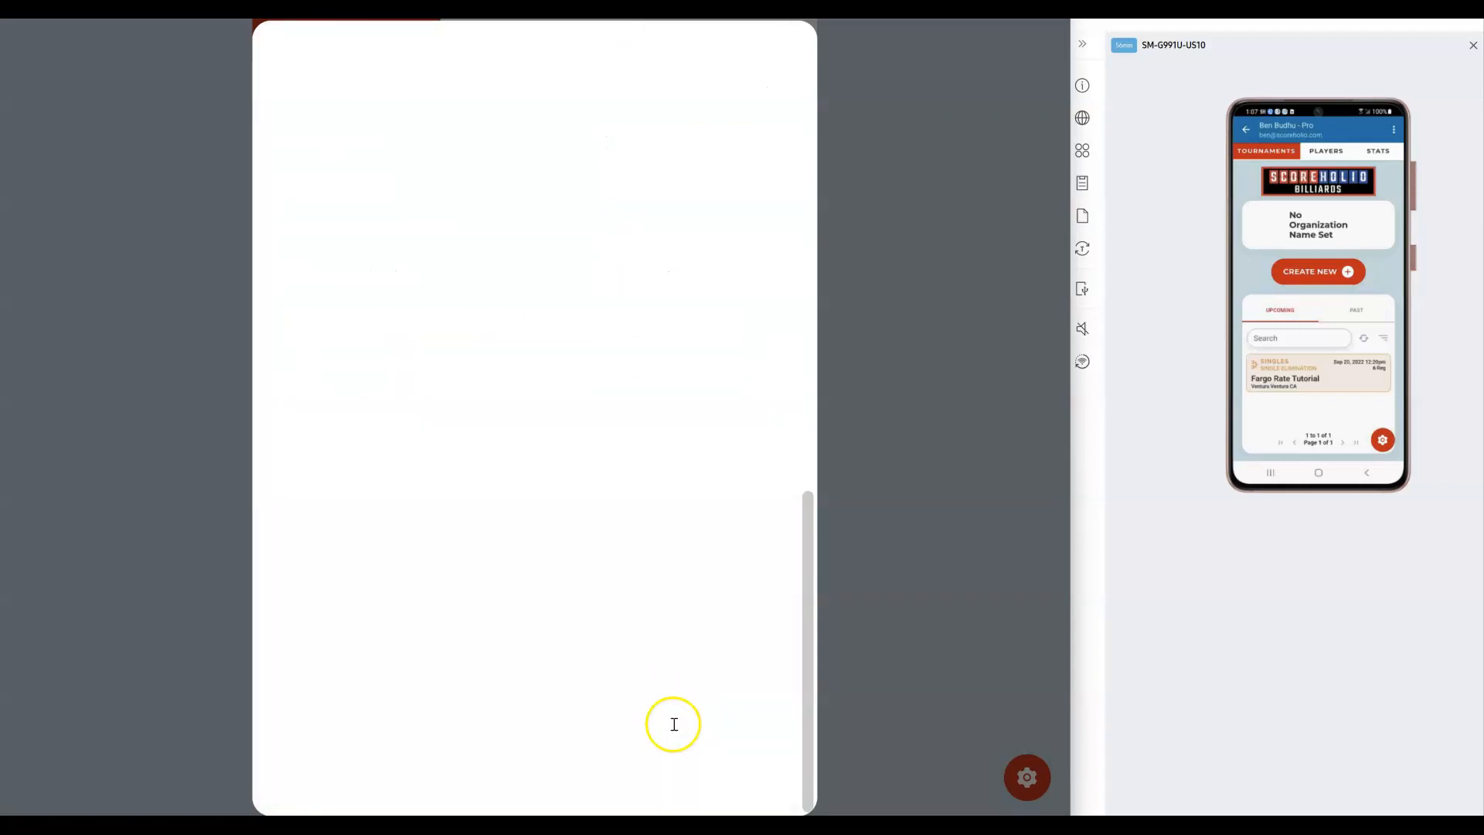
Step: Close the settings form and open the tournament's Admin page listing six rated players
{"action": "left_click", "coordinate": [898, 599]}
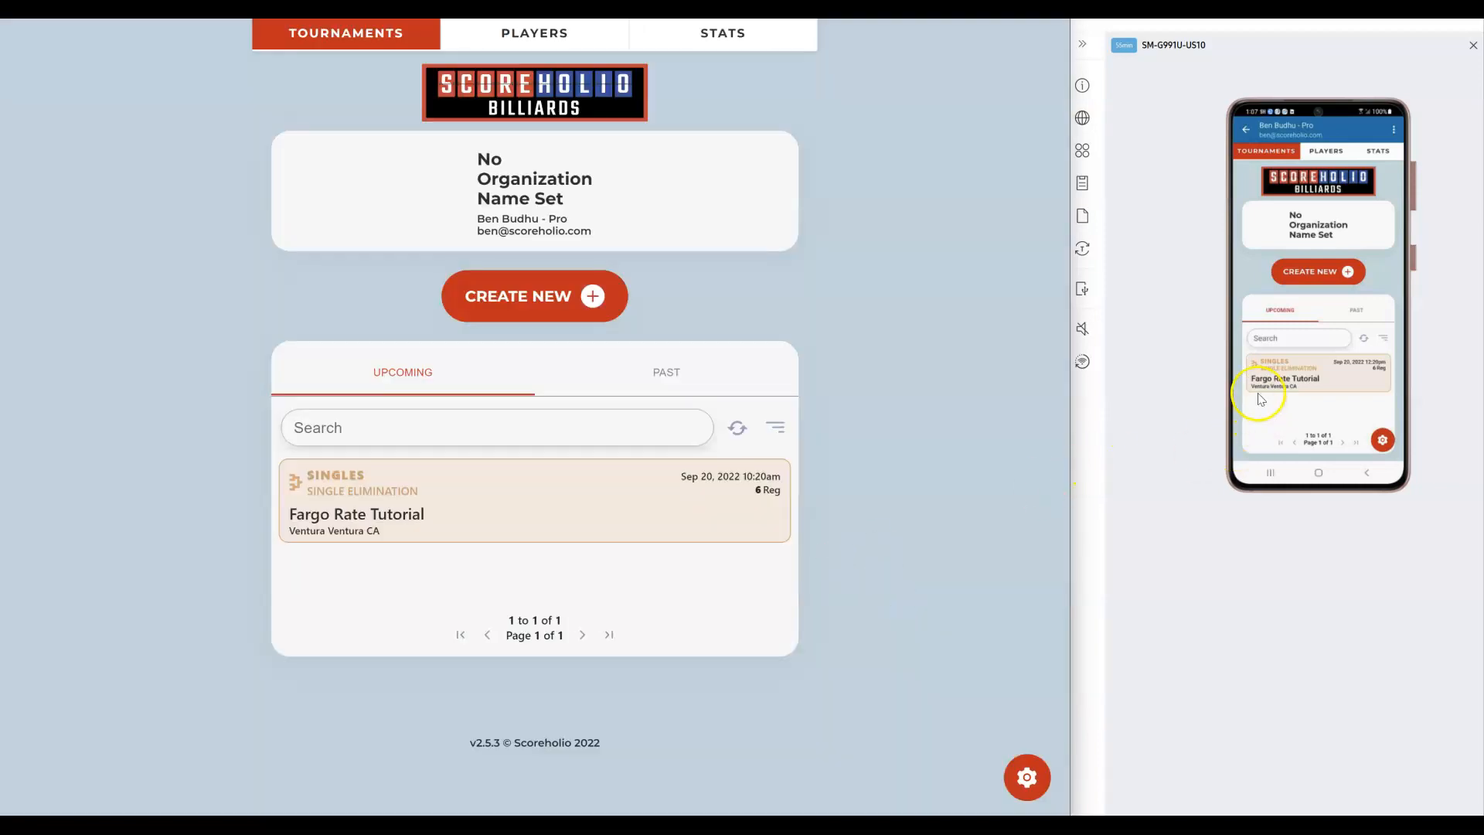
{"action": "left_click", "coordinate": [657, 491]}
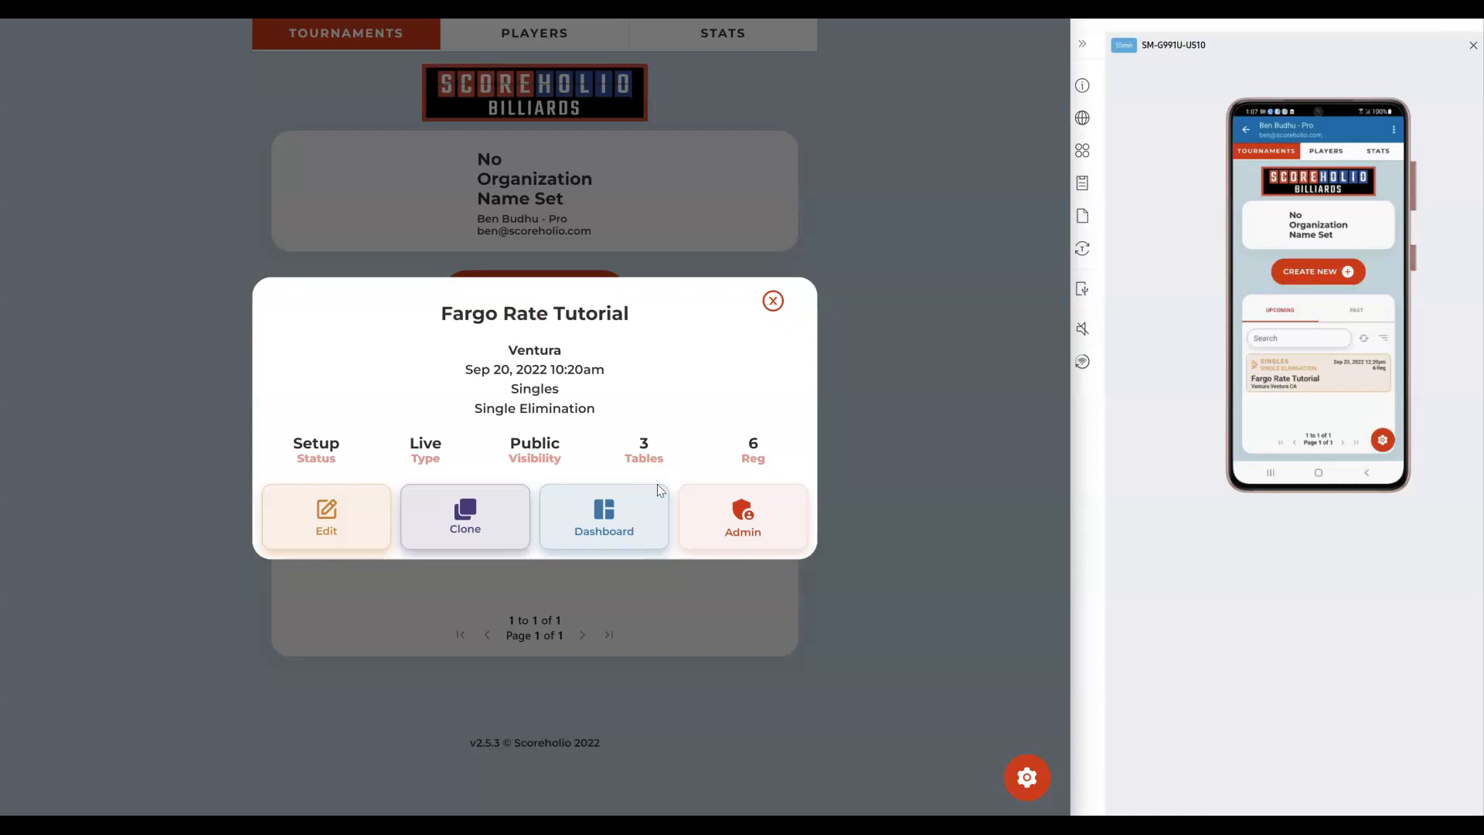
{"action": "left_click", "coordinate": [737, 499]}
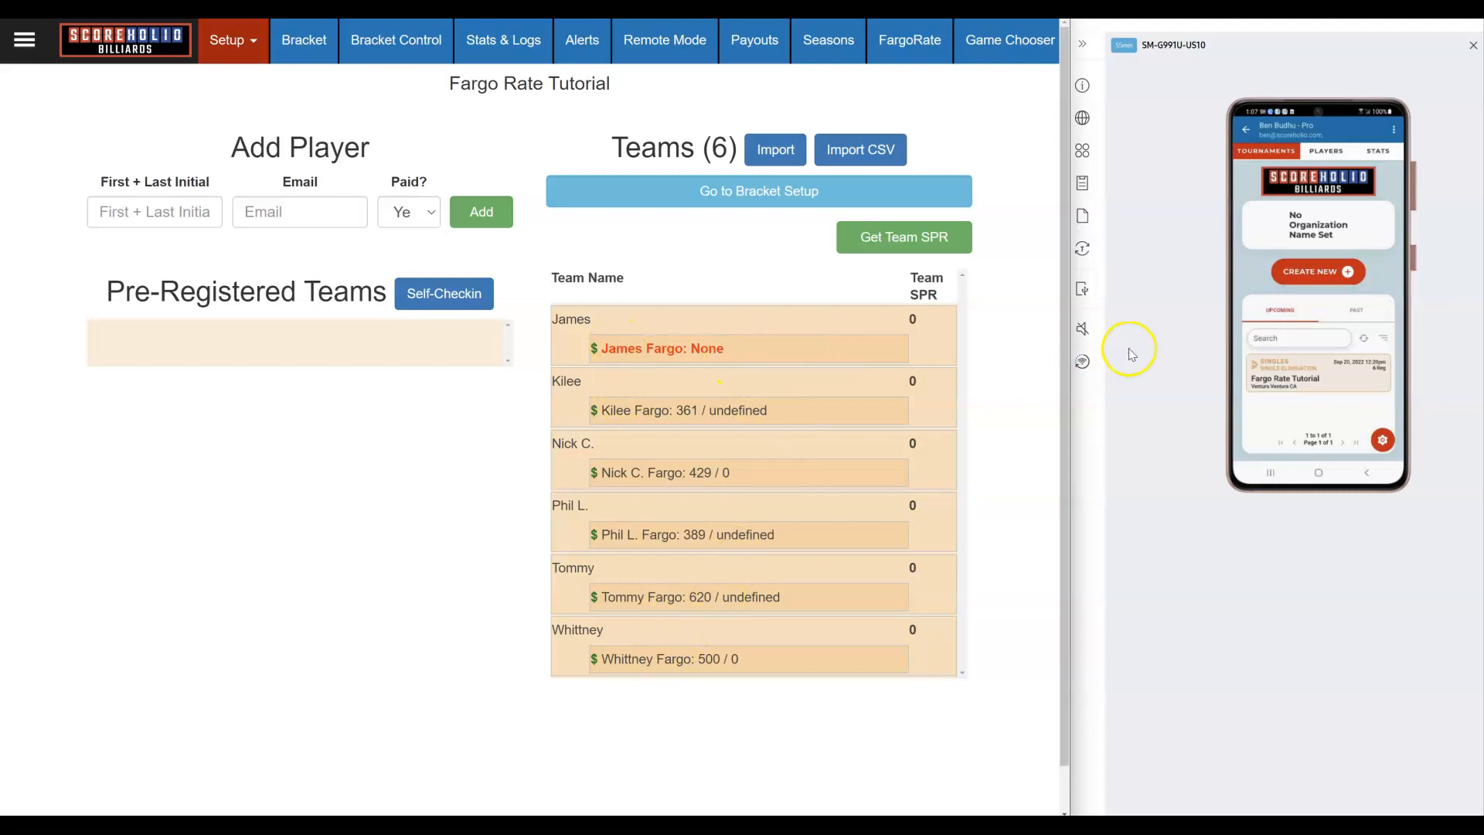
Step: On the phone, view the Player Profile stats showing a FargoRate of 500
{"action": "left_click", "coordinate": [1246, 130]}
{"action": "left_click", "coordinate": [1313, 200]}
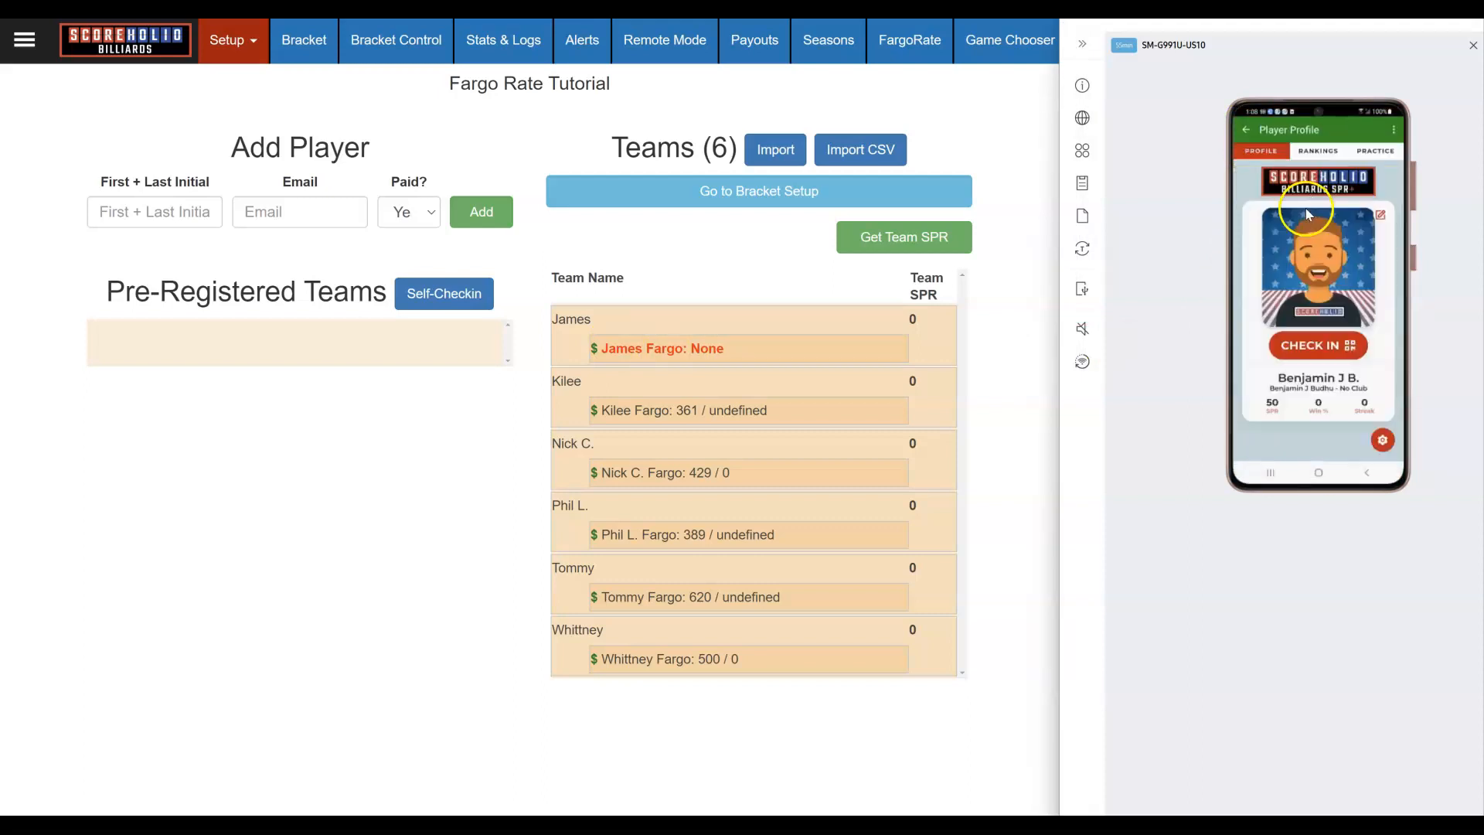
{"action": "left_click", "coordinate": [1295, 278]}
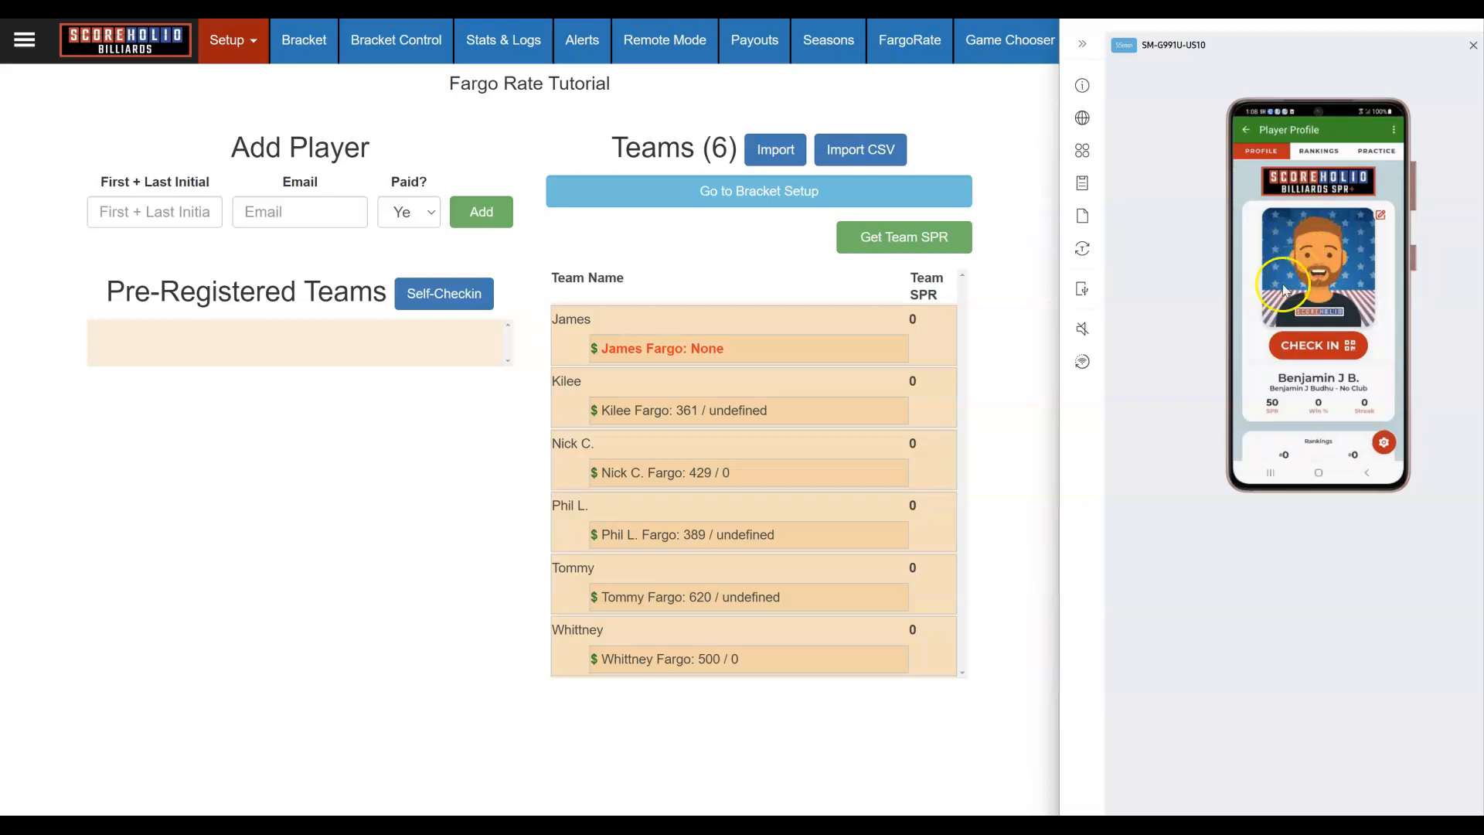
{"action": "left_click", "coordinate": [1294, 412]}
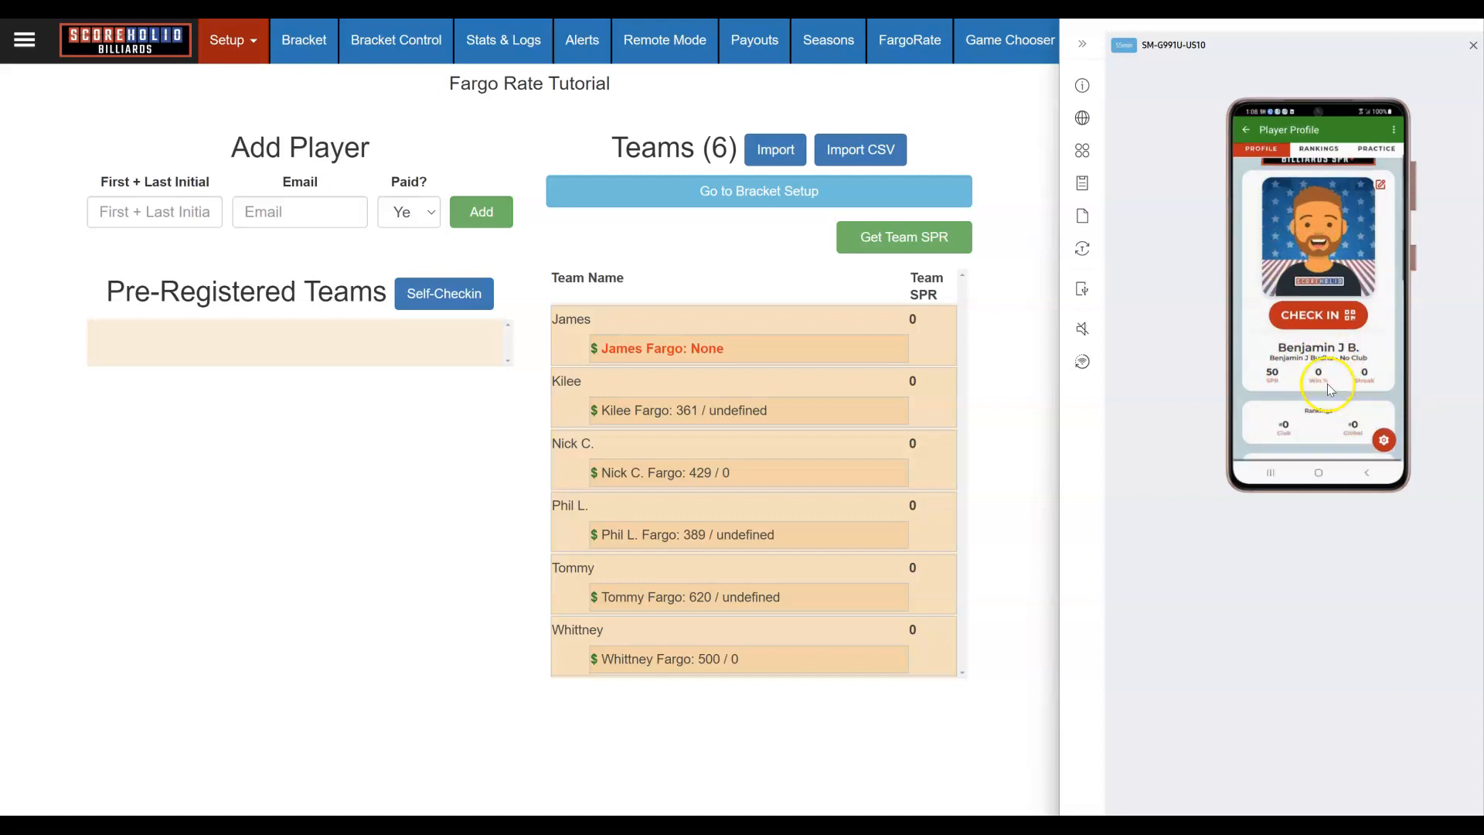
{"action": "scroll", "coordinate": [1331, 390], "scroll_direction": "down", "scroll_amount": 3}
{"action": "scroll", "coordinate": [1331, 390], "scroll_direction": "down", "scroll_amount": 2}
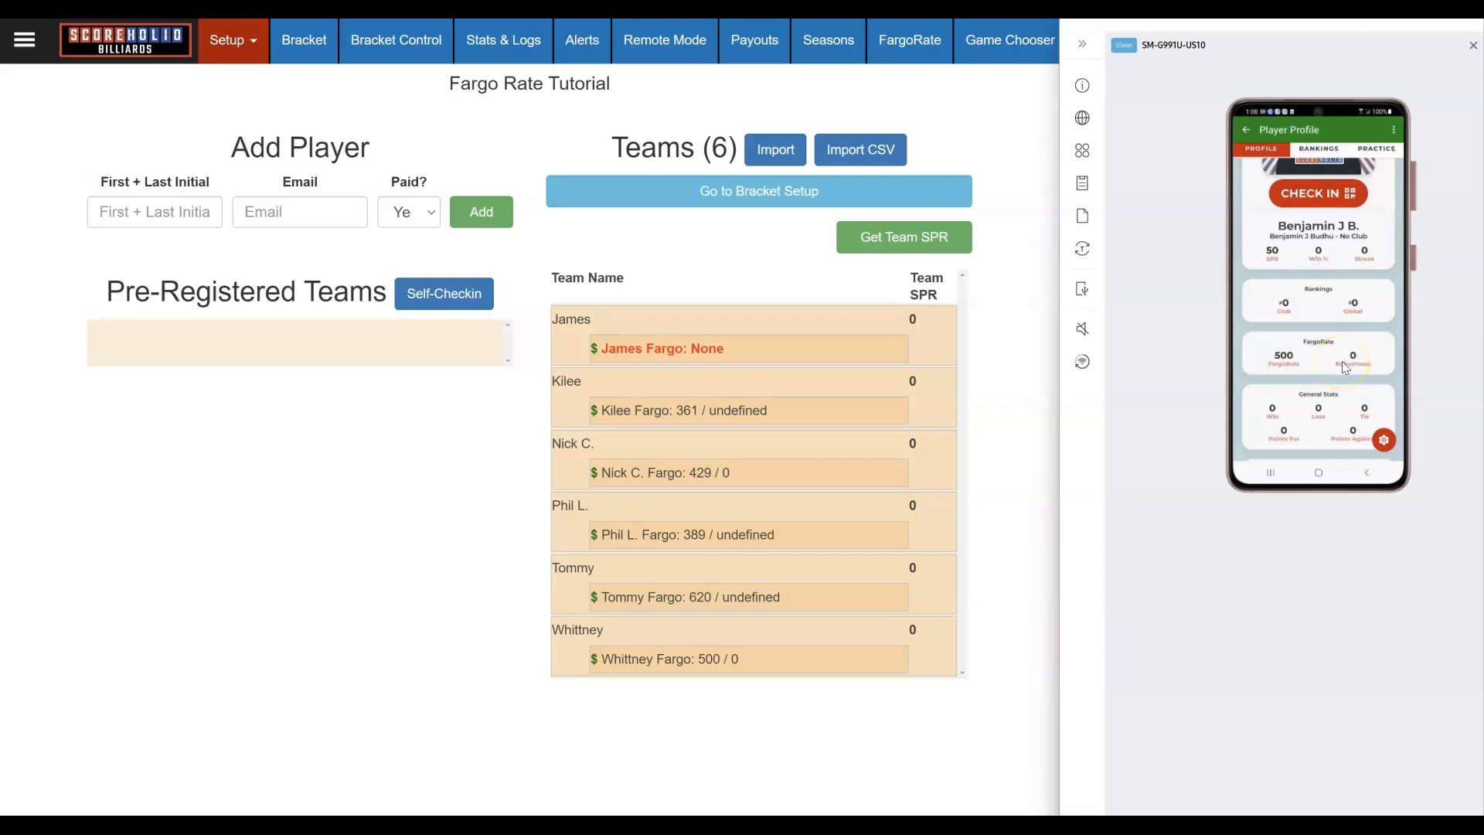
{"action": "scroll", "coordinate": [1342, 360], "scroll_direction": "up", "scroll_amount": 3}
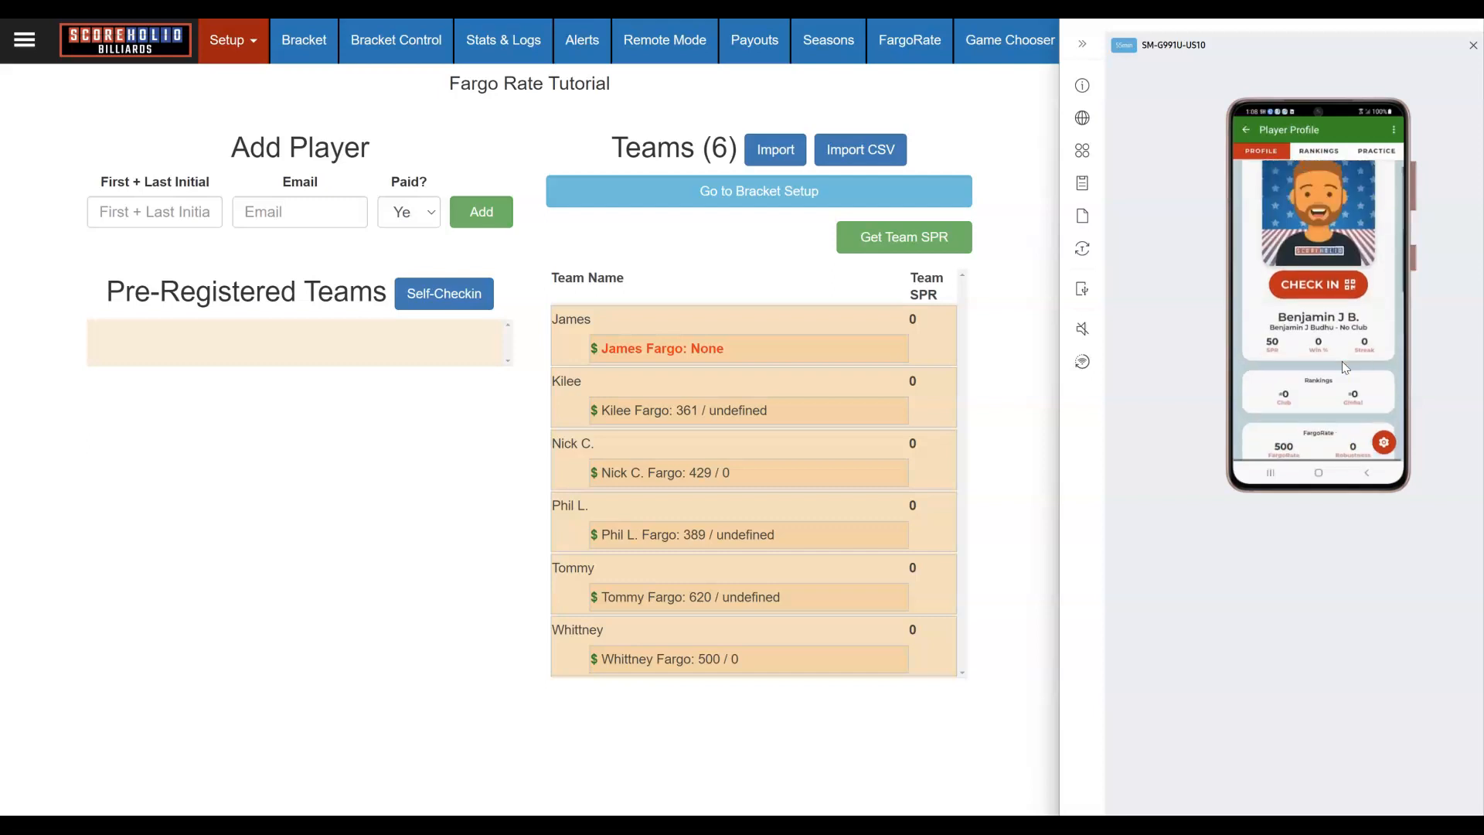
Step: Show the player's check-in QR code, then close it and return to the home menu
{"action": "left_click", "coordinate": [1322, 292]}
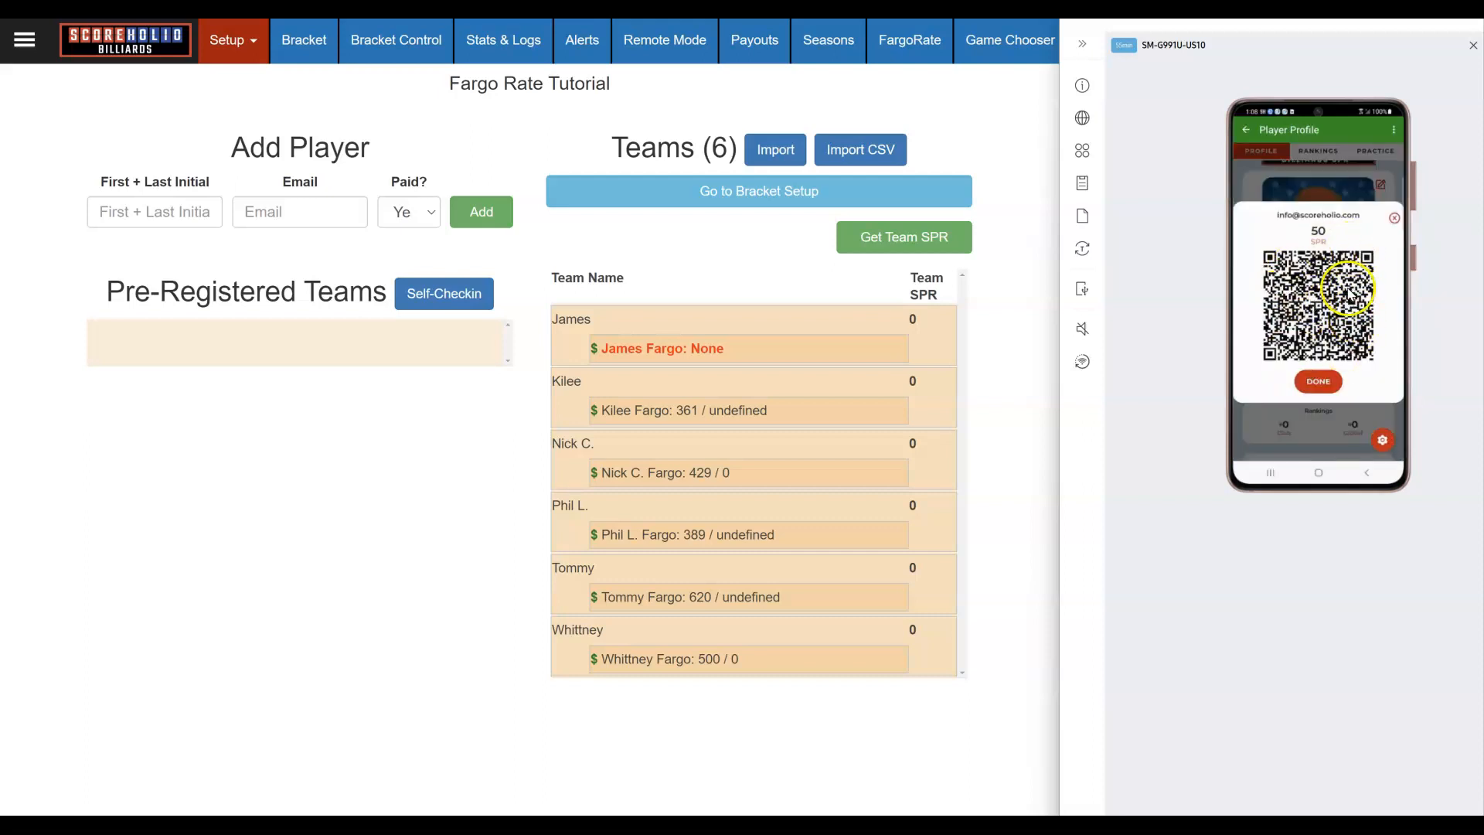
{"action": "left_click", "coordinate": [1395, 221]}
{"action": "left_click", "coordinate": [1250, 131]}
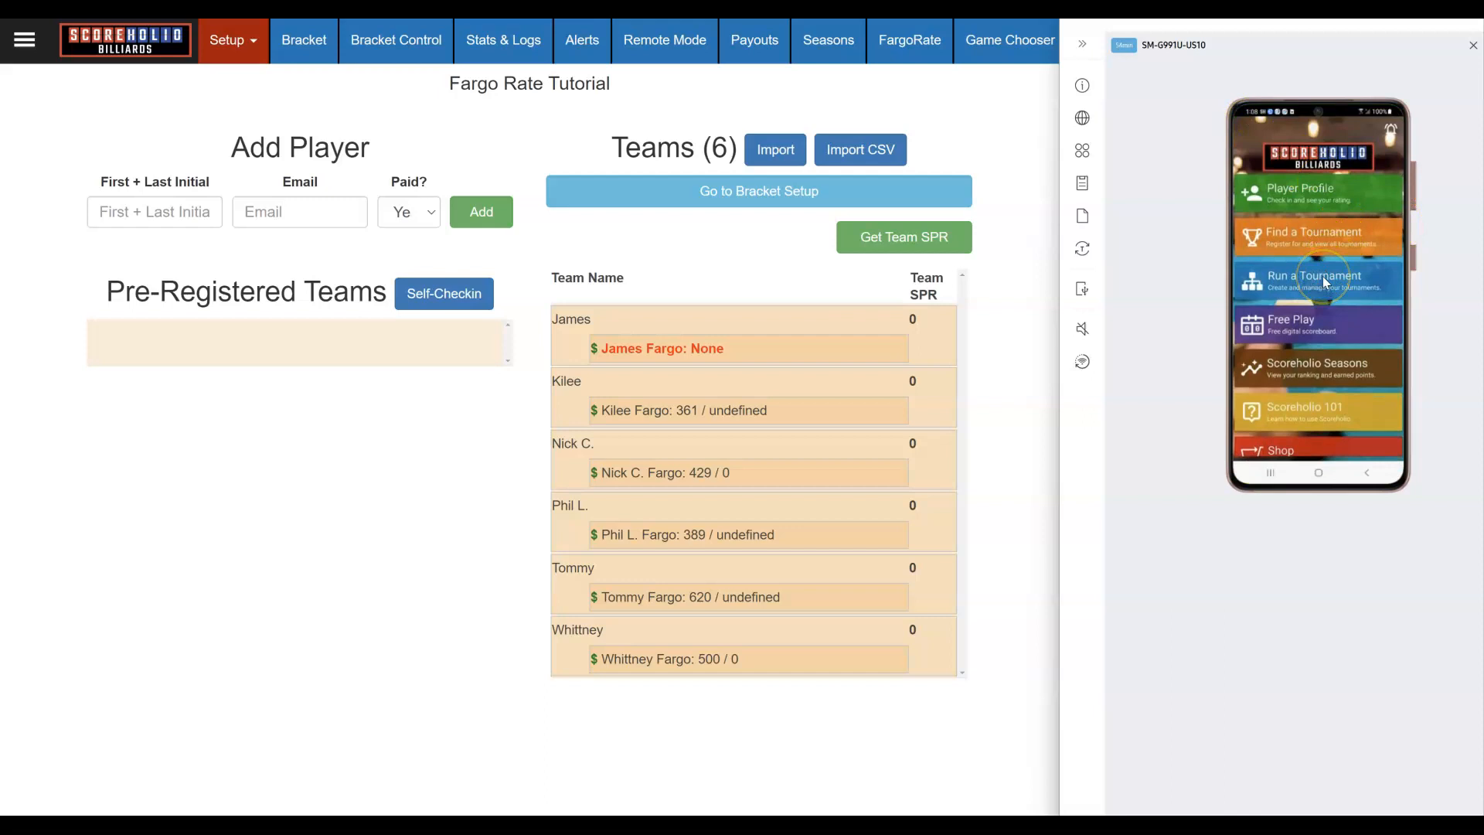
Step: On the phone, open the Fargo Rate Tutorial tournament's Check-In list
{"action": "left_click", "coordinate": [1324, 278]}
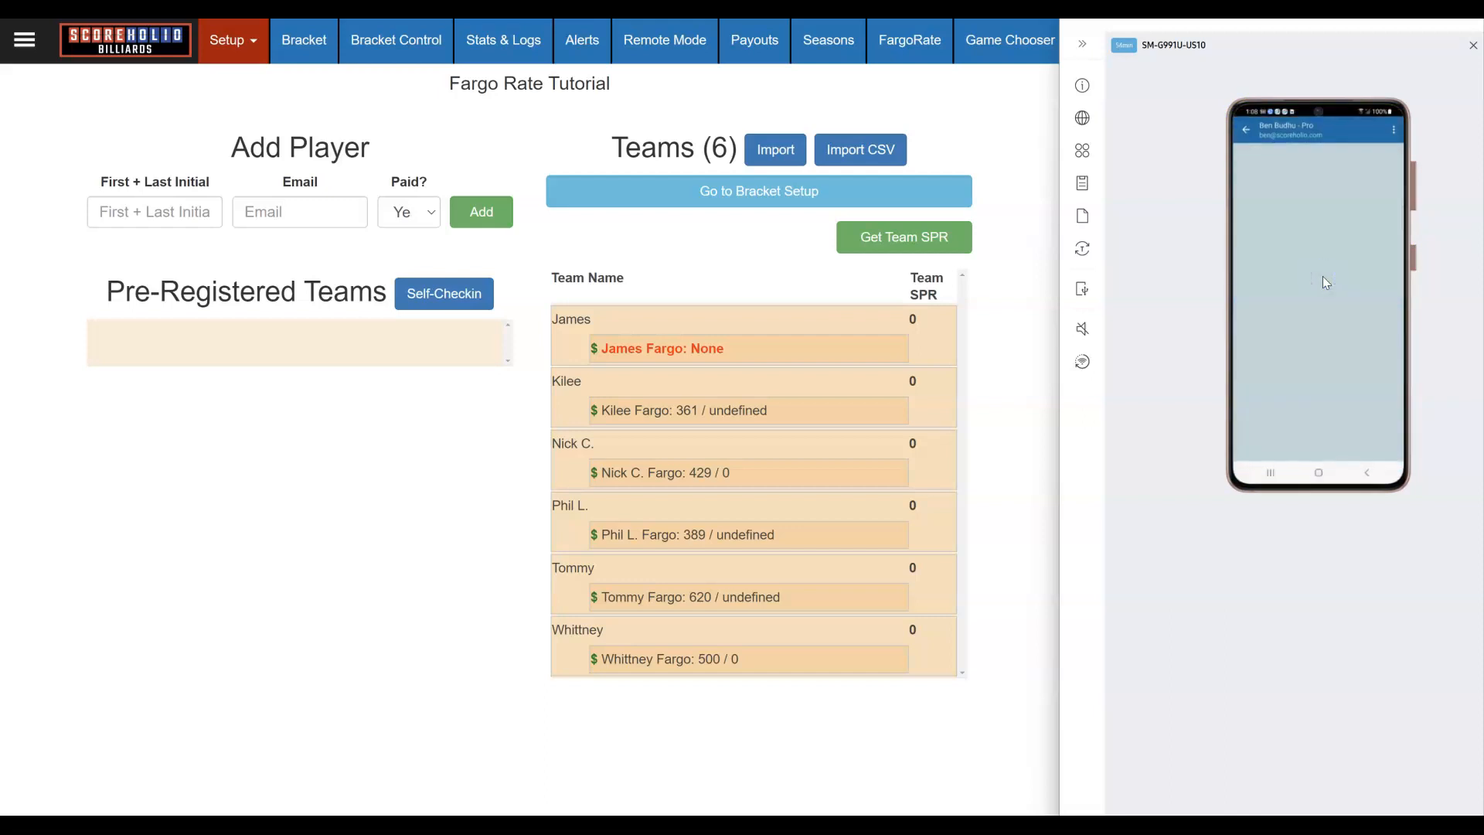
{"action": "left_click", "coordinate": [1342, 258]}
{"action": "left_click", "coordinate": [1316, 364]}
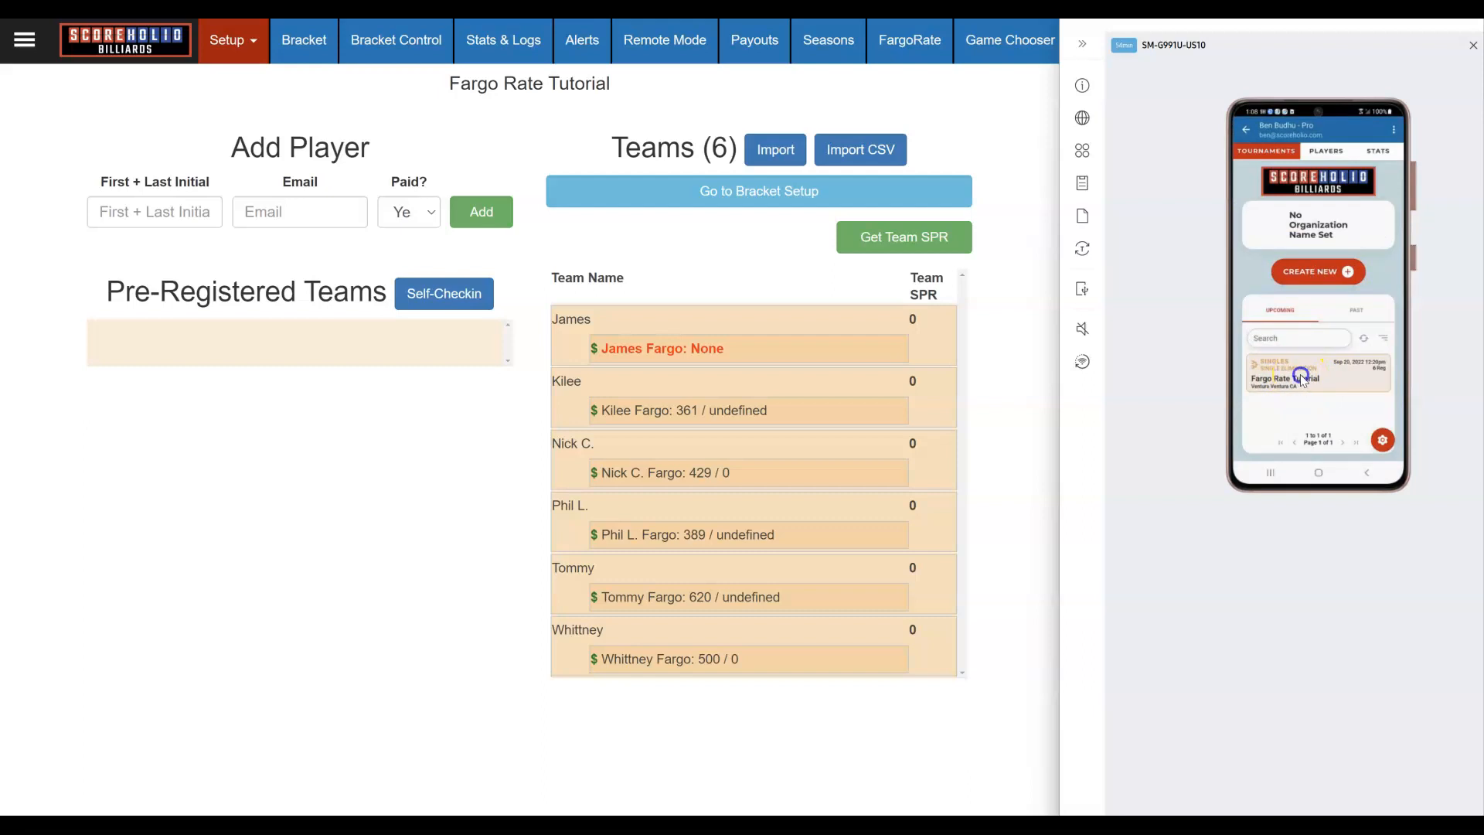
{"action": "left_click", "coordinate": [1303, 379]}
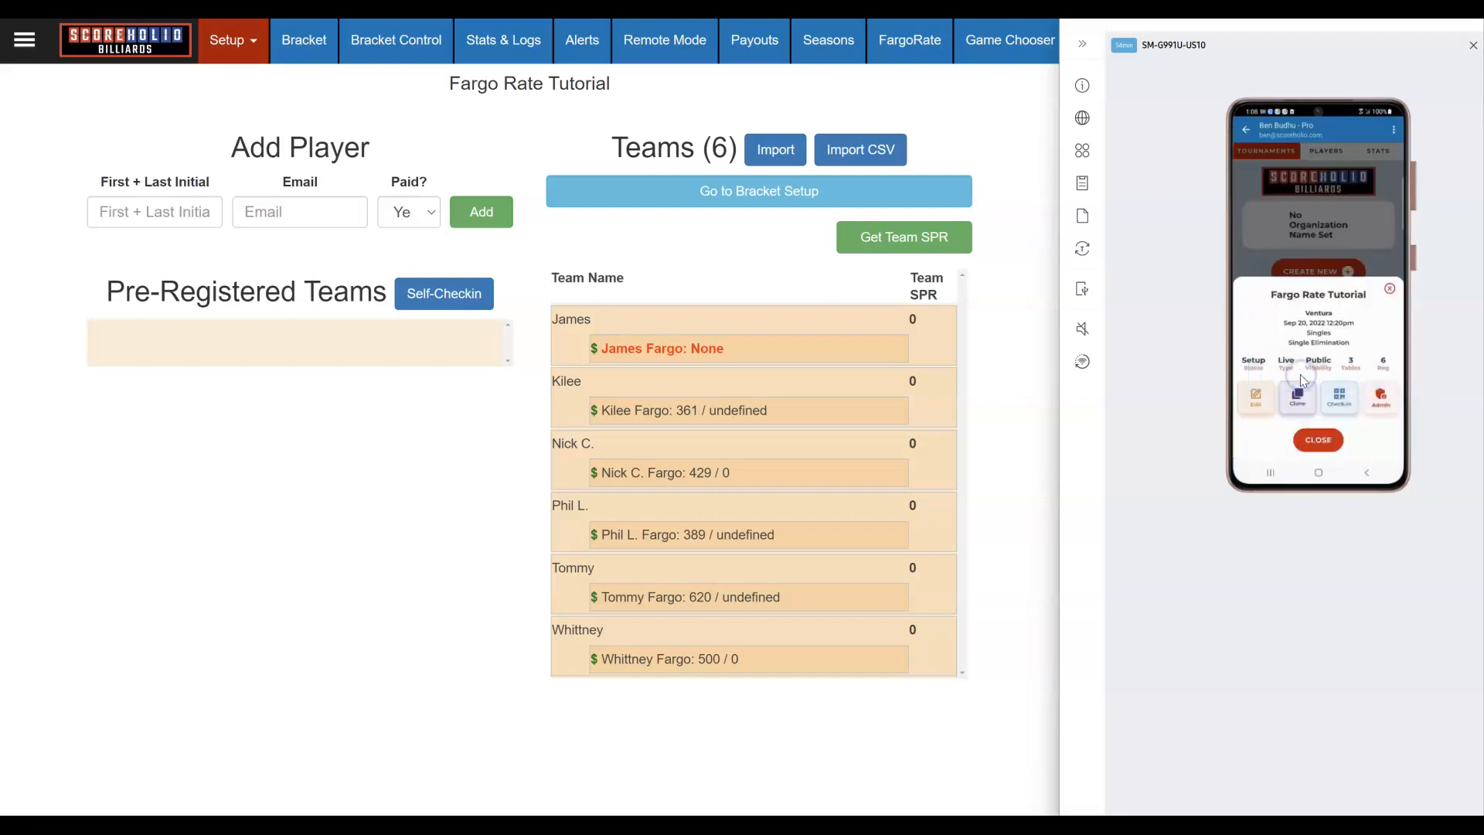
{"action": "left_click", "coordinate": [1340, 403]}
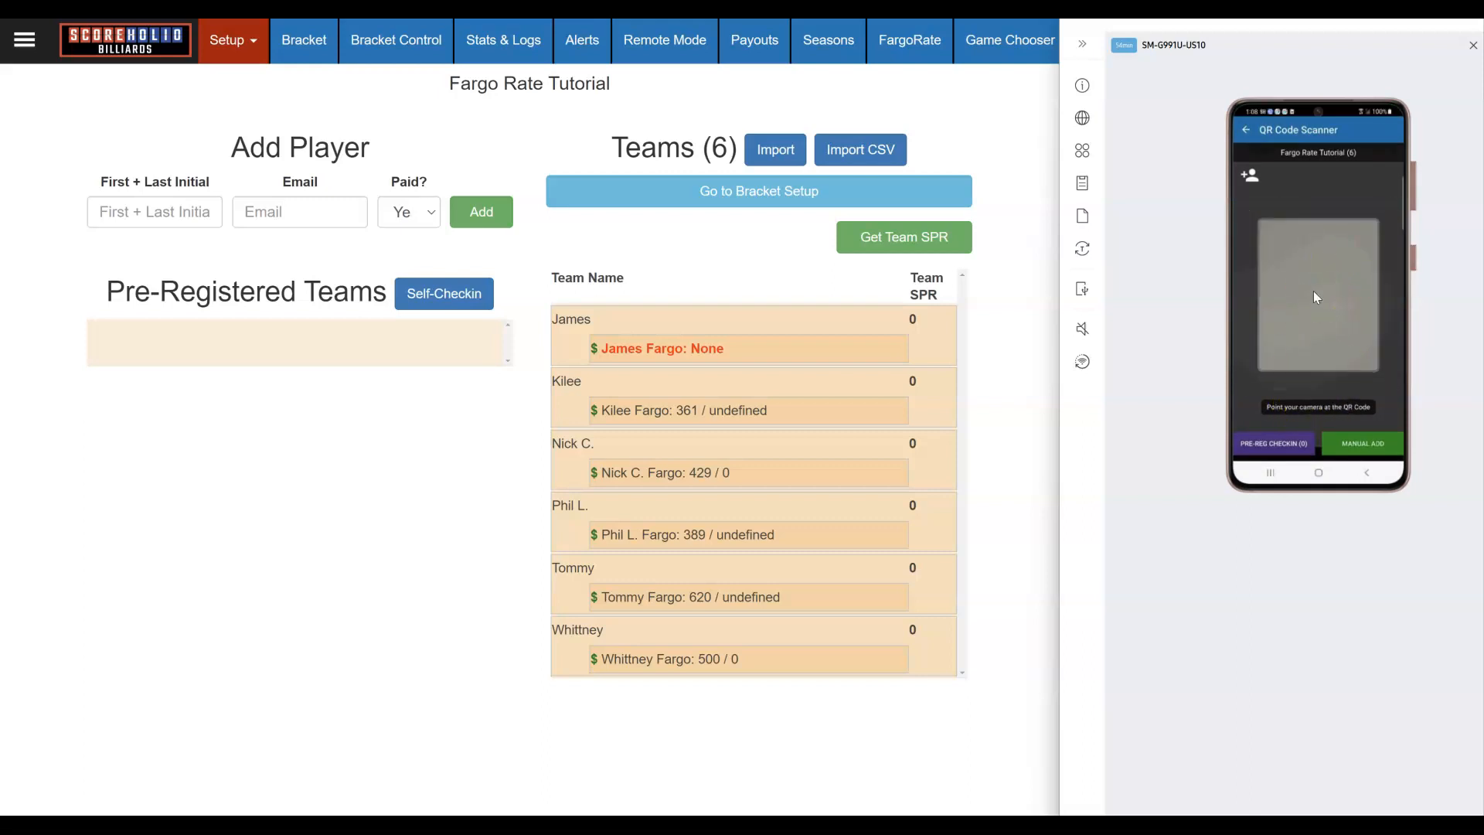
{"action": "left_click_drag", "start_coordinate": [1309, 354], "coordinate": [1290, 442]}
Step: Add the prefilled player to the game, making 7 teams, and check their Fargo 500 rating
{"action": "left_click", "coordinate": [1250, 177]}
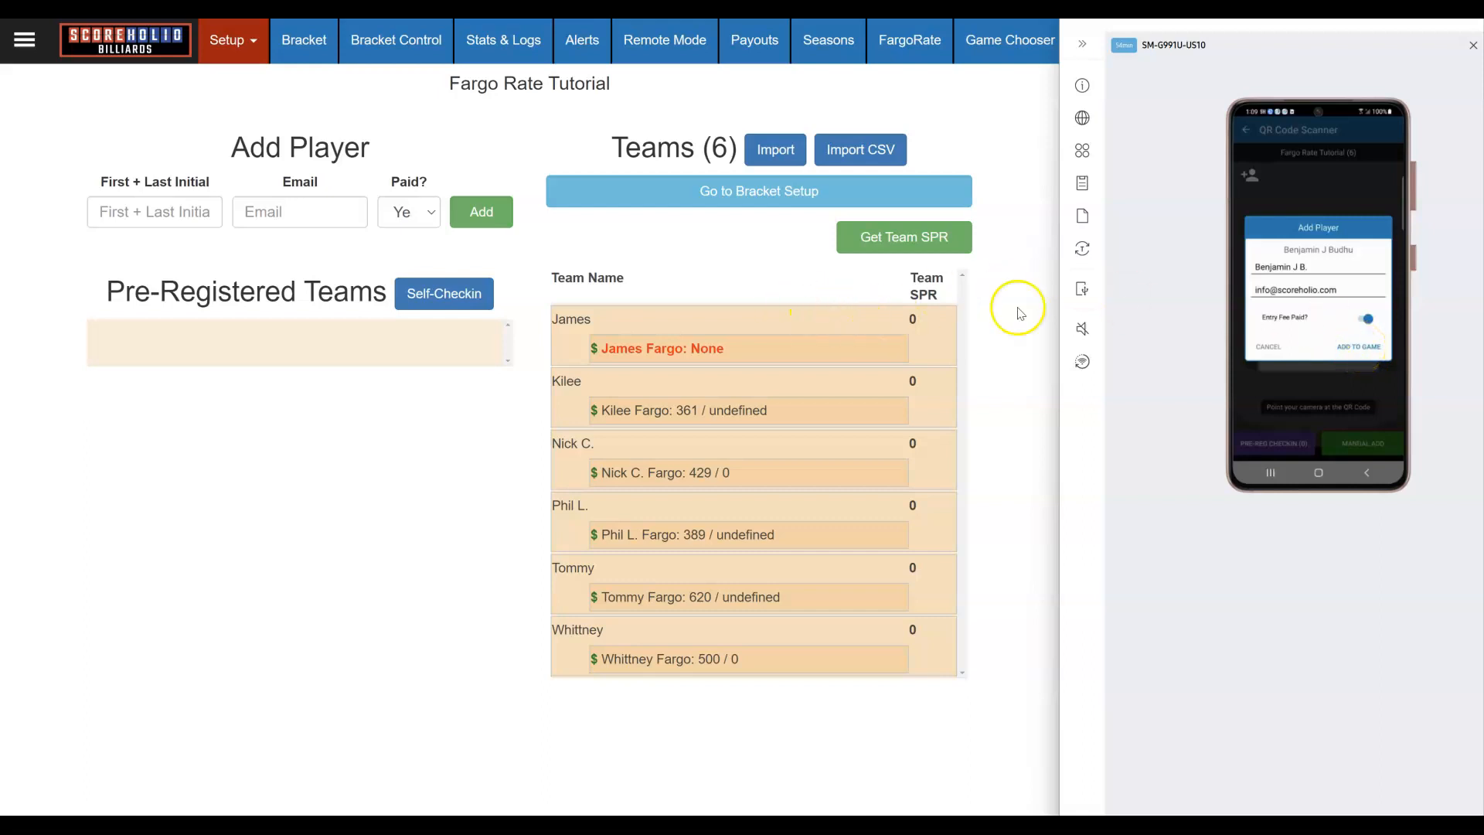
{"action": "left_click", "coordinate": [1359, 347]}
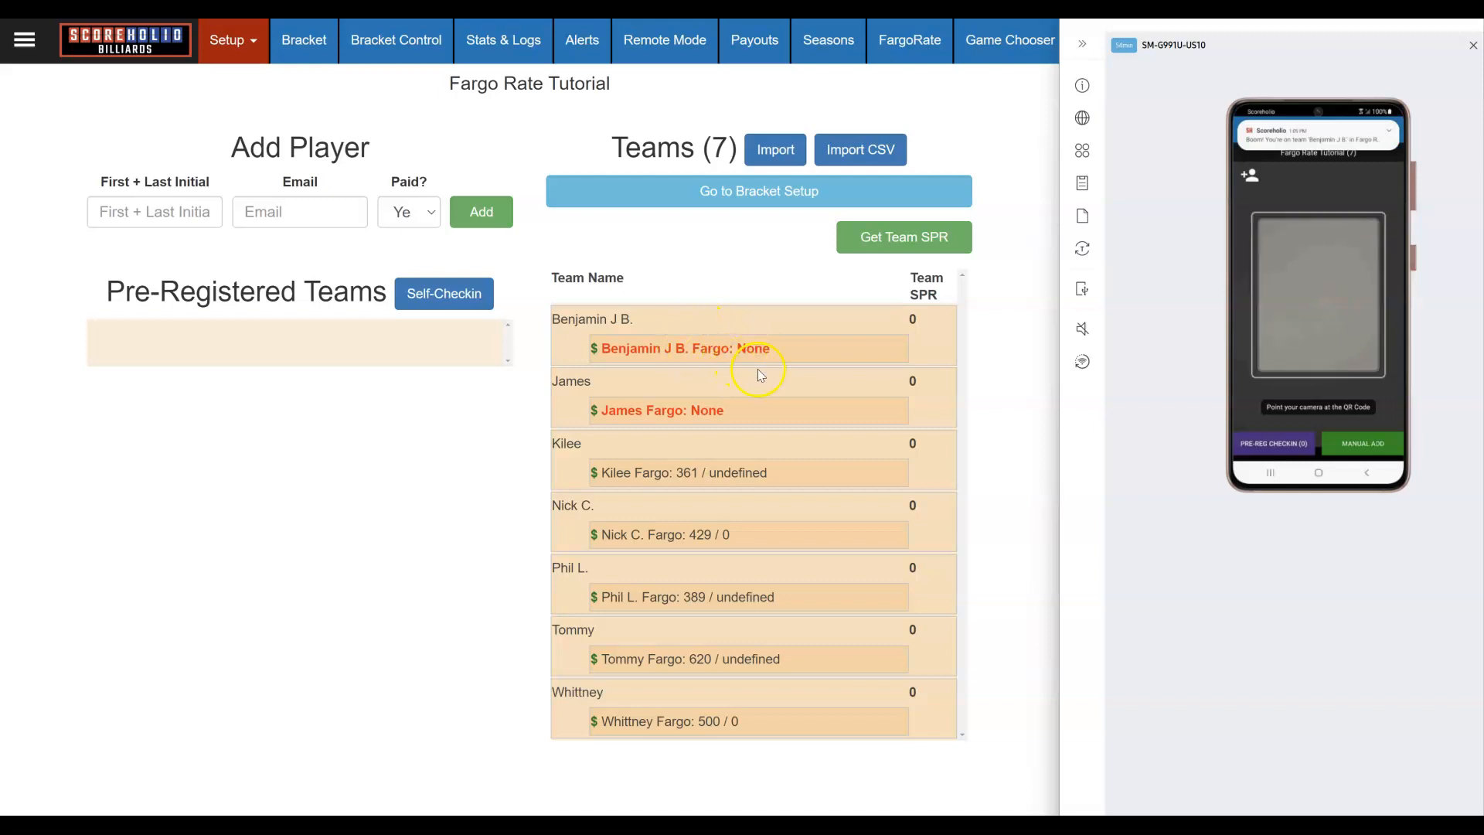
{"action": "left_click", "coordinate": [665, 352]}
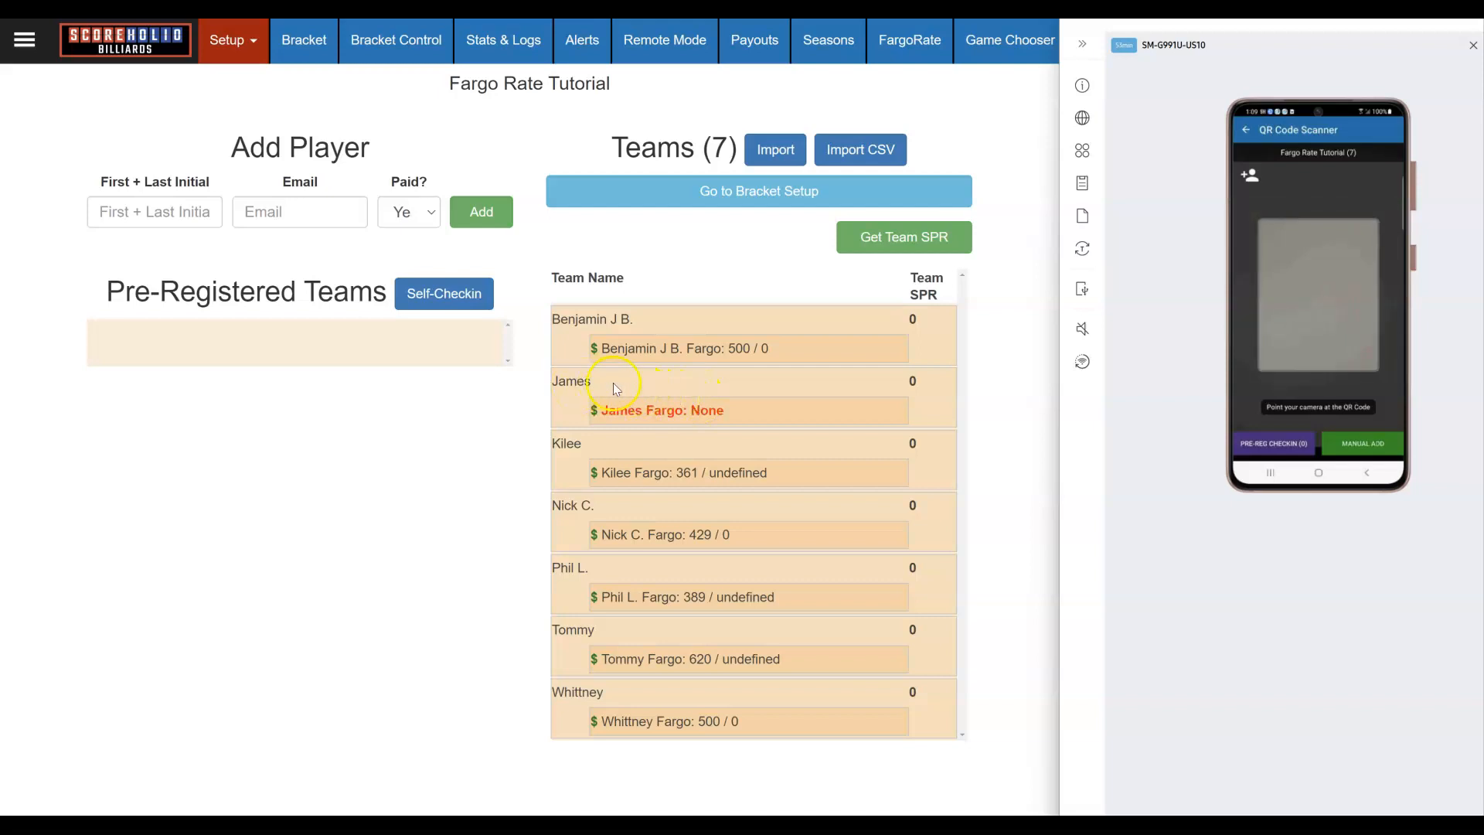
Step: Give the unrated player a Fargo Rating Override of 421 and save it
{"action": "left_click", "coordinate": [654, 411]}
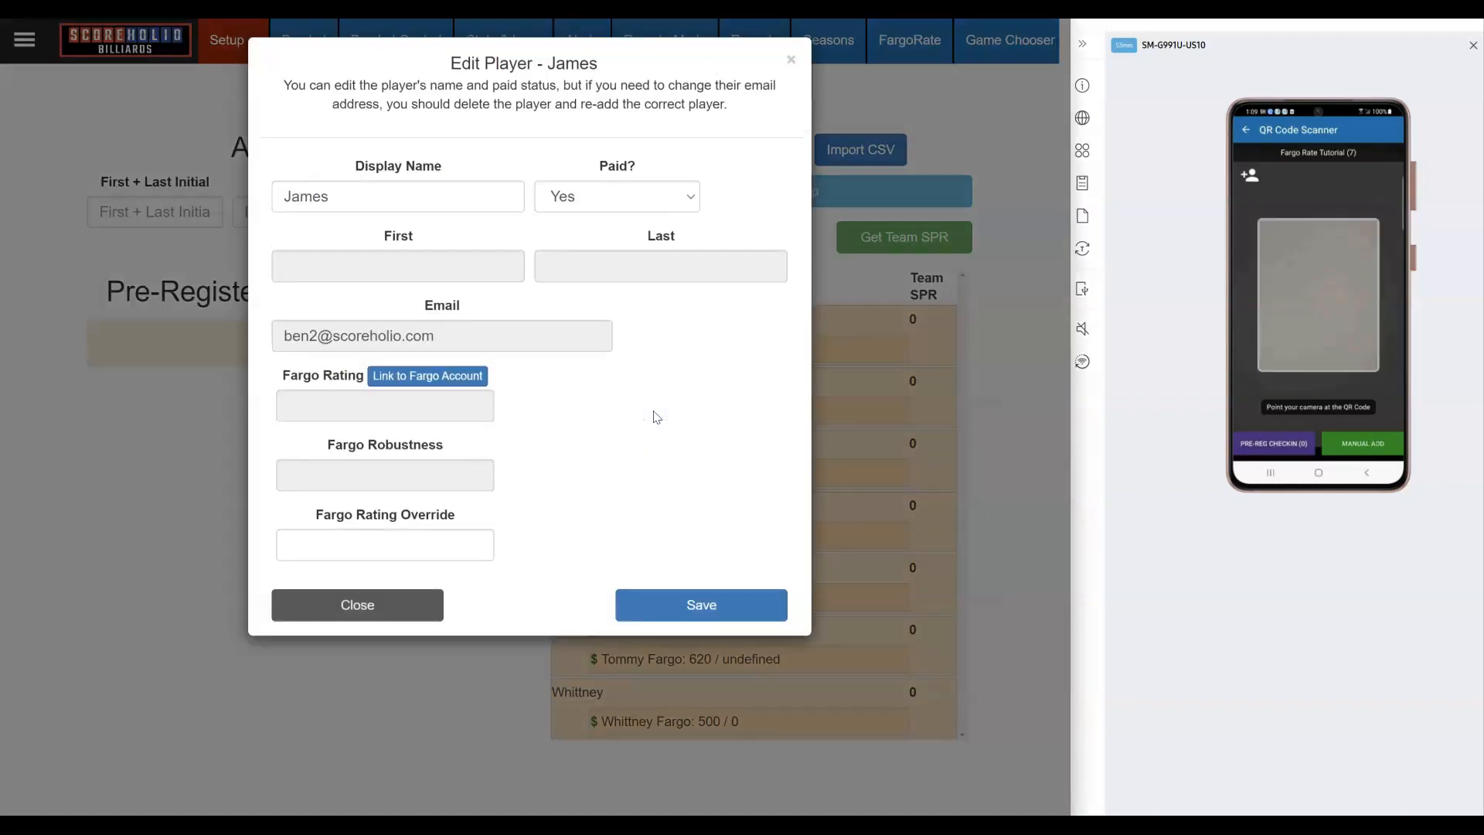
{"action": "left_click", "coordinate": [790, 59]}
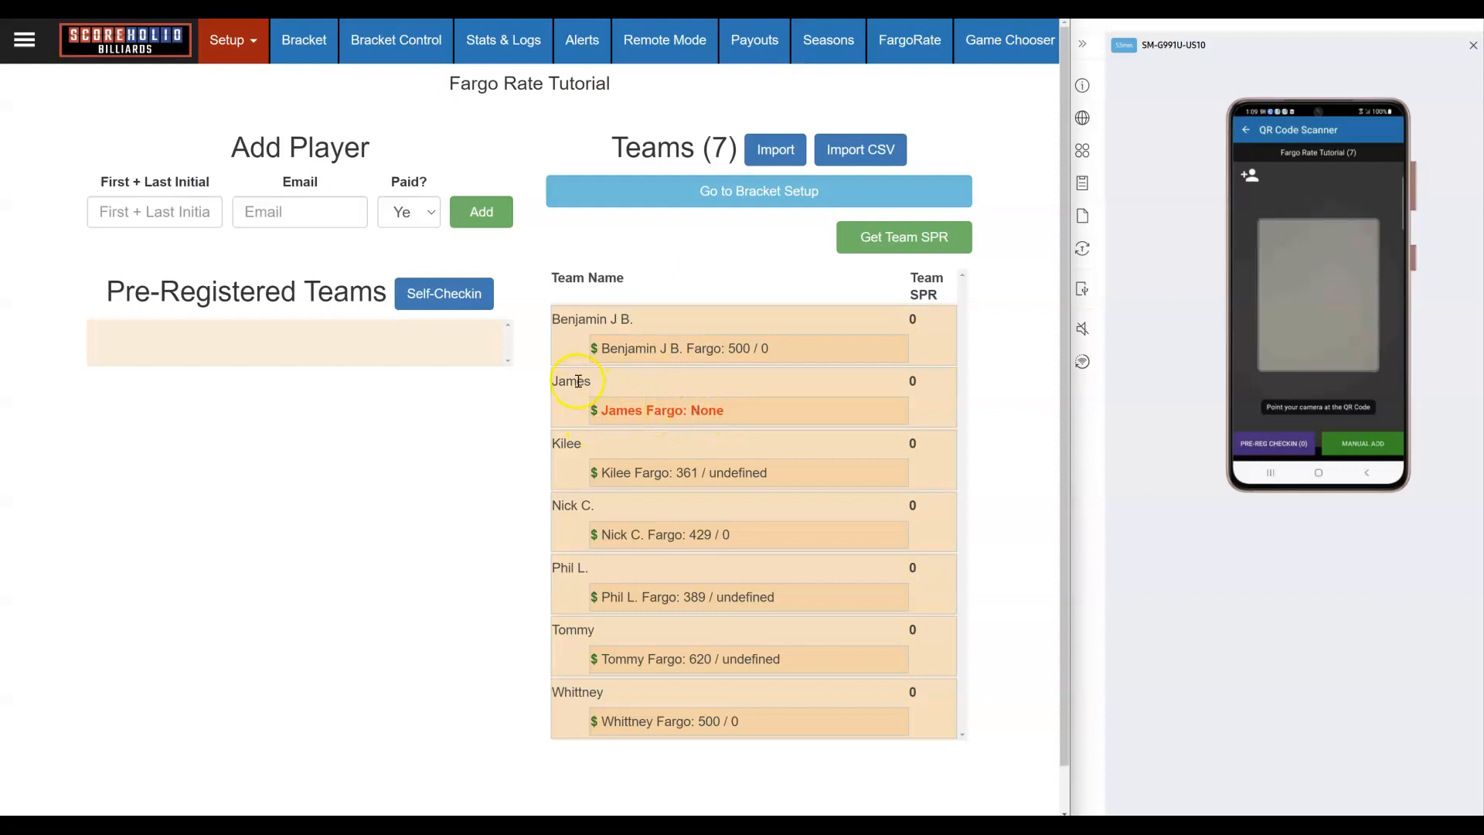
{"action": "left_click", "coordinate": [637, 410]}
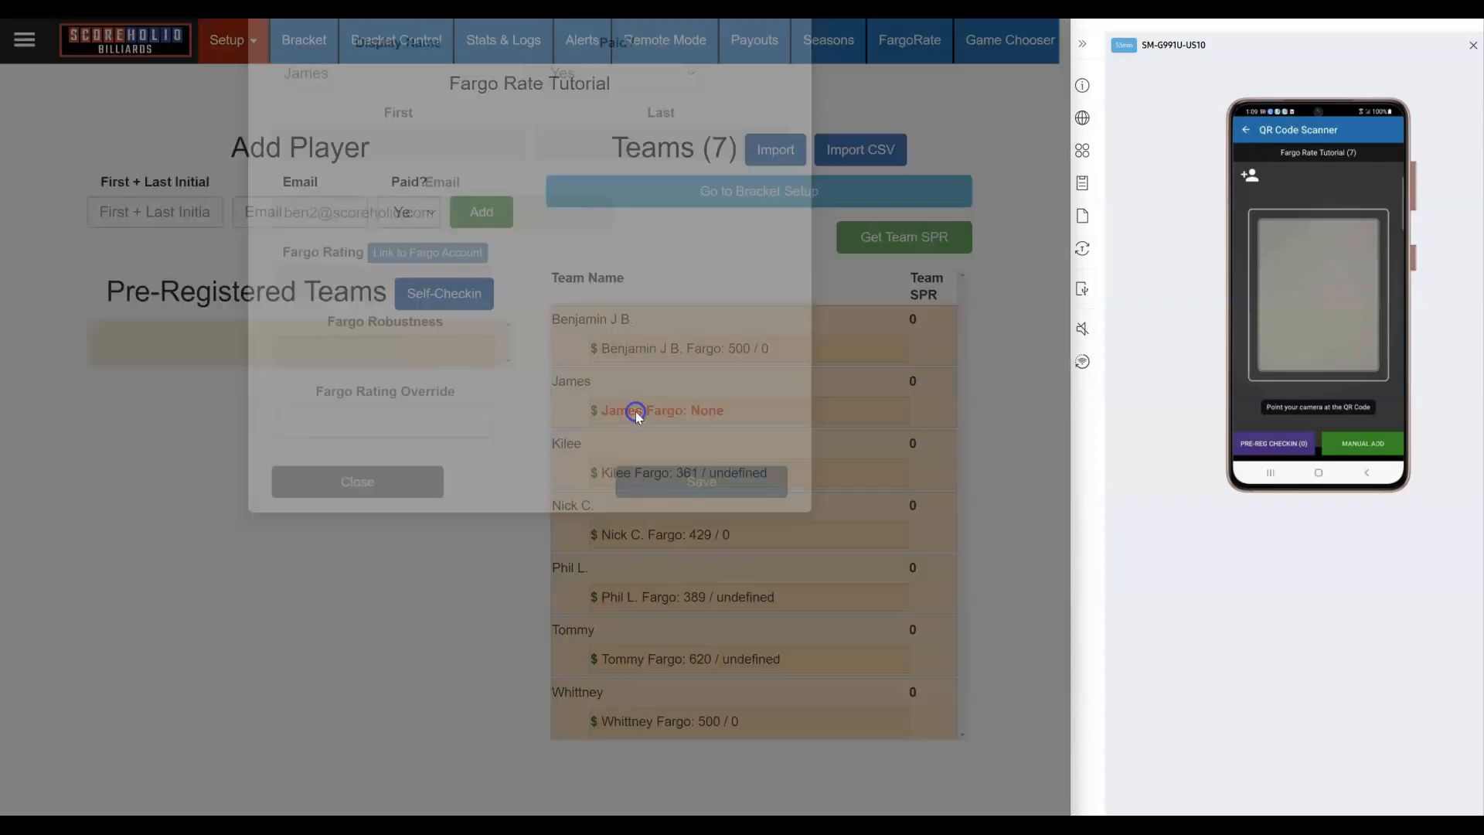
{"action": "left_click", "coordinate": [422, 376]}
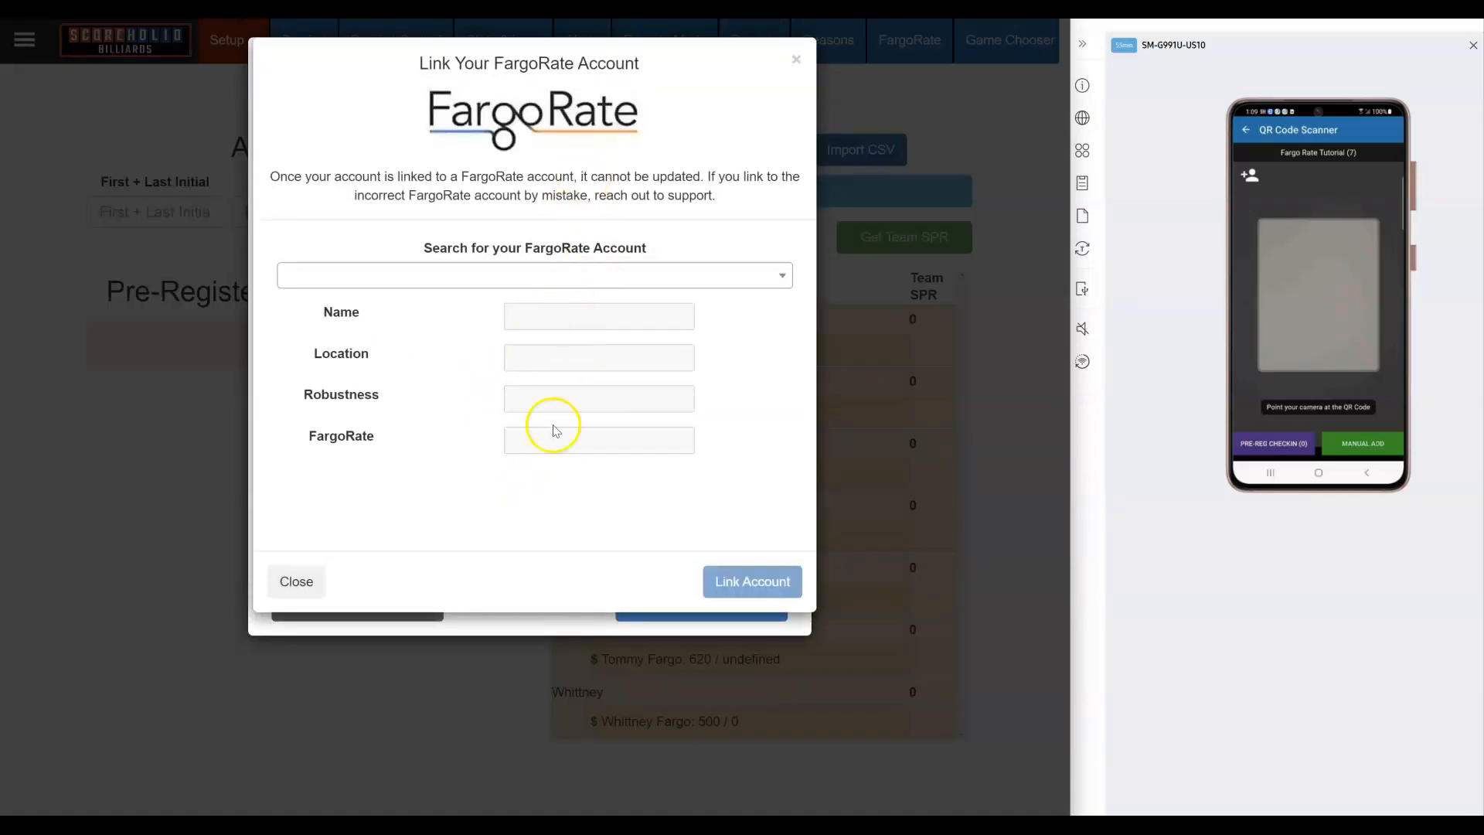
{"action": "left_click", "coordinate": [298, 581]}
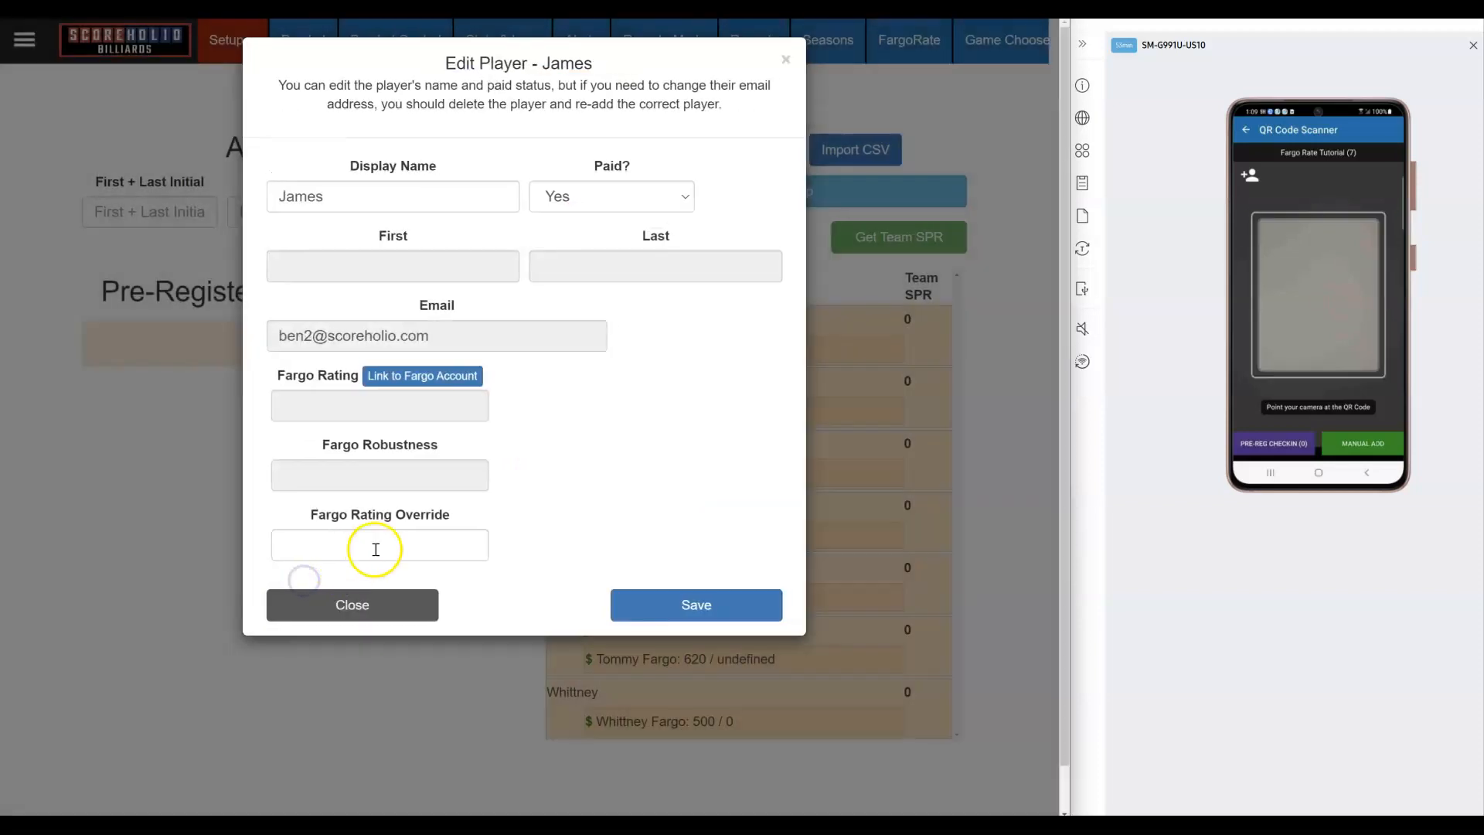
{"action": "left_click", "coordinate": [403, 550]}
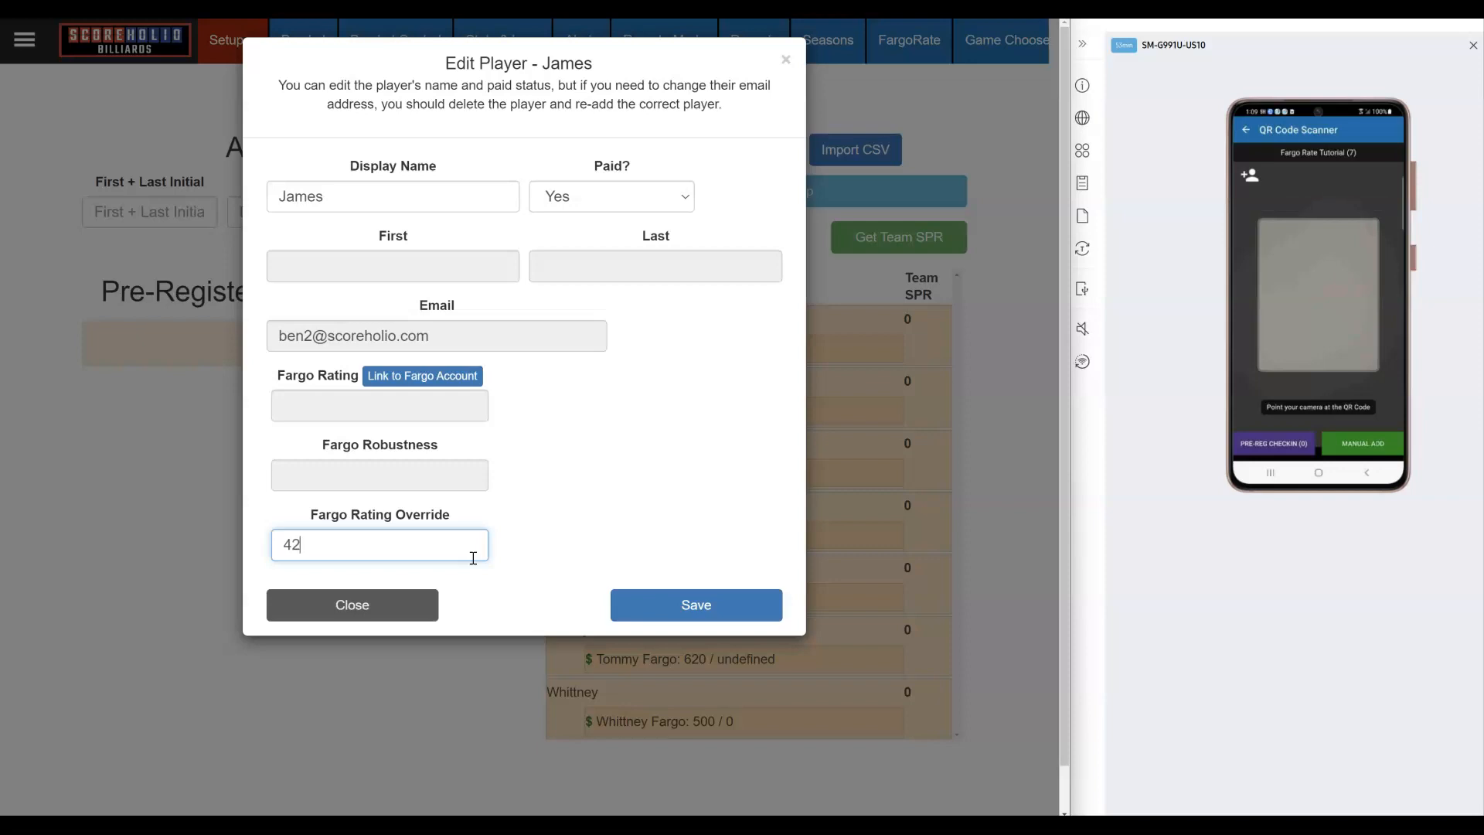
{"action": "left_click", "coordinate": [672, 596]}
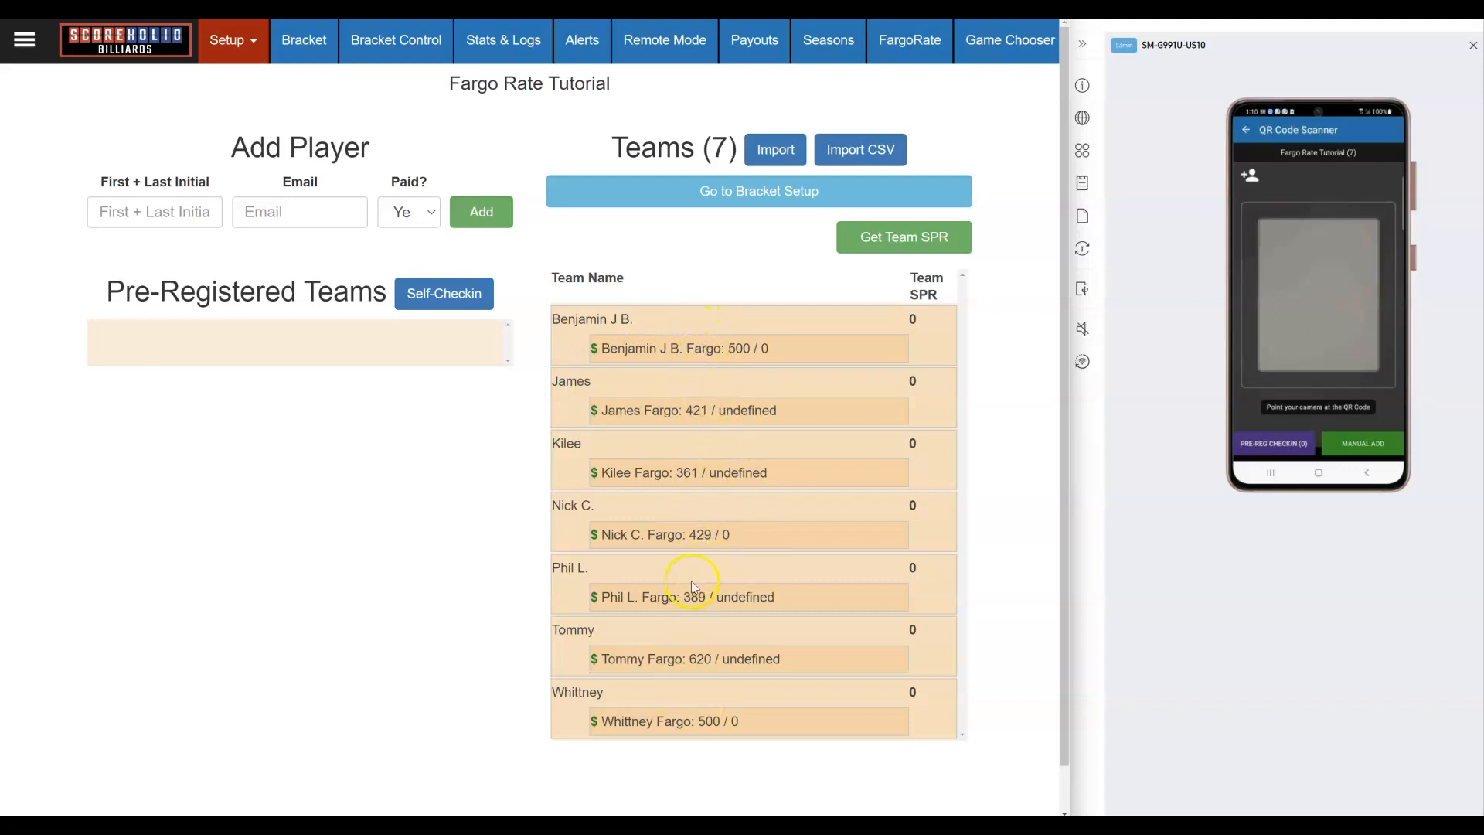
Step: Add a new player with a name and e-mail address, bringing the tournament to 8 teams
{"action": "left_click", "coordinate": [178, 214]}
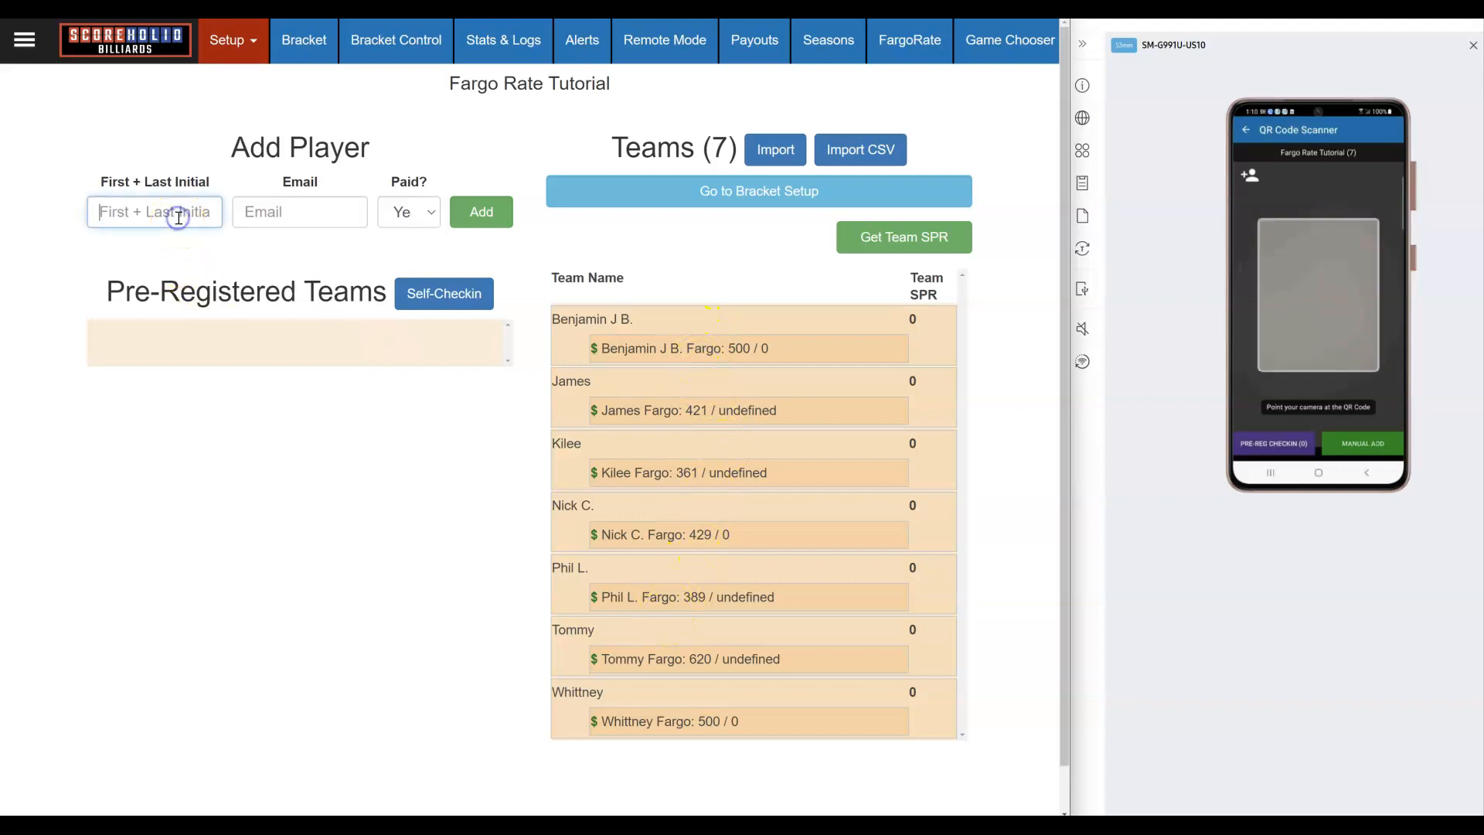
{"action": "type", "text": "John"}
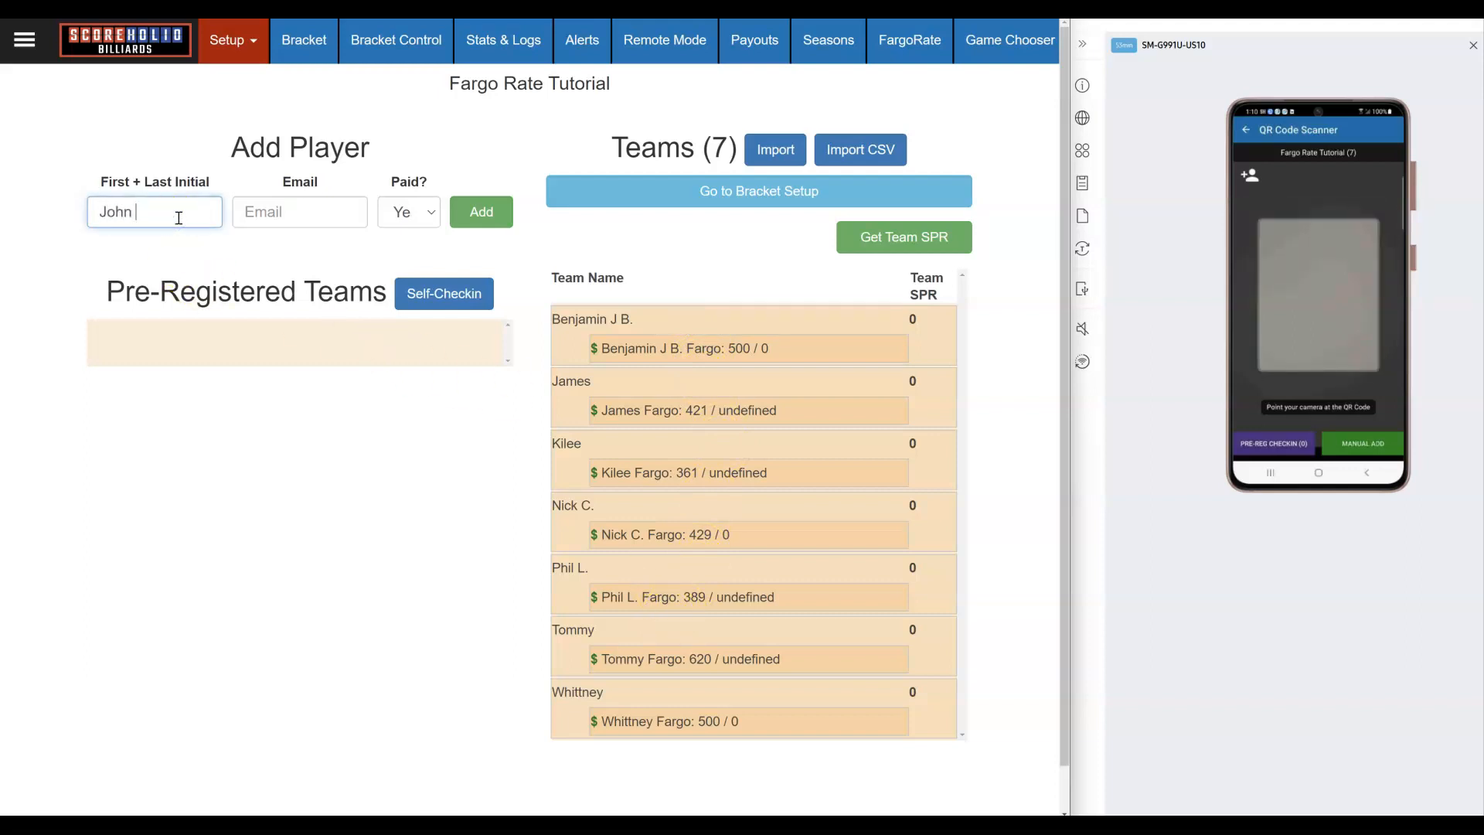
{"action": "key", "text": "Tab"}
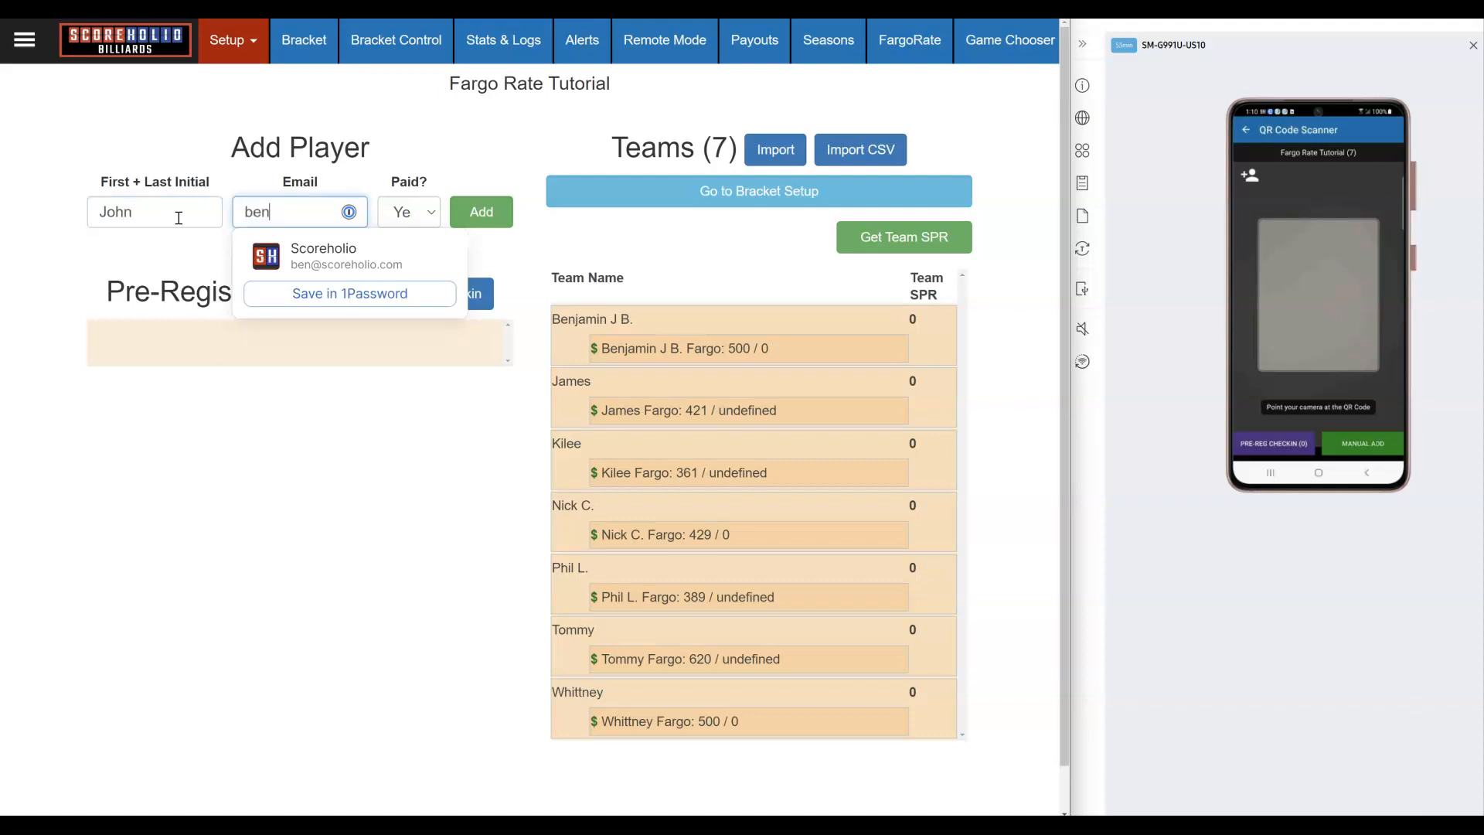
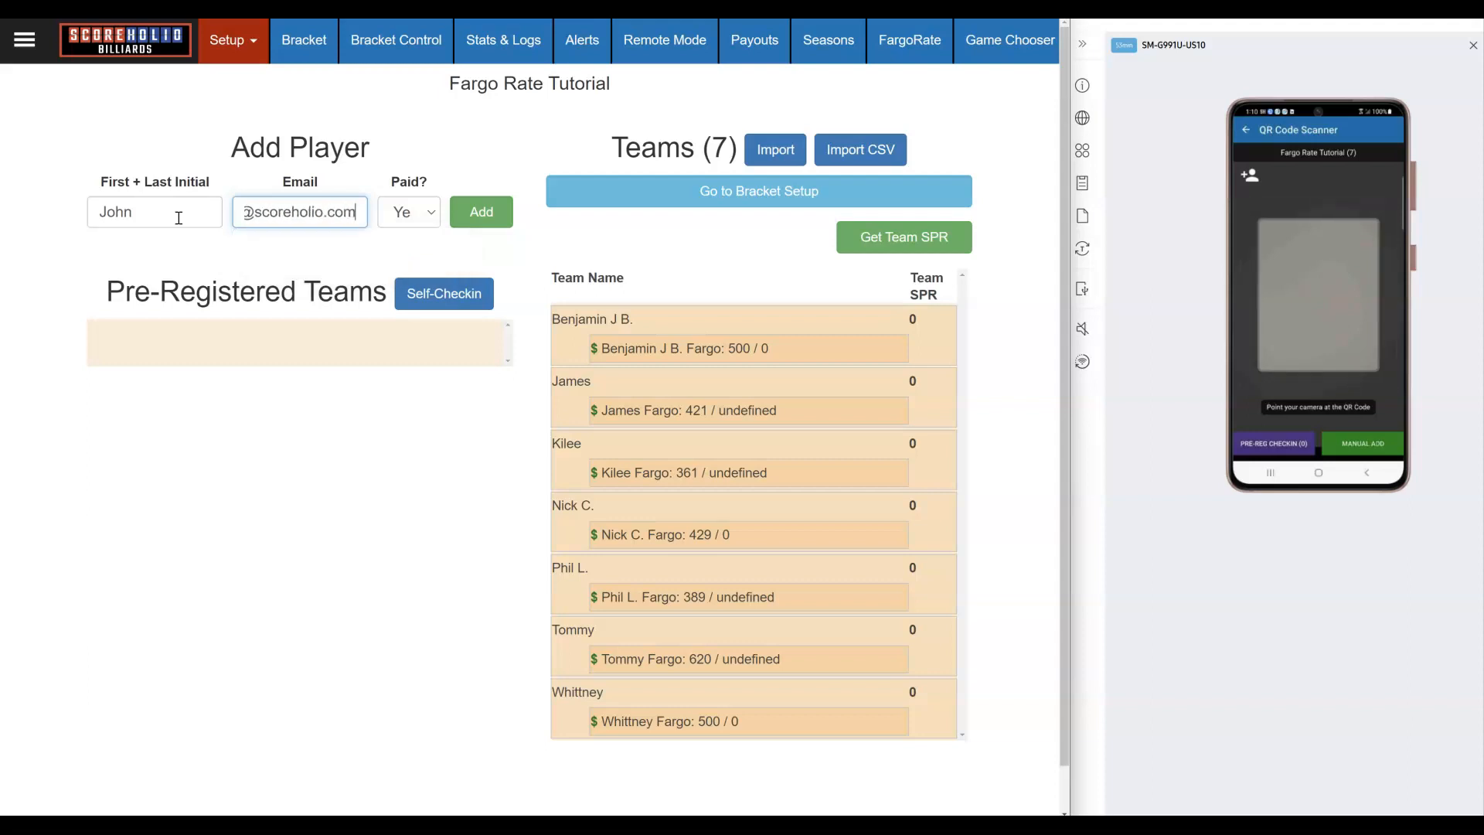
{"action": "left_click", "coordinate": [482, 210]}
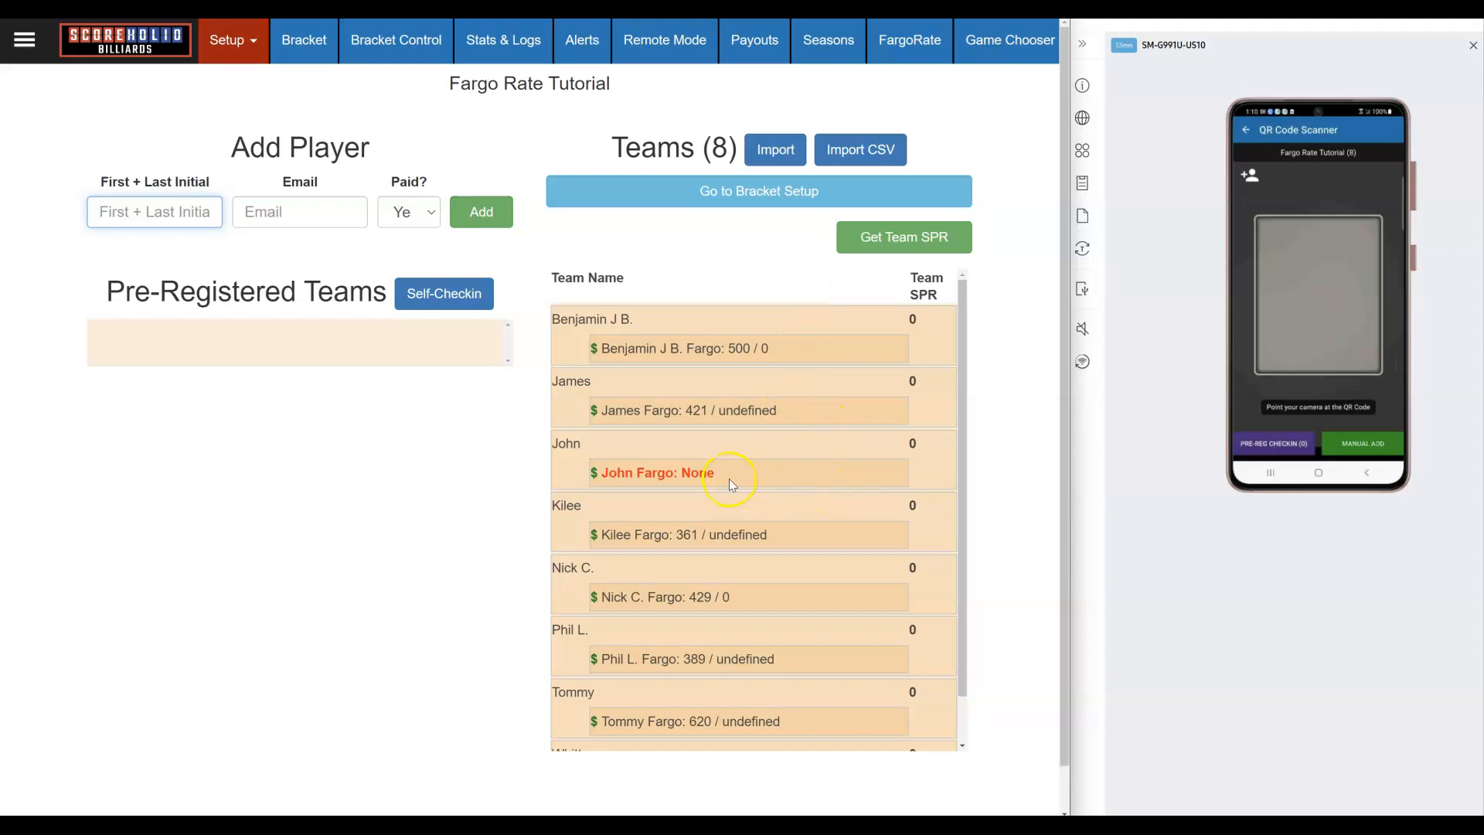
Step: Set the new player's Fargo Rating Override to 652 and save
{"action": "left_click", "coordinate": [671, 479]}
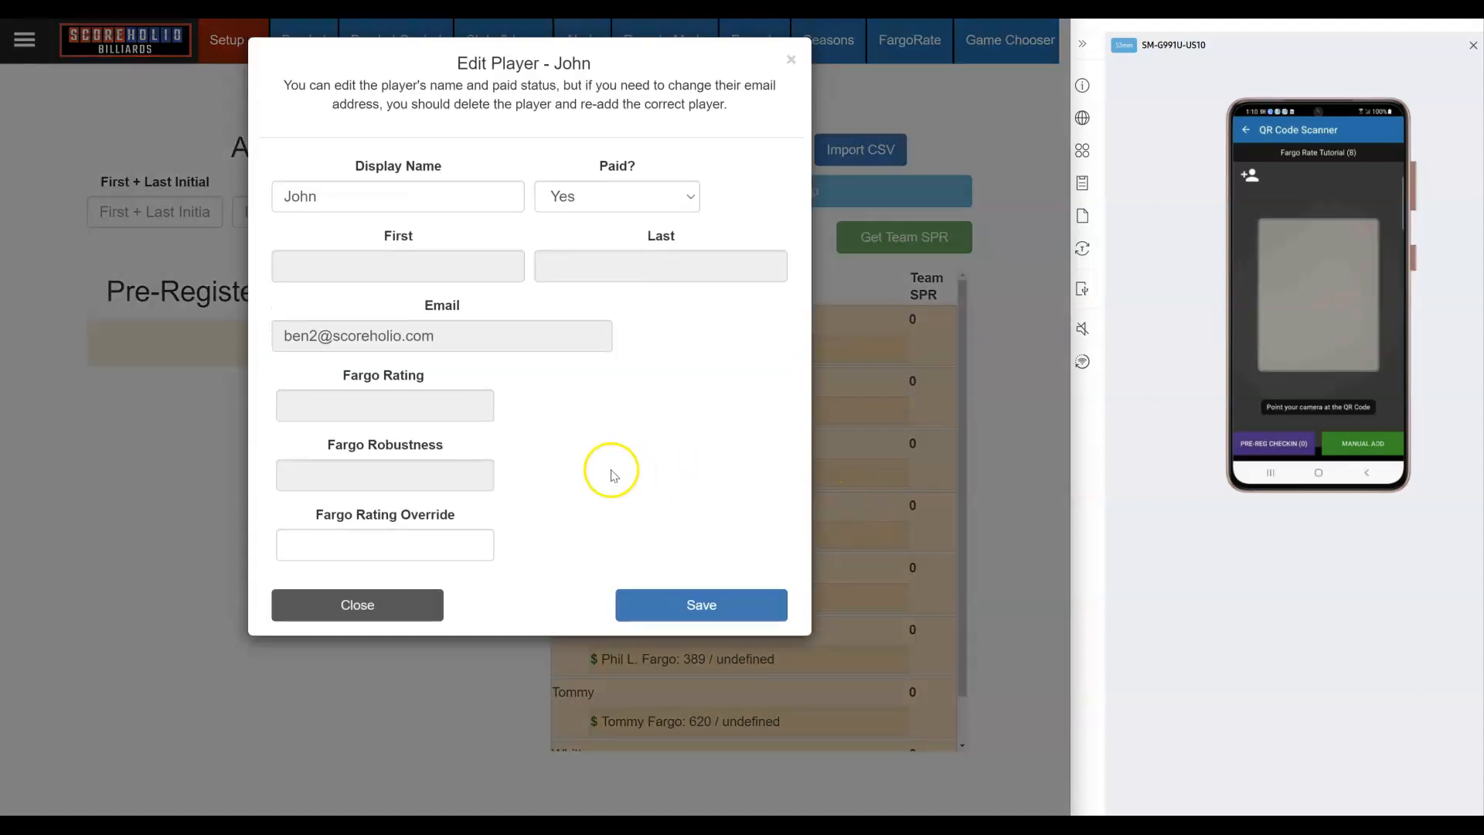
{"action": "left_click", "coordinate": [420, 553]}
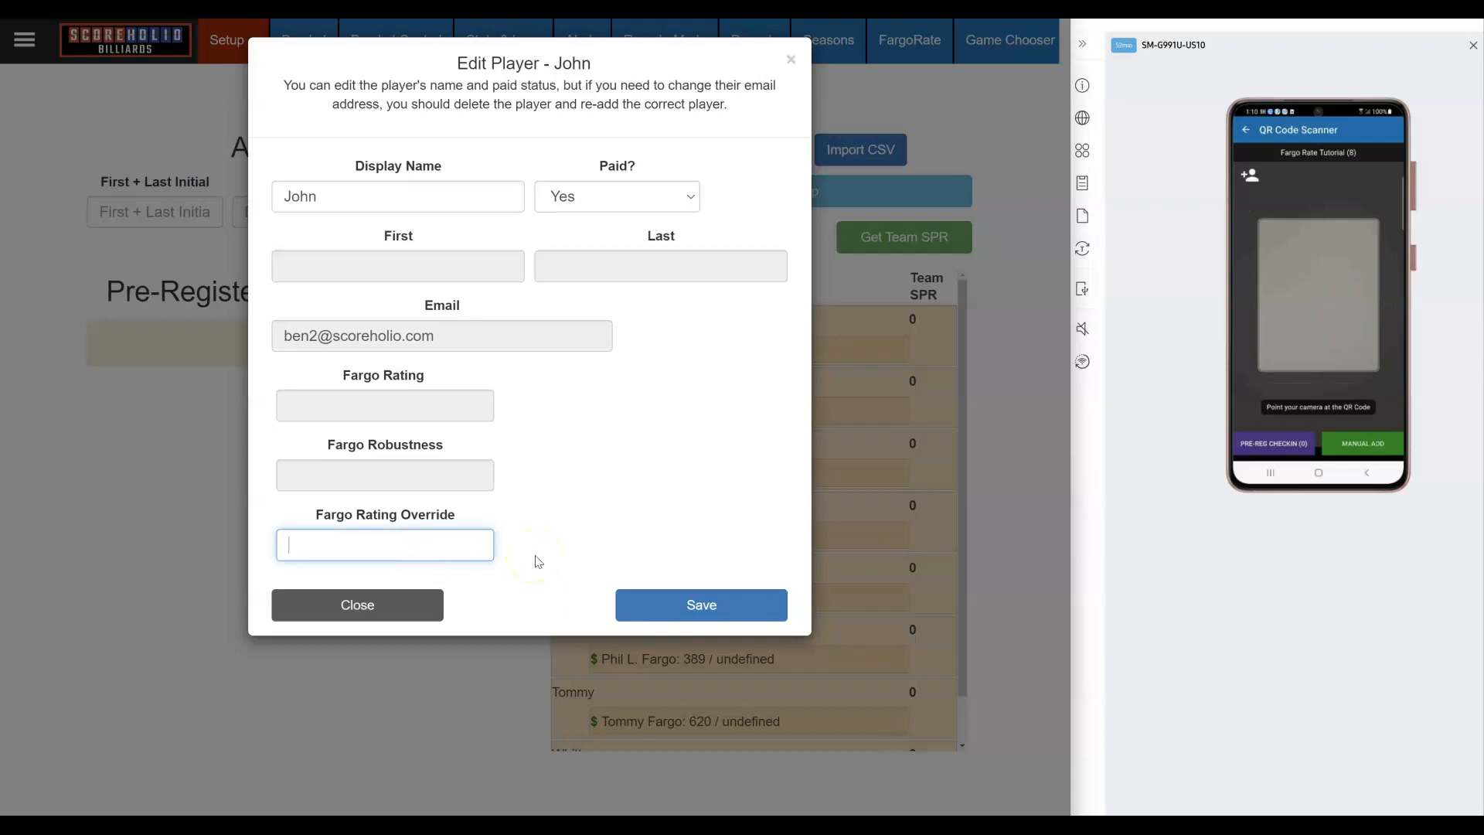
{"action": "type", "text": "652"}
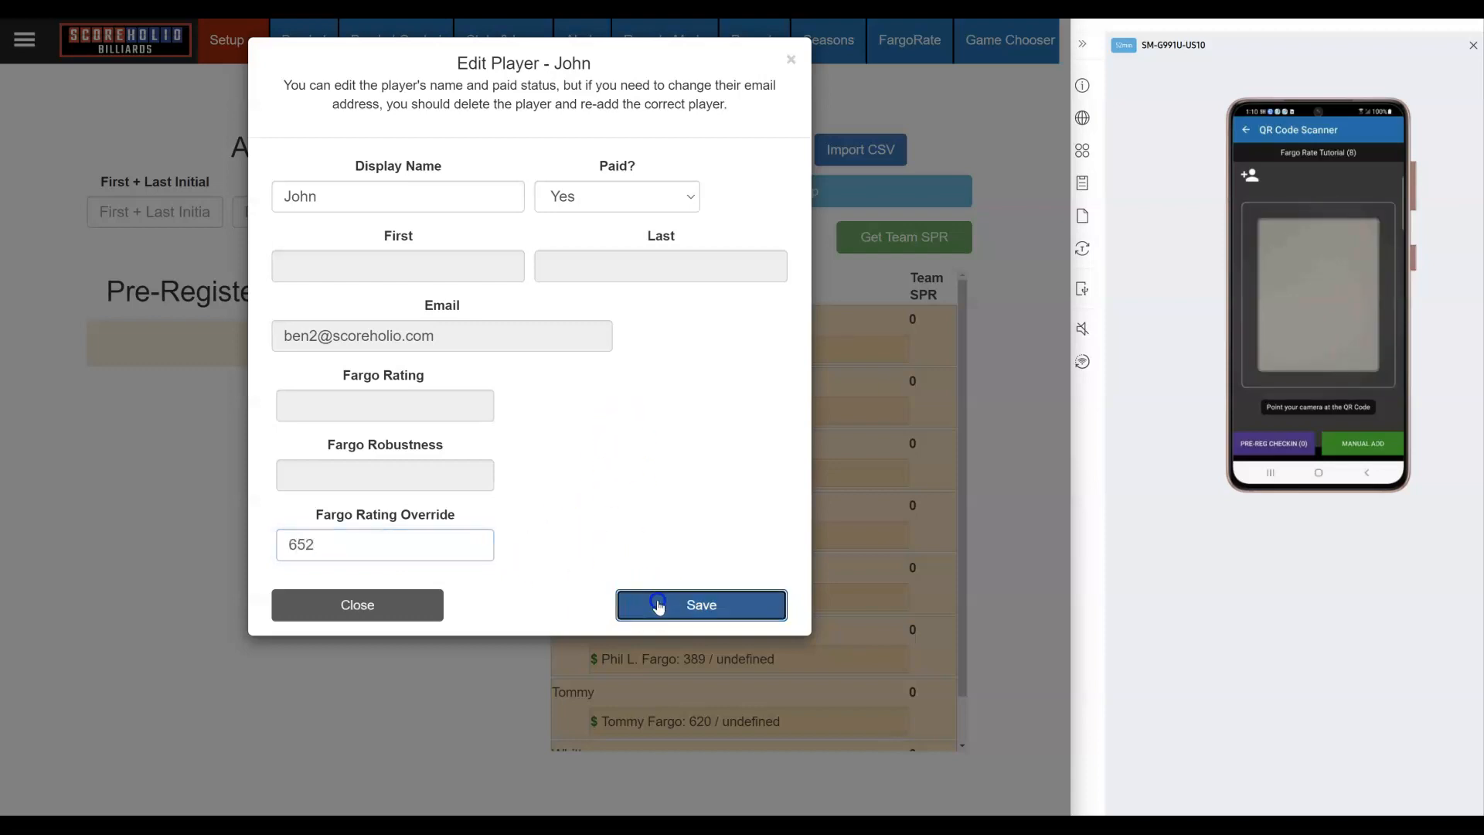
{"action": "left_click", "coordinate": [656, 605]}
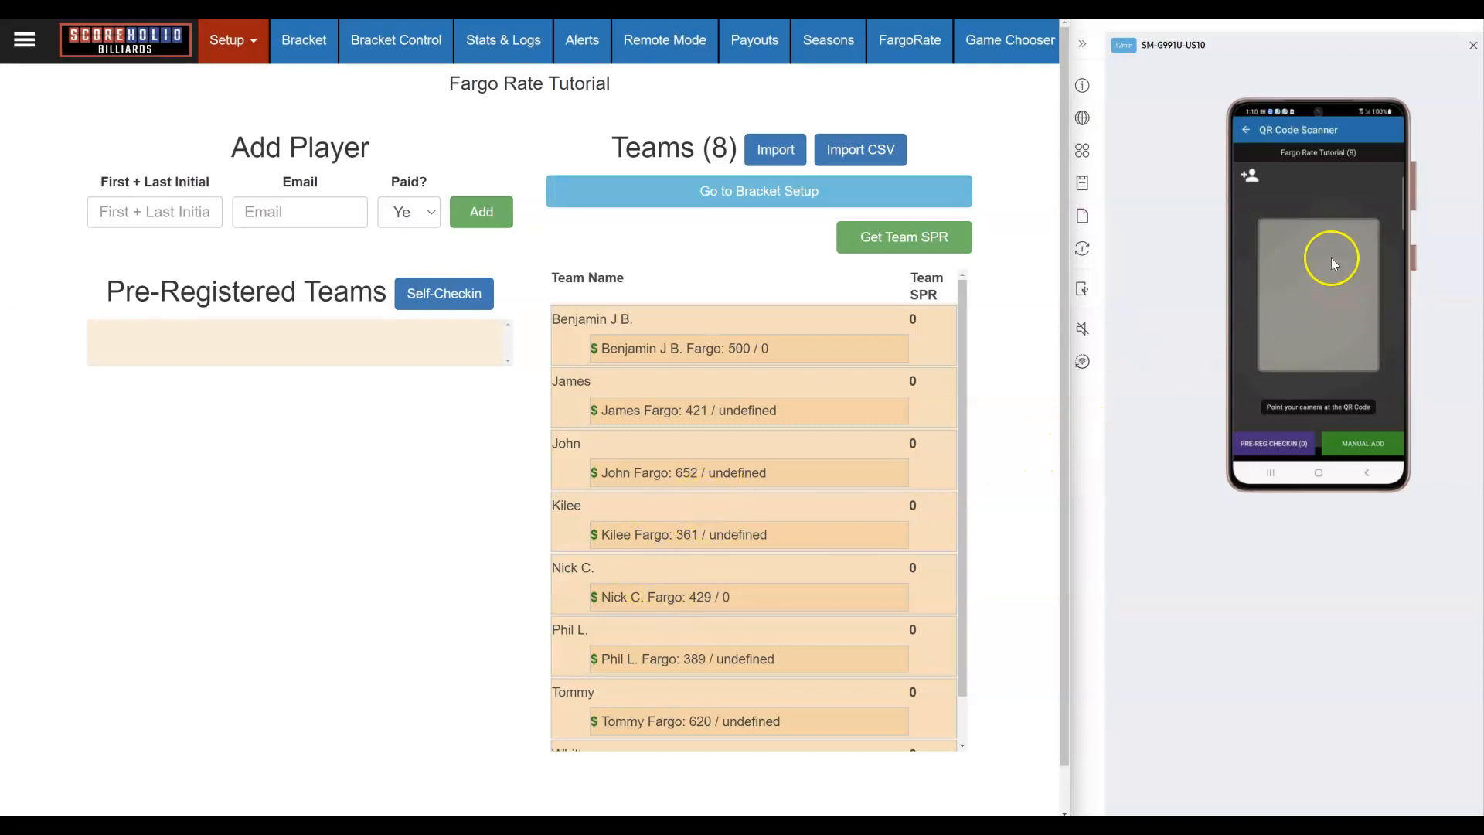
Step: Open the Fargo Rate Tutorial's Bracket page on both the phone and the website
{"action": "left_click", "coordinate": [1245, 131]}
{"action": "left_click", "coordinate": [1342, 311]}
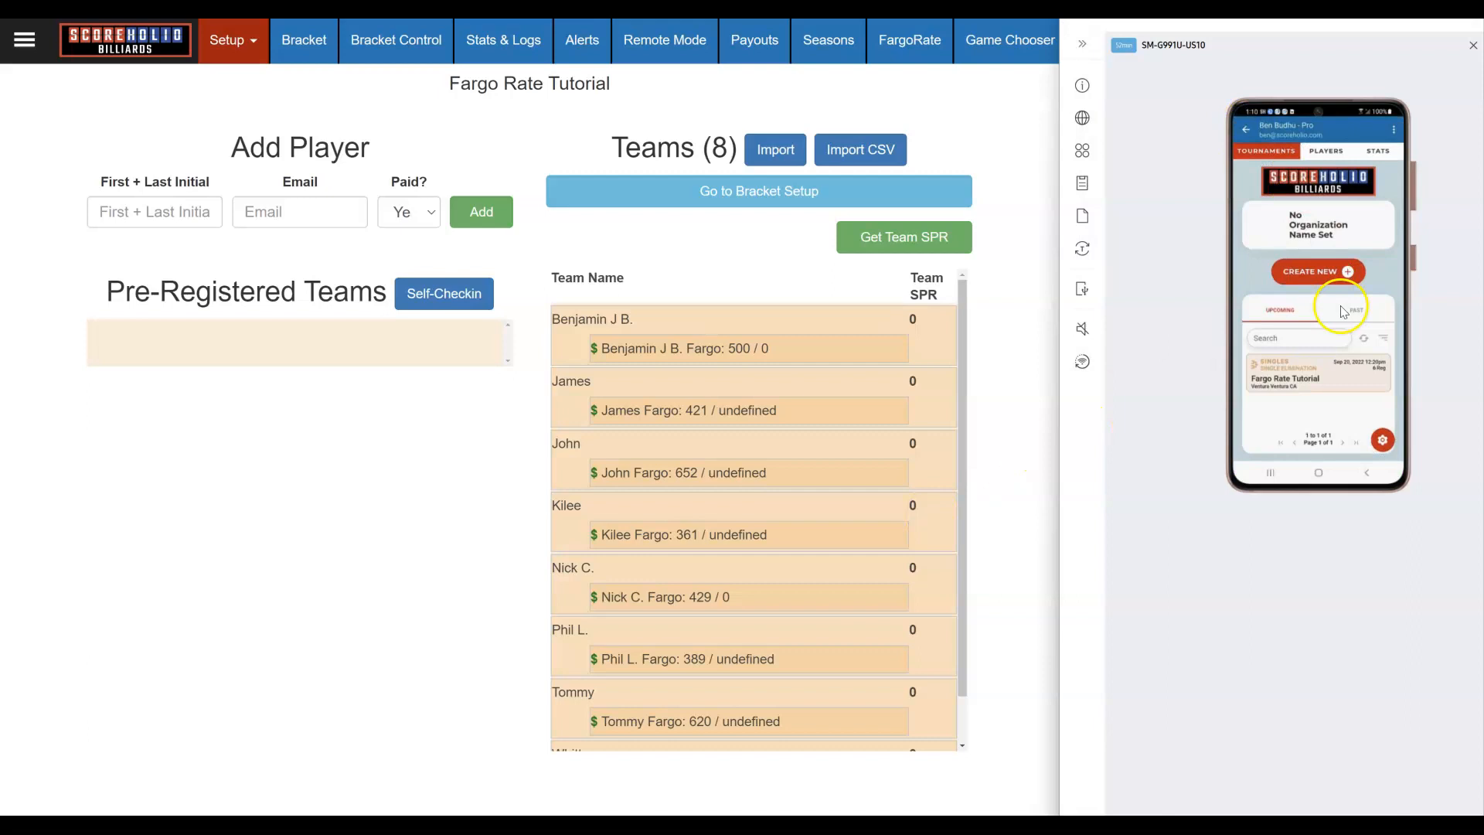
{"action": "left_click", "coordinate": [1396, 409]}
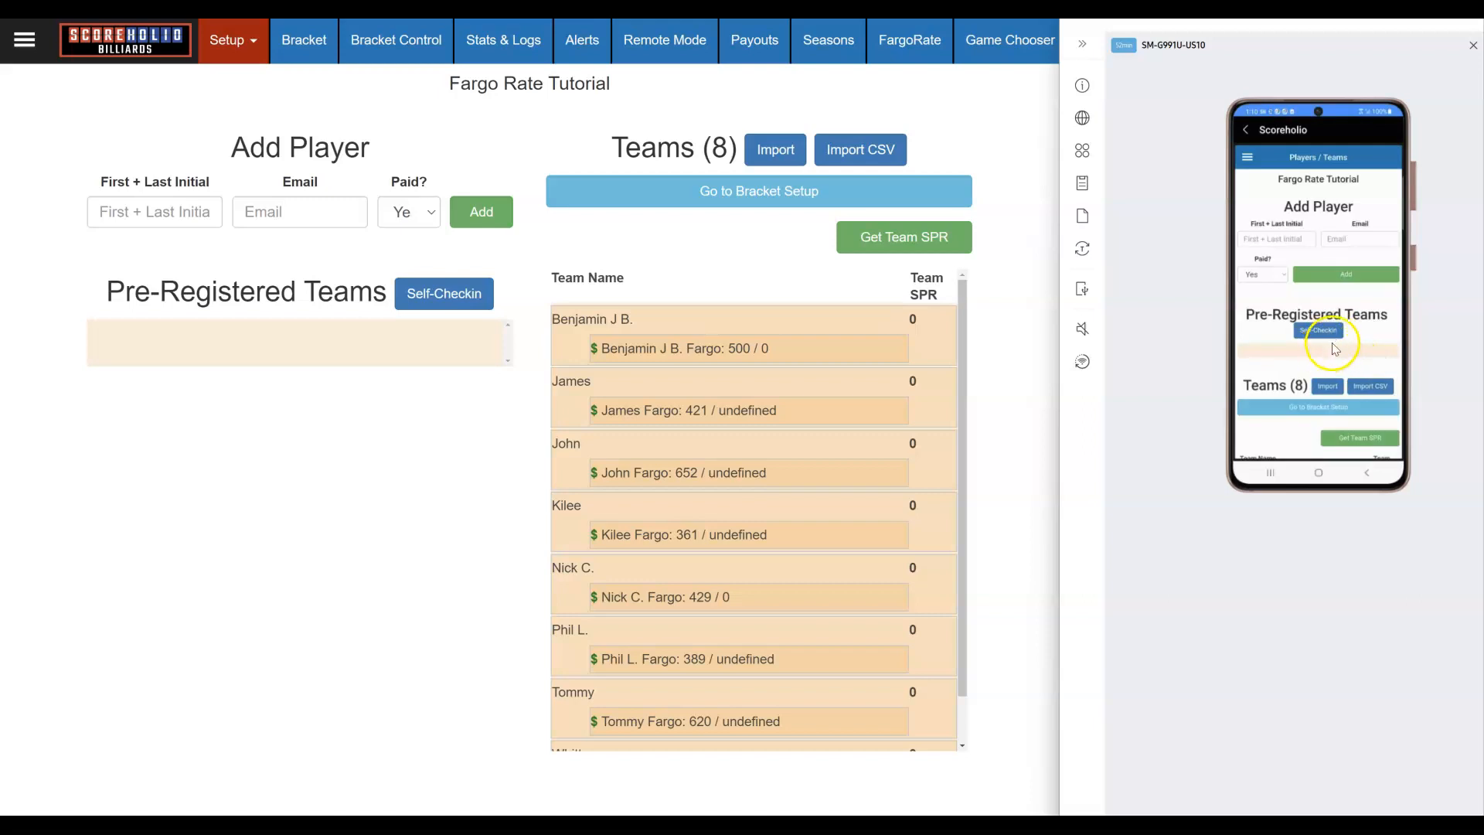
{"action": "scroll", "coordinate": [1334, 347], "scroll_direction": "down", "scroll_amount": 5}
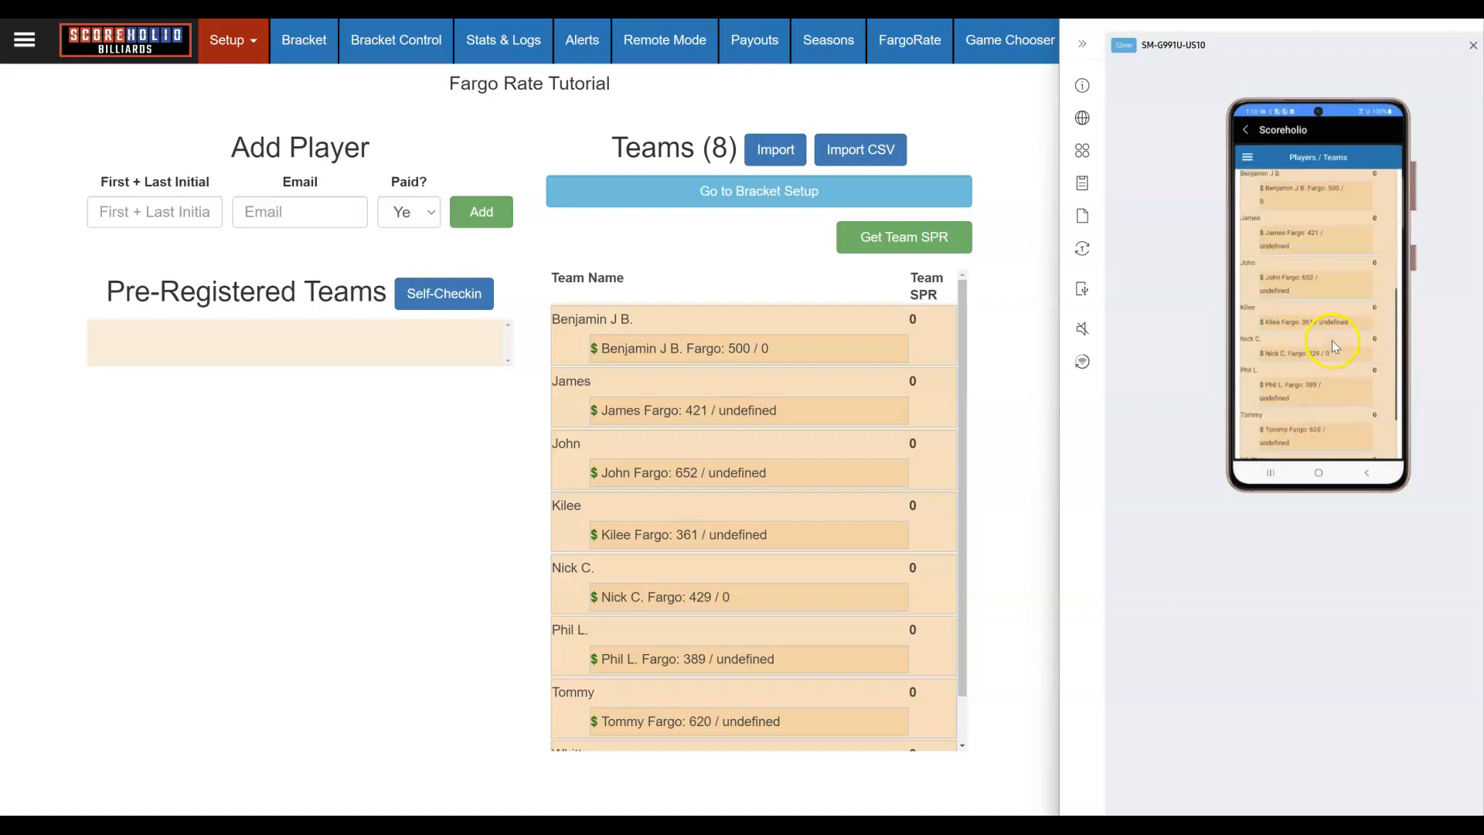
{"action": "scroll", "coordinate": [1313, 437], "scroll_direction": "up", "scroll_amount": 3}
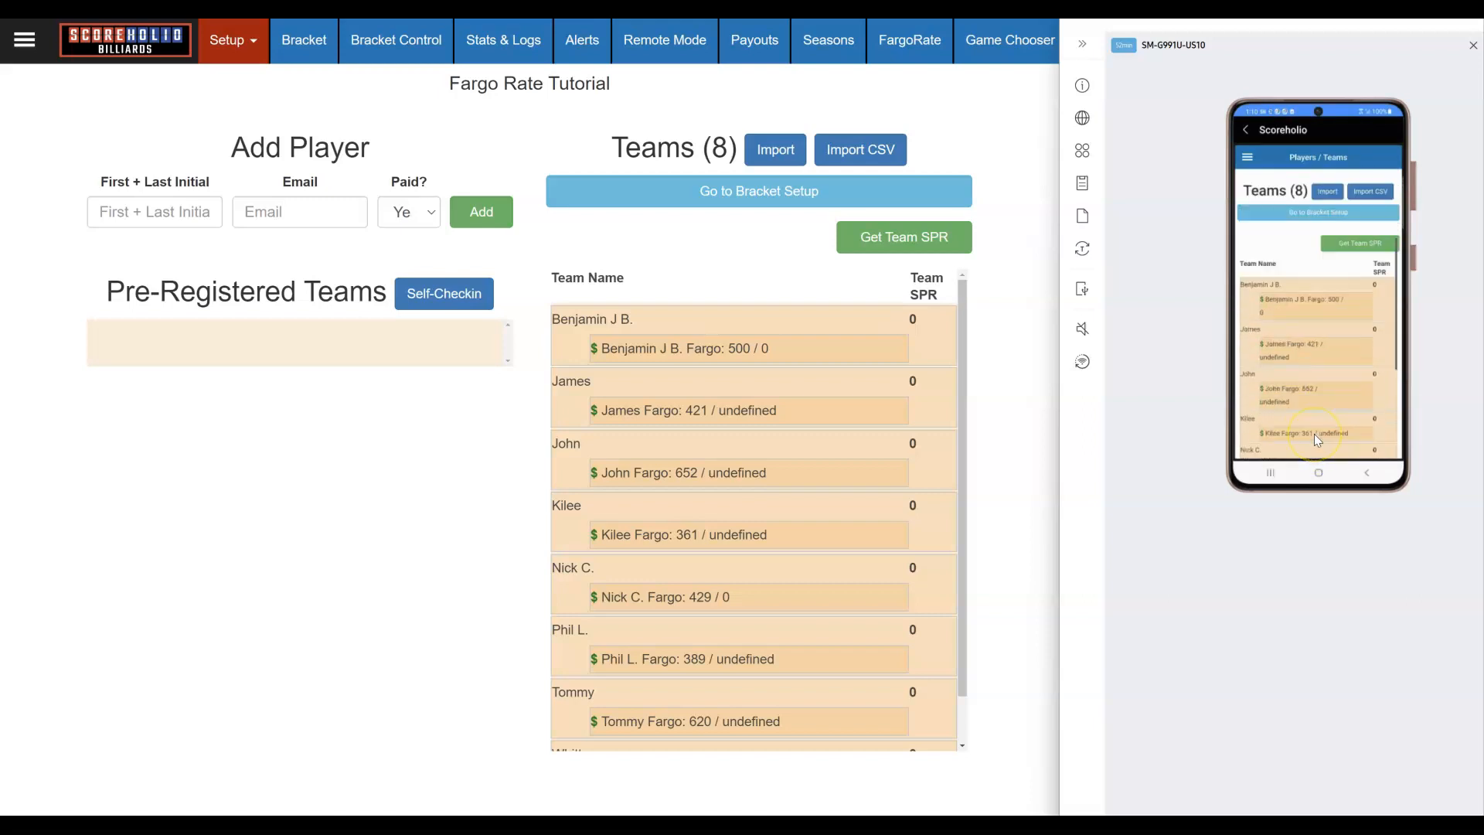
{"action": "scroll", "coordinate": [1314, 435], "scroll_direction": "up", "scroll_amount": 7}
{"action": "scroll", "coordinate": [1324, 397], "scroll_direction": "down", "scroll_amount": 1}
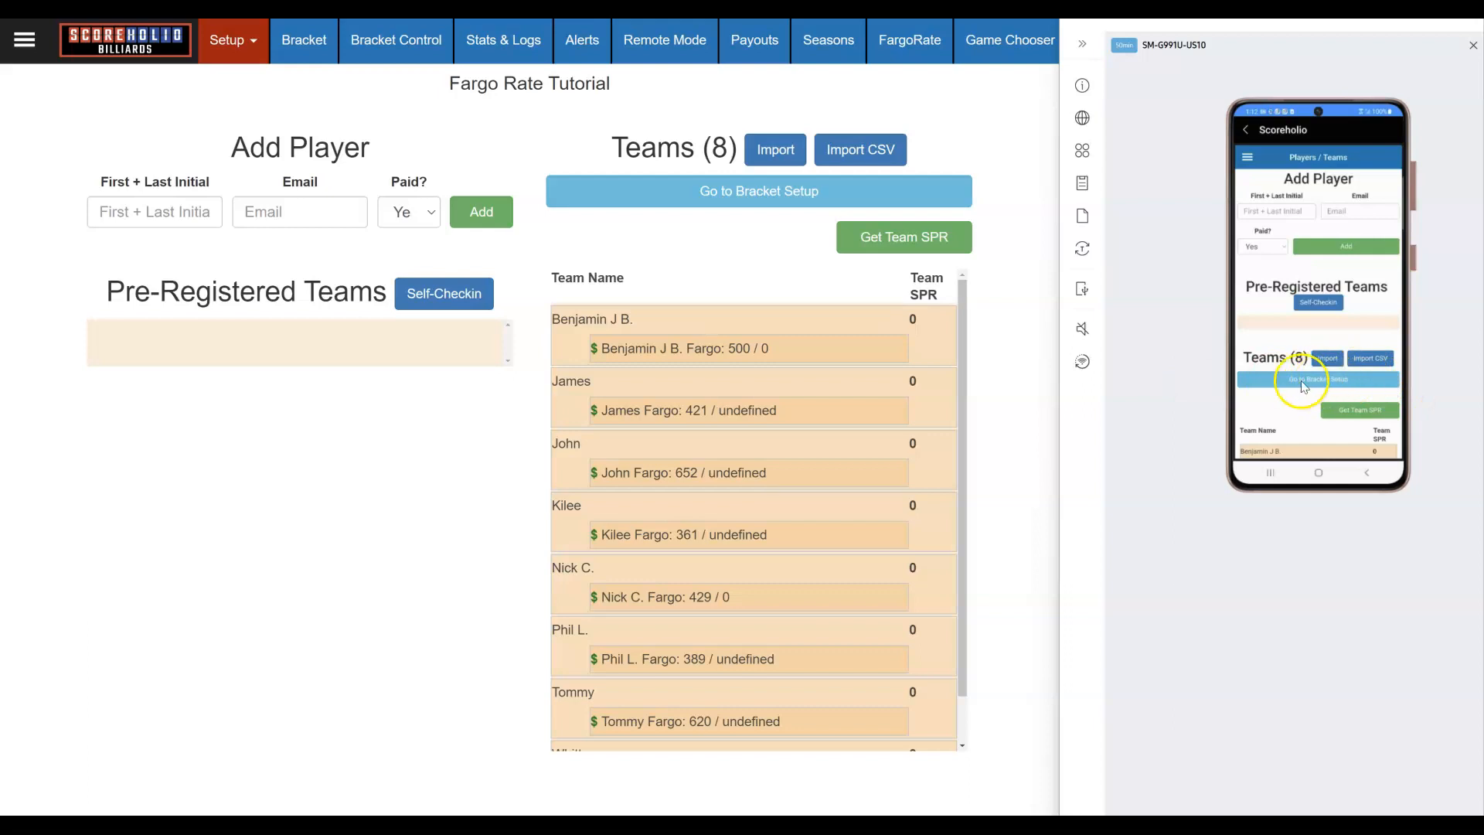
{"action": "left_click", "coordinate": [1330, 379]}
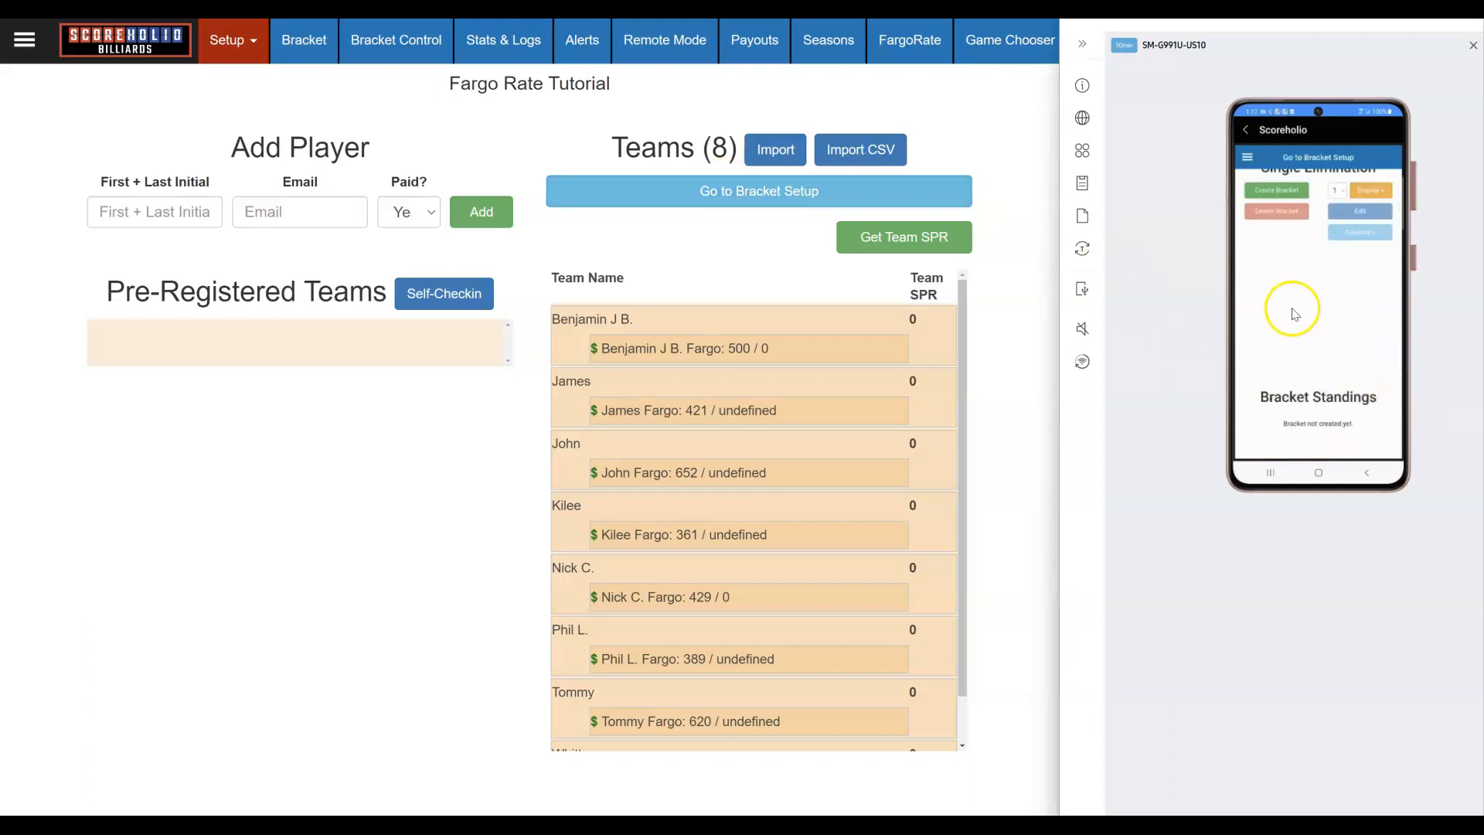
{"action": "left_click", "coordinate": [719, 191]}
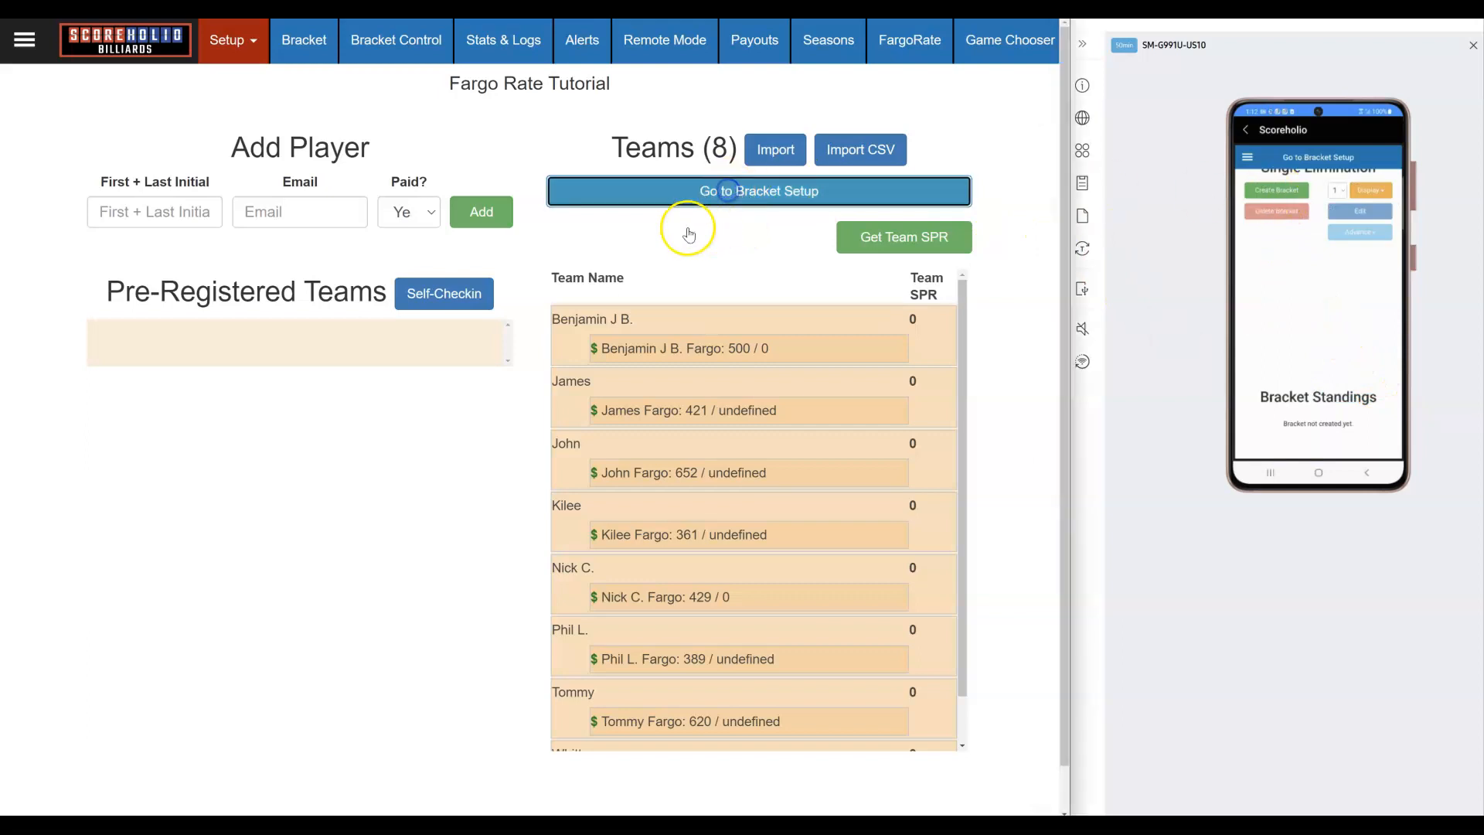
Step: Start a bracket with Mild Weighting (1 Pepper) matchups and Uppers race to 3*
{"action": "left_click", "coordinate": [1258, 192]}
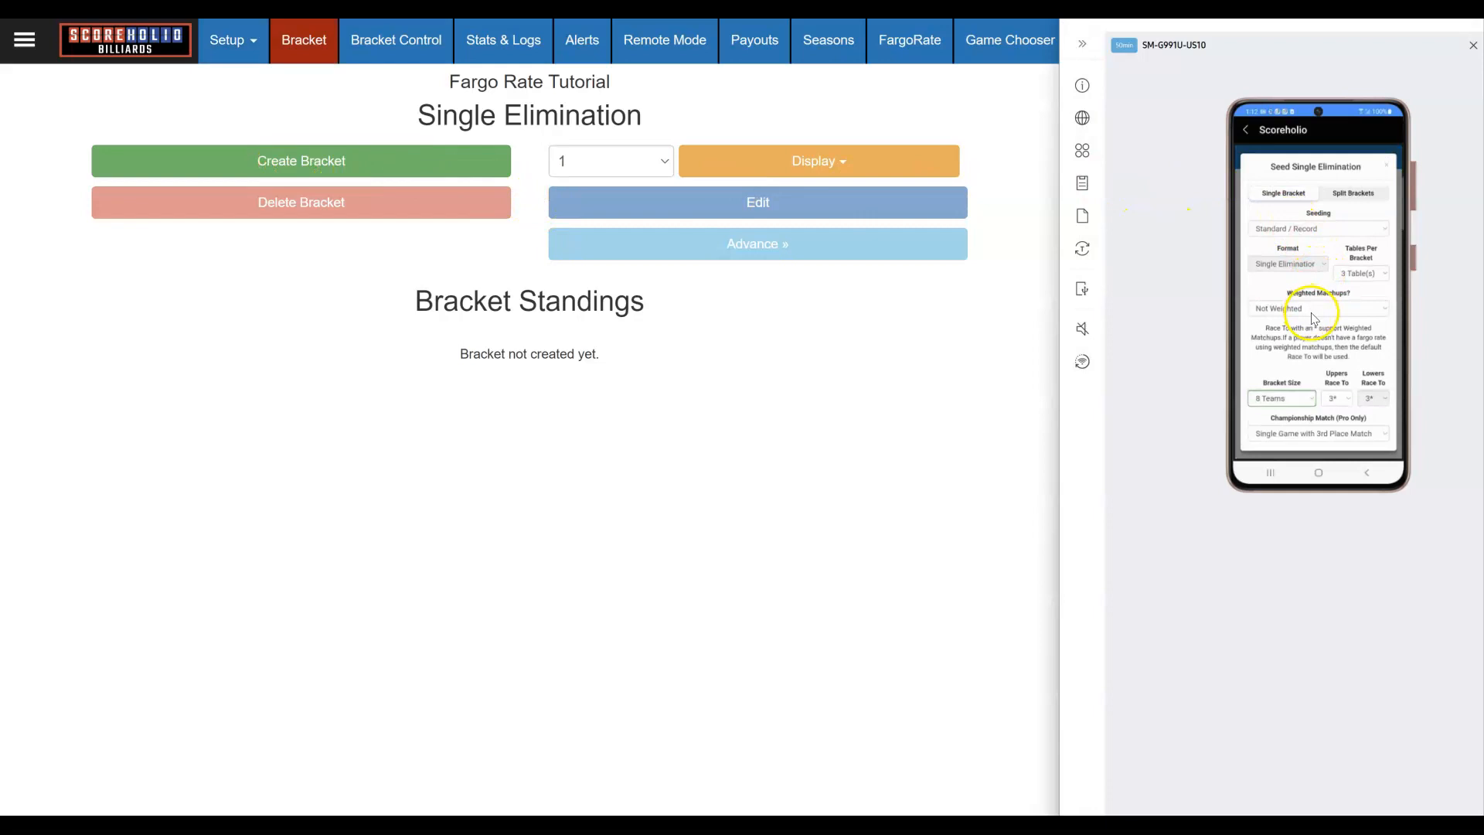
{"action": "left_click", "coordinate": [400, 166]}
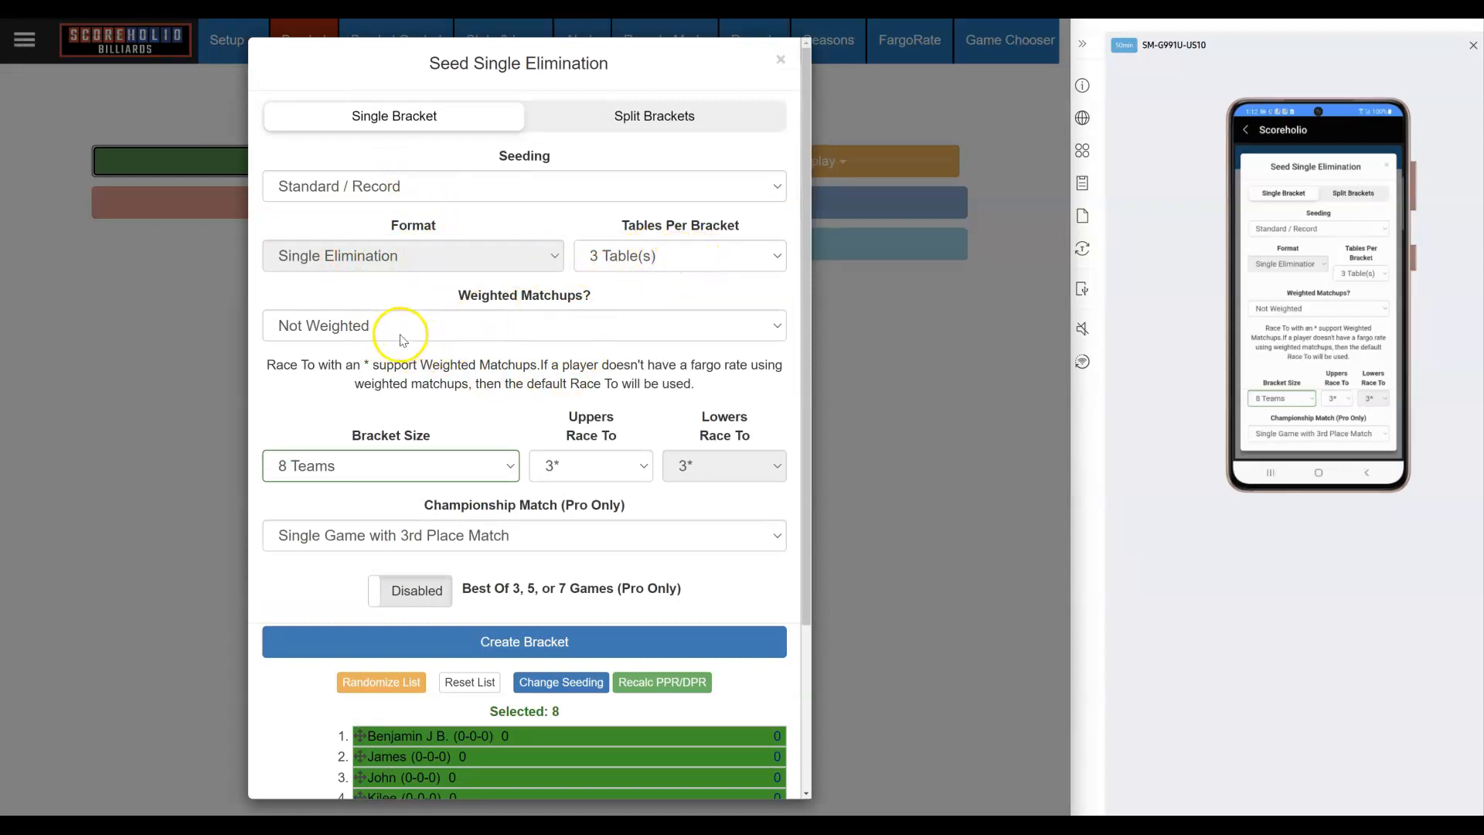
{"action": "left_click", "coordinate": [373, 334]}
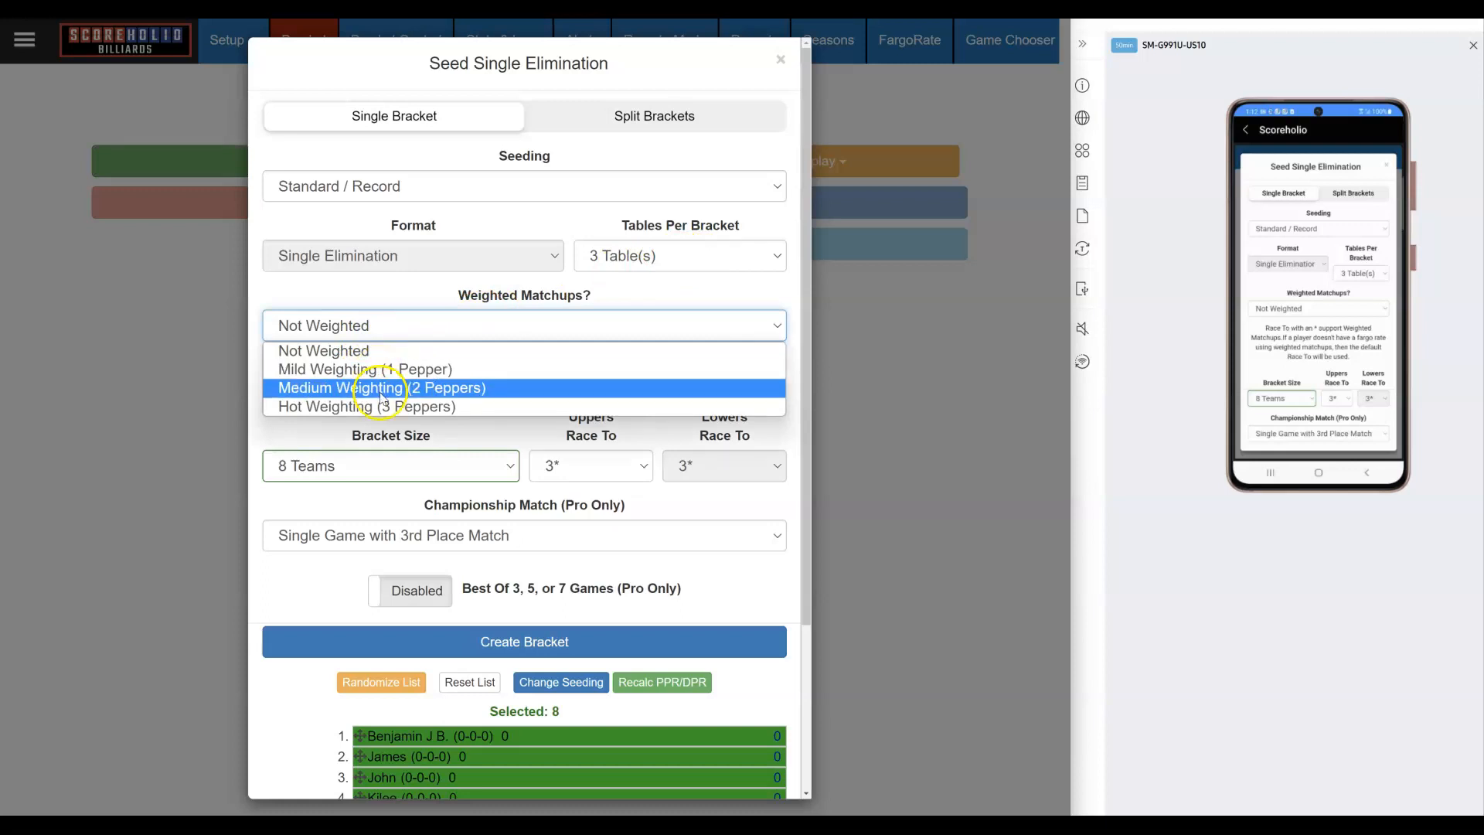
{"action": "left_click", "coordinate": [380, 368]}
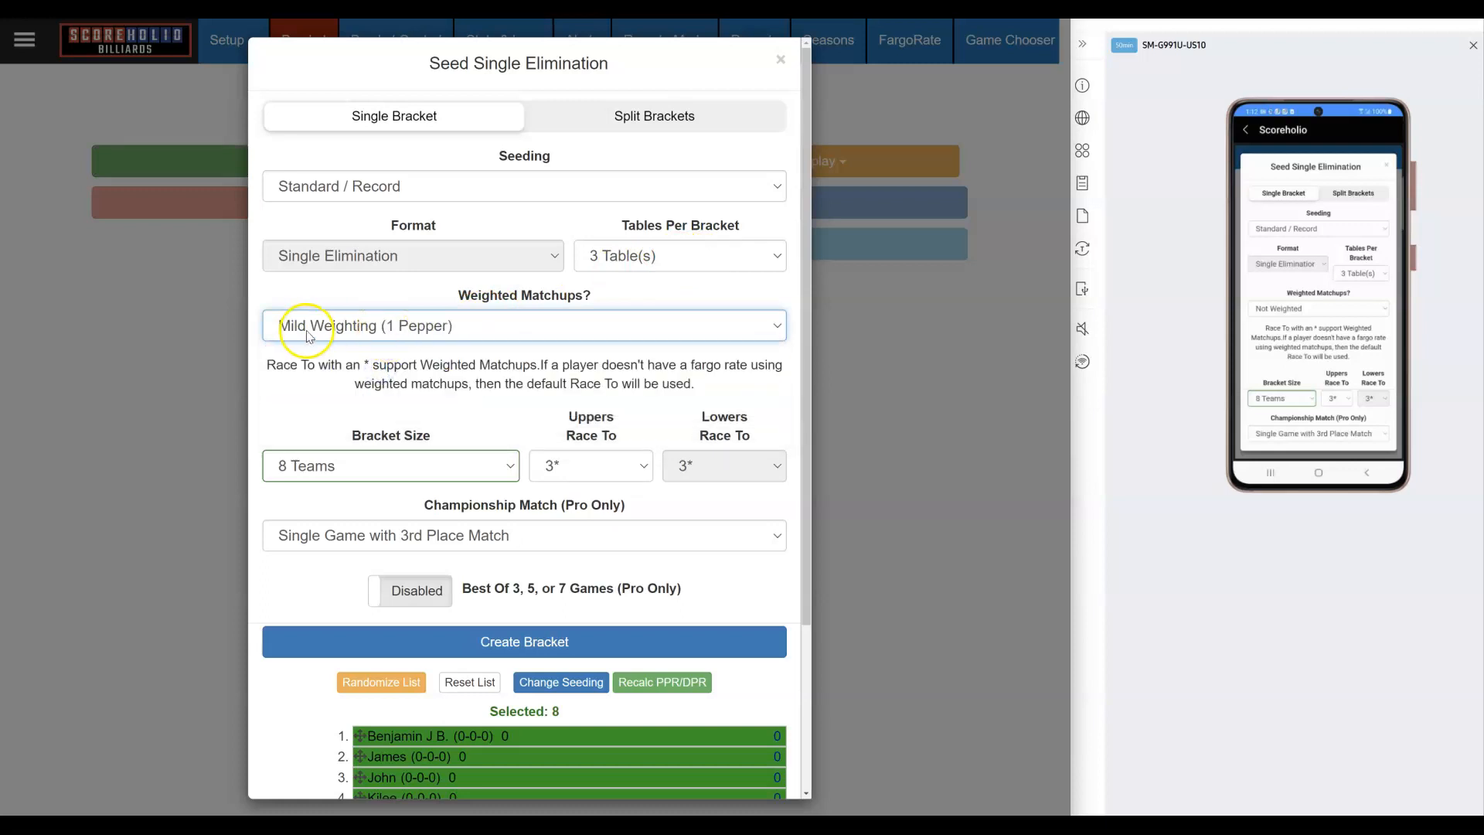
{"action": "left_click", "coordinate": [585, 468]}
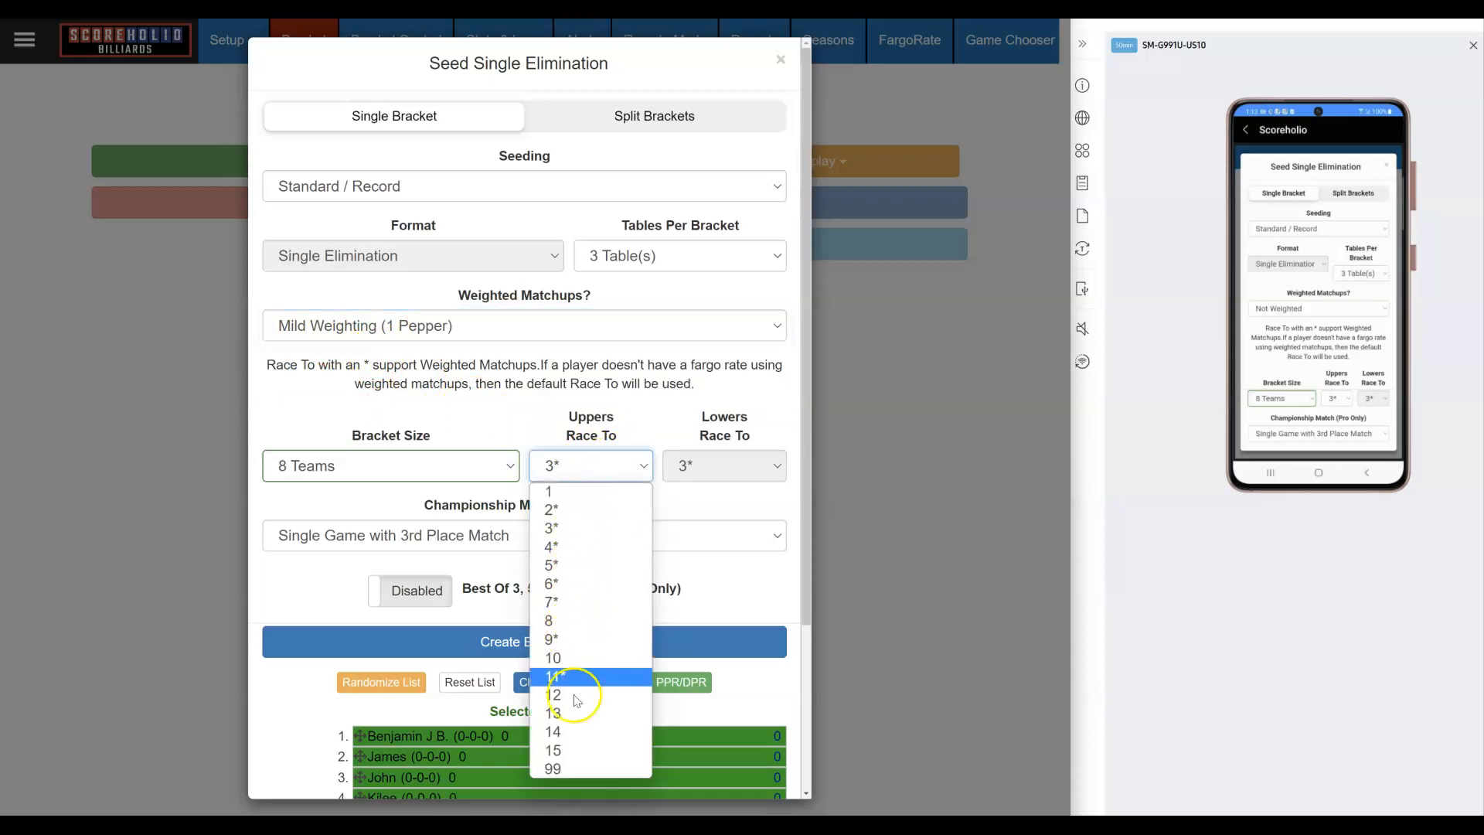
{"action": "left_click", "coordinate": [565, 525]}
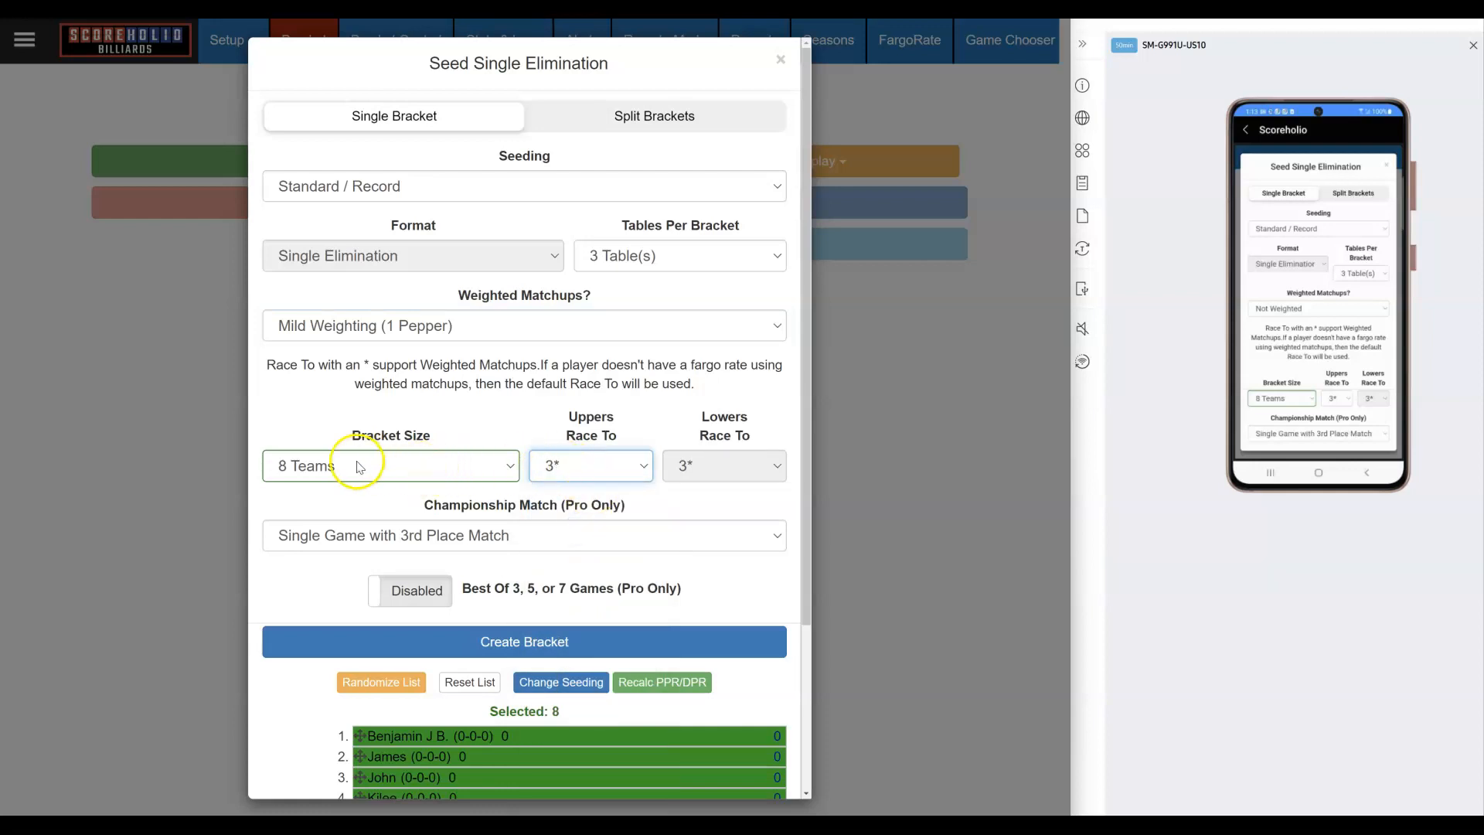
Step: Randomize the seeding list twice and submit Create Bracket to get the confirmation
{"action": "scroll", "coordinate": [498, 462], "scroll_direction": "down", "scroll_amount": 1}
{"action": "scroll", "coordinate": [498, 462], "scroll_direction": "down", "scroll_amount": 2}
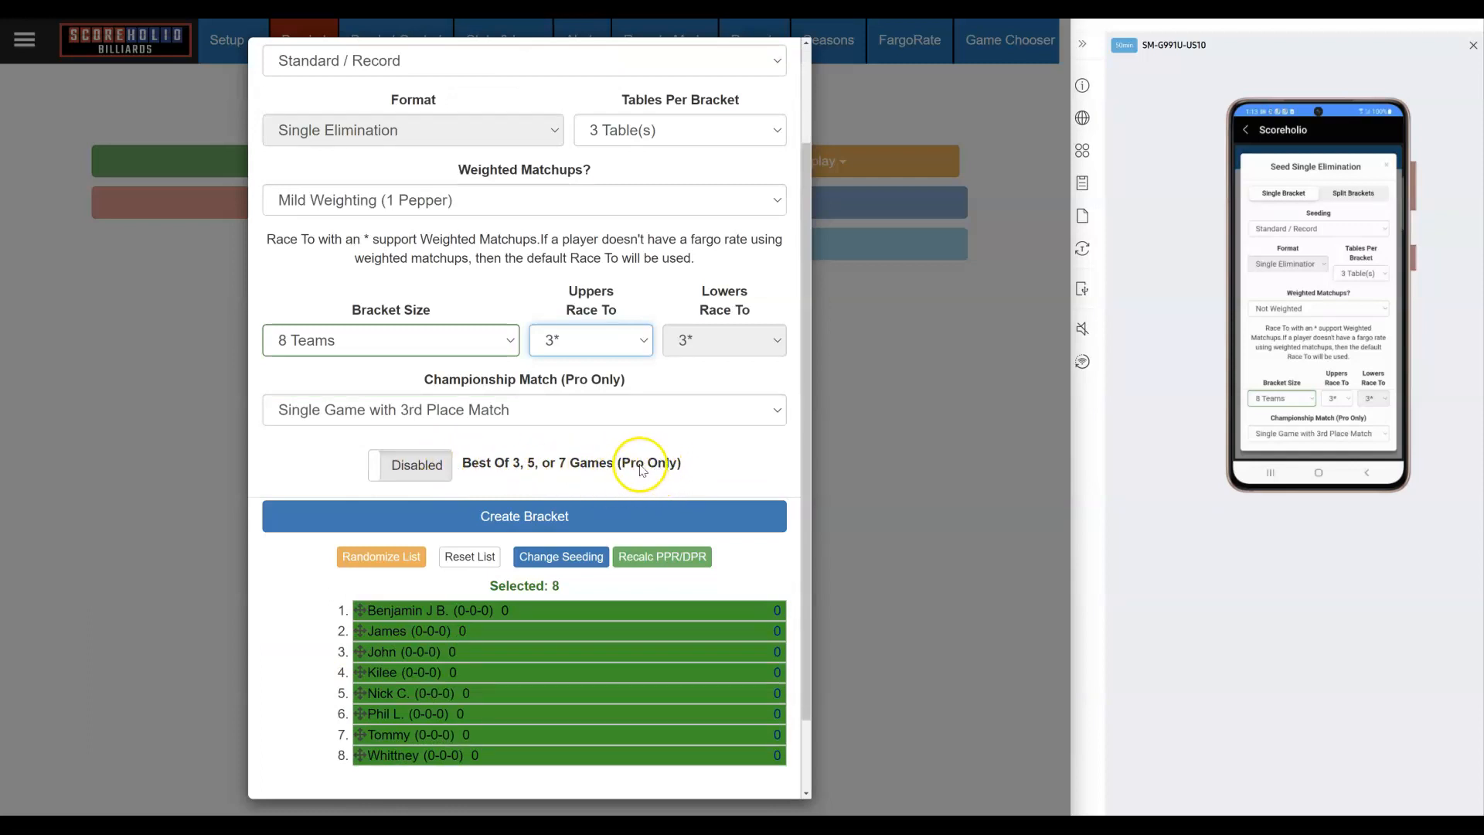
{"action": "scroll", "coordinate": [570, 461], "scroll_direction": "down", "scroll_amount": 1}
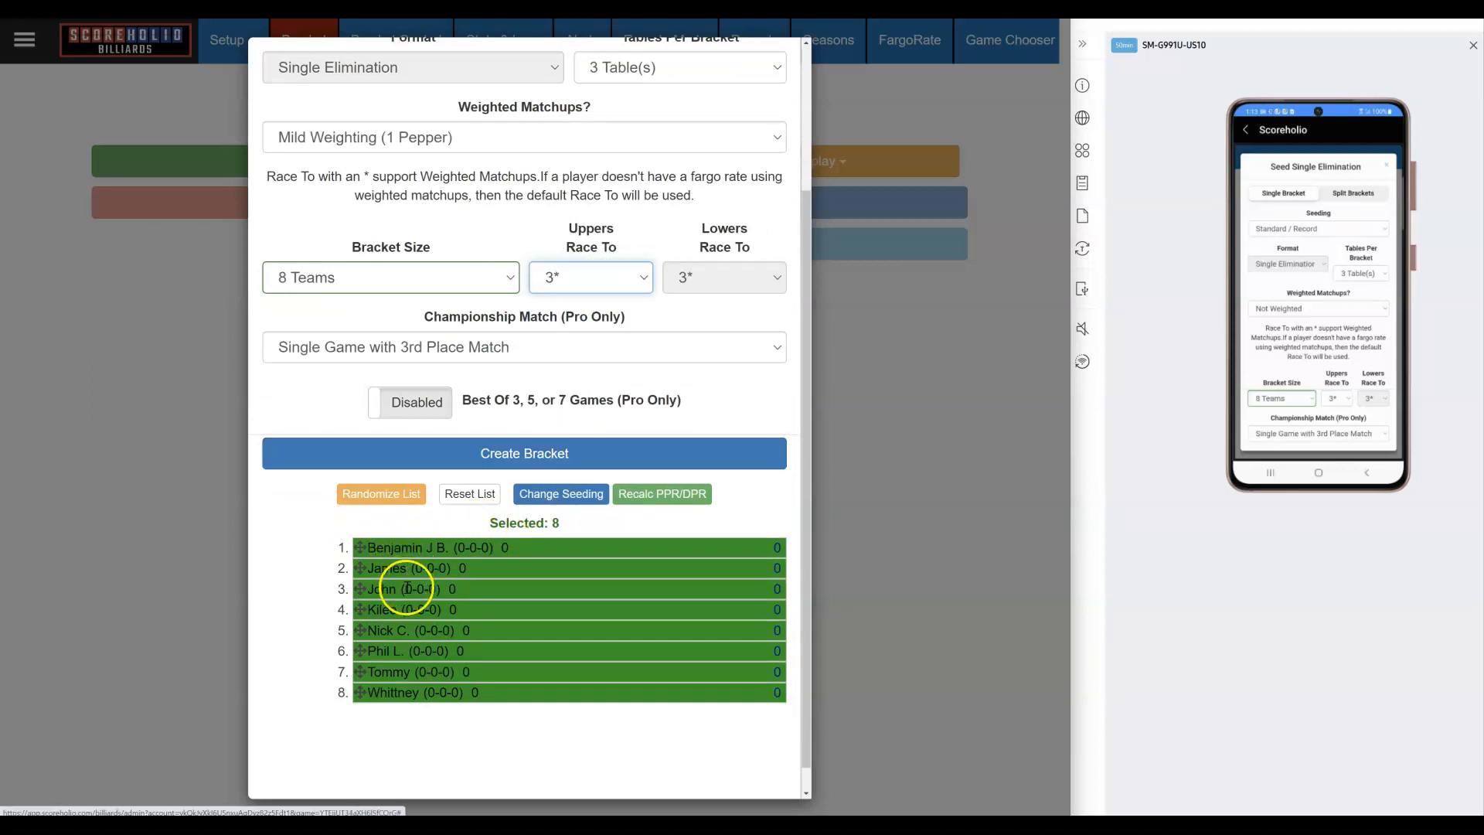
{"action": "left_click", "coordinate": [374, 497]}
{"action": "left_click", "coordinate": [374, 503]}
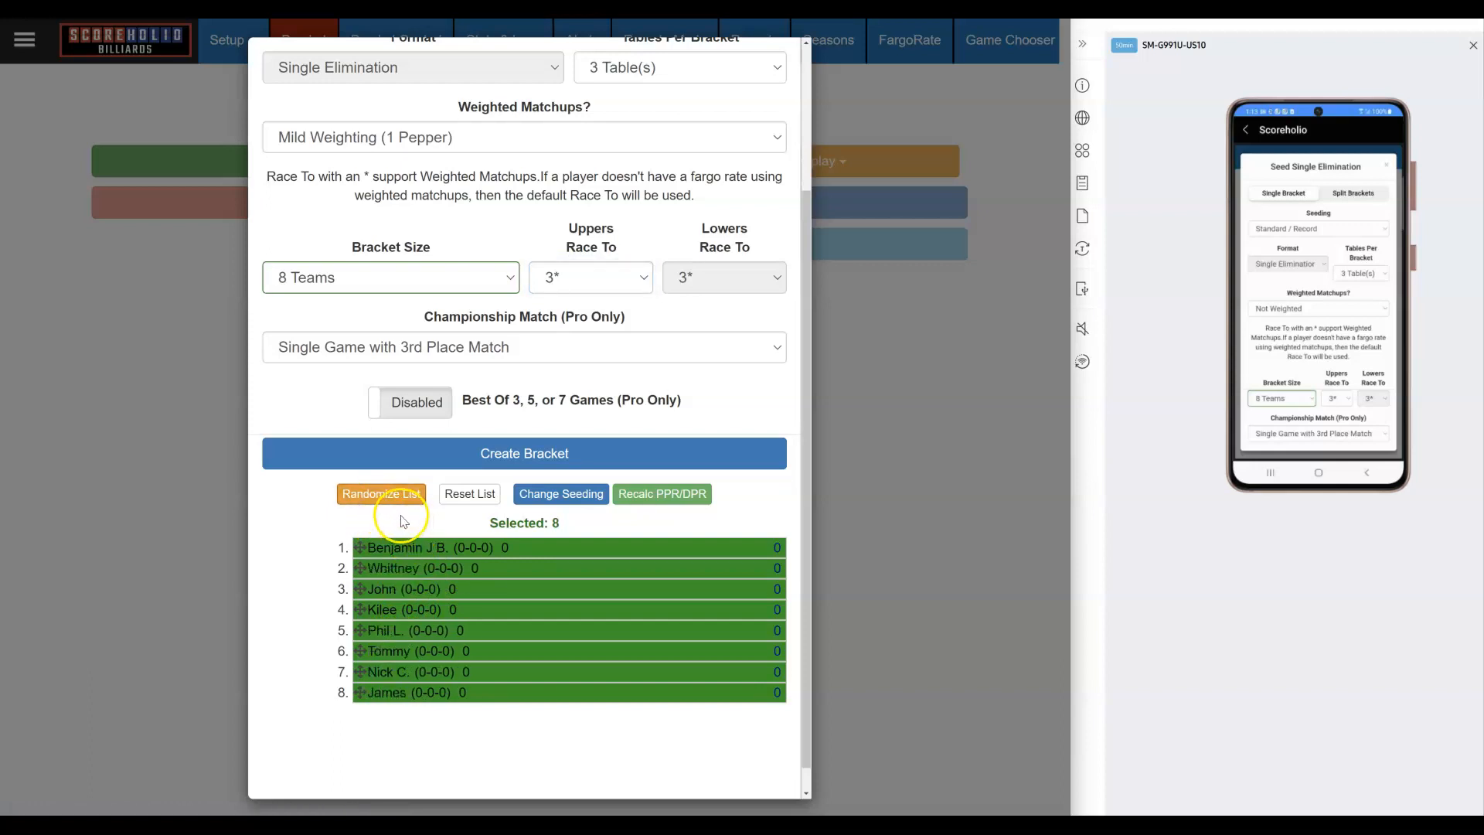
{"action": "left_click", "coordinate": [460, 458]}
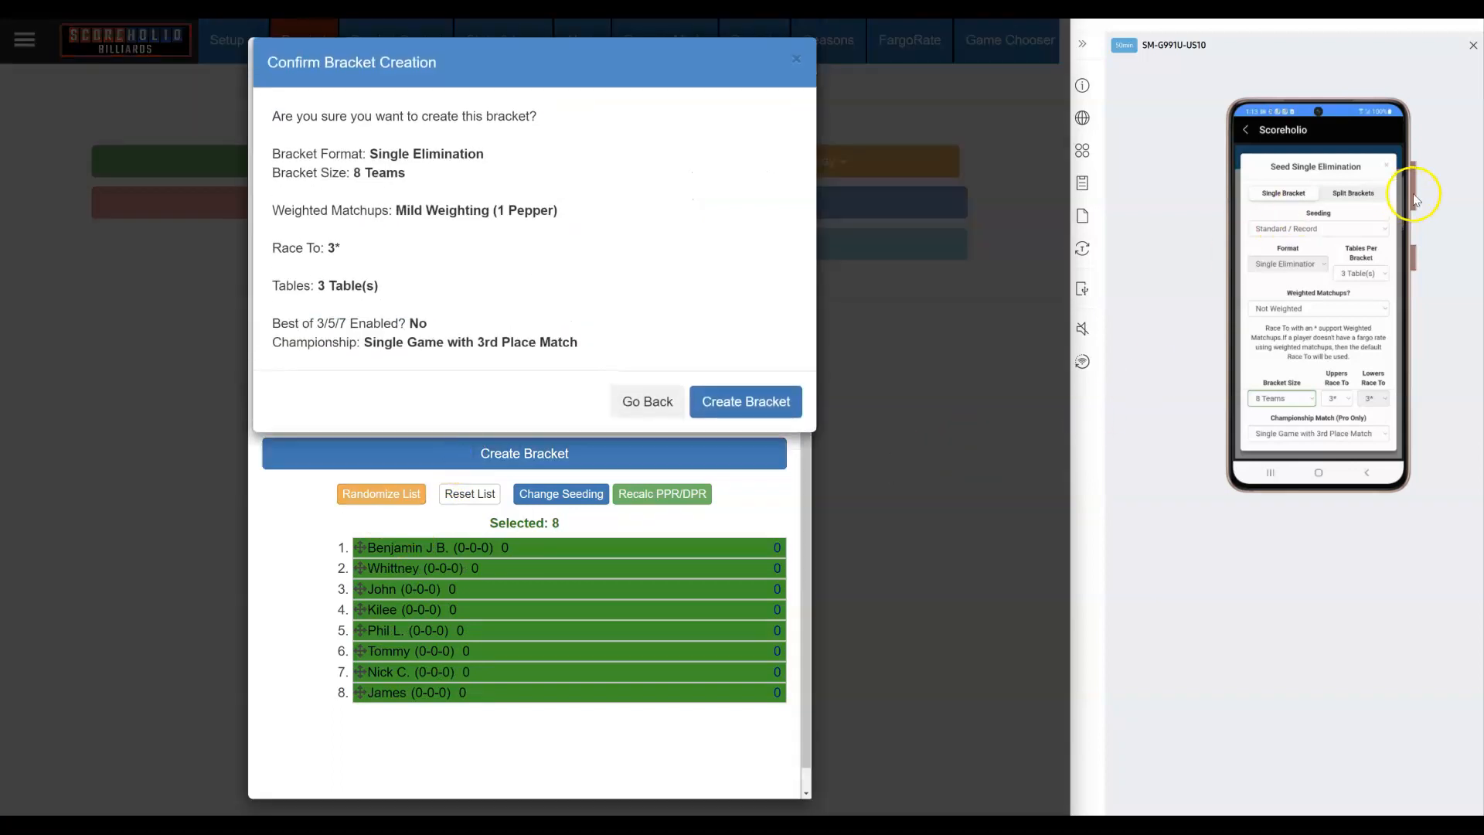
Step: Confirm creation of the 8-team single-elimination bracket and return the phone app to its home menu
{"action": "left_click", "coordinate": [745, 401]}
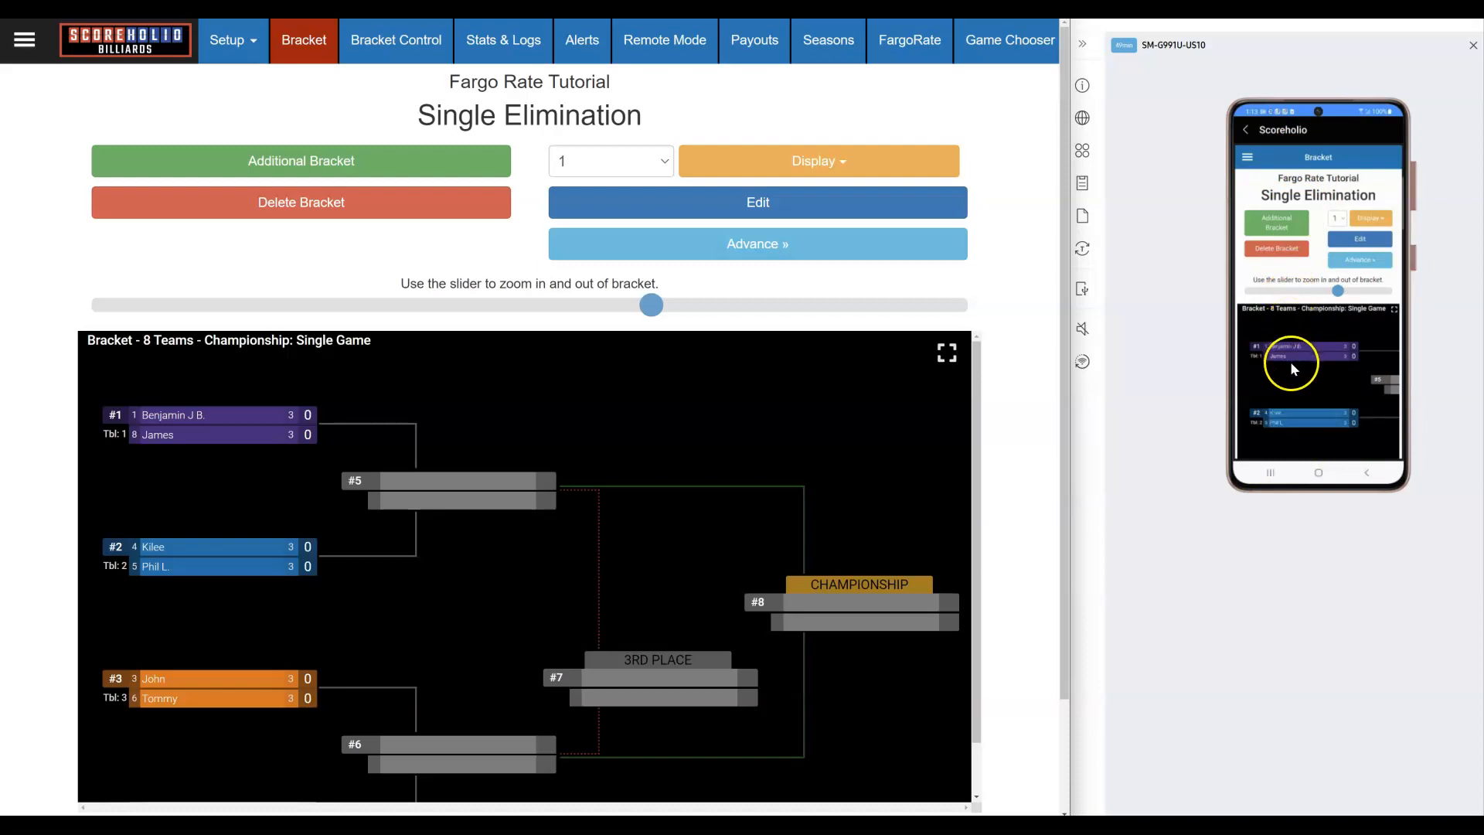
{"action": "left_click", "coordinate": [1248, 128]}
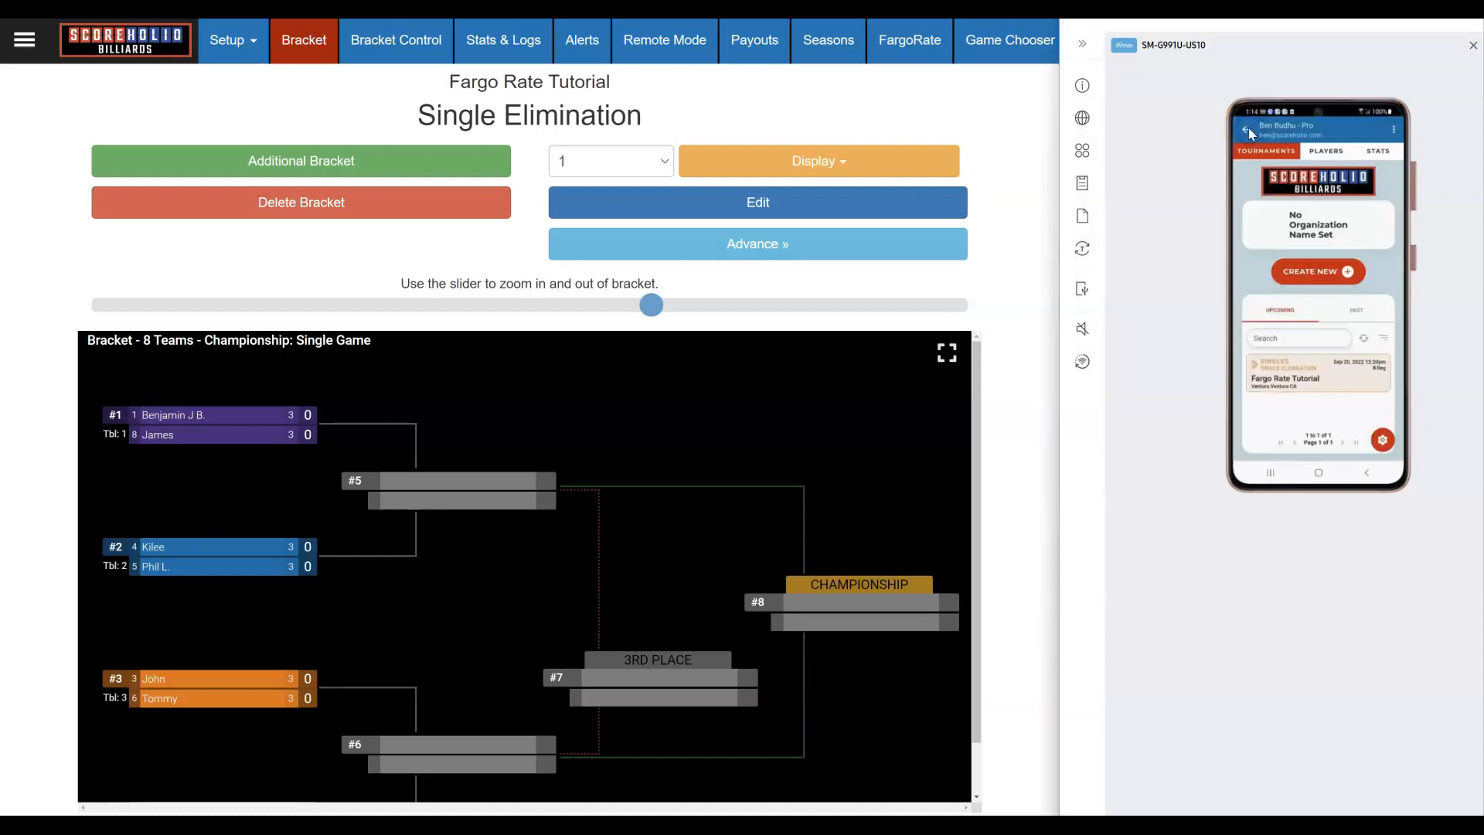
{"action": "left_click", "coordinate": [1248, 128]}
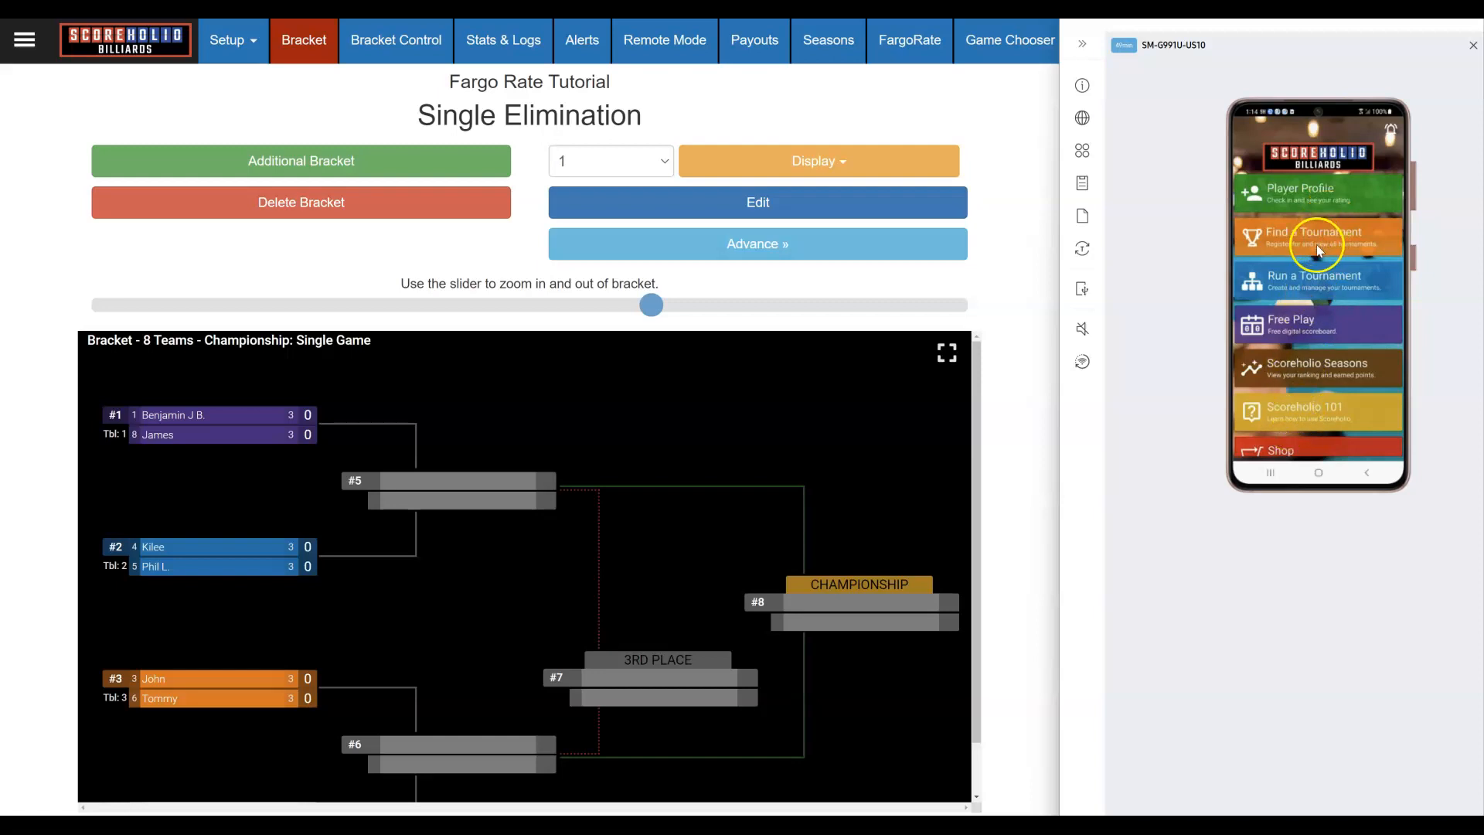
Step: Find the Fargo Rate Tutorial tournament on the phone and open its dashboard
{"action": "left_click", "coordinate": [1322, 235]}
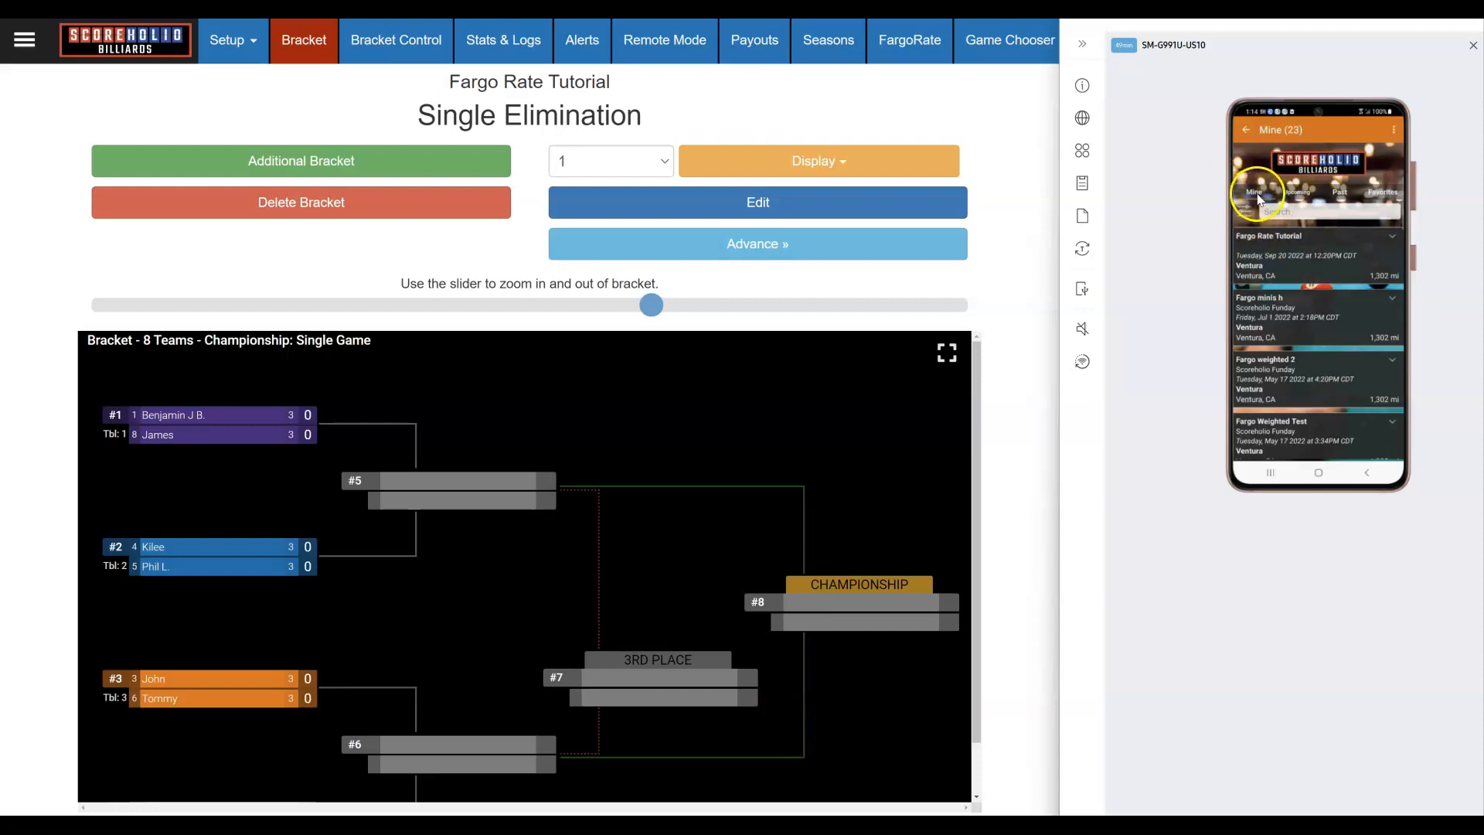
{"action": "left_click", "coordinate": [1297, 200]}
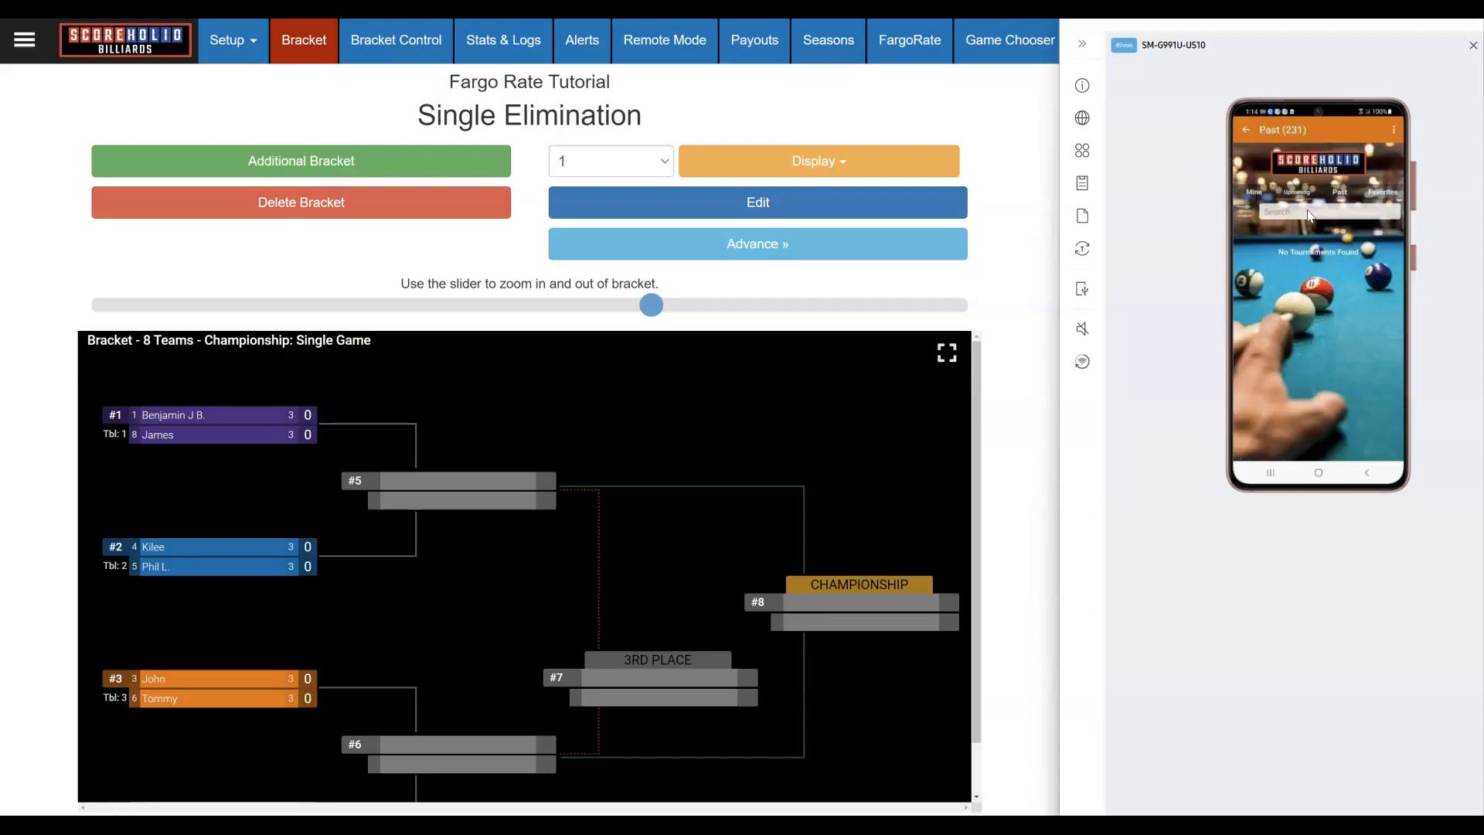
{"action": "left_click", "coordinate": [1254, 195]}
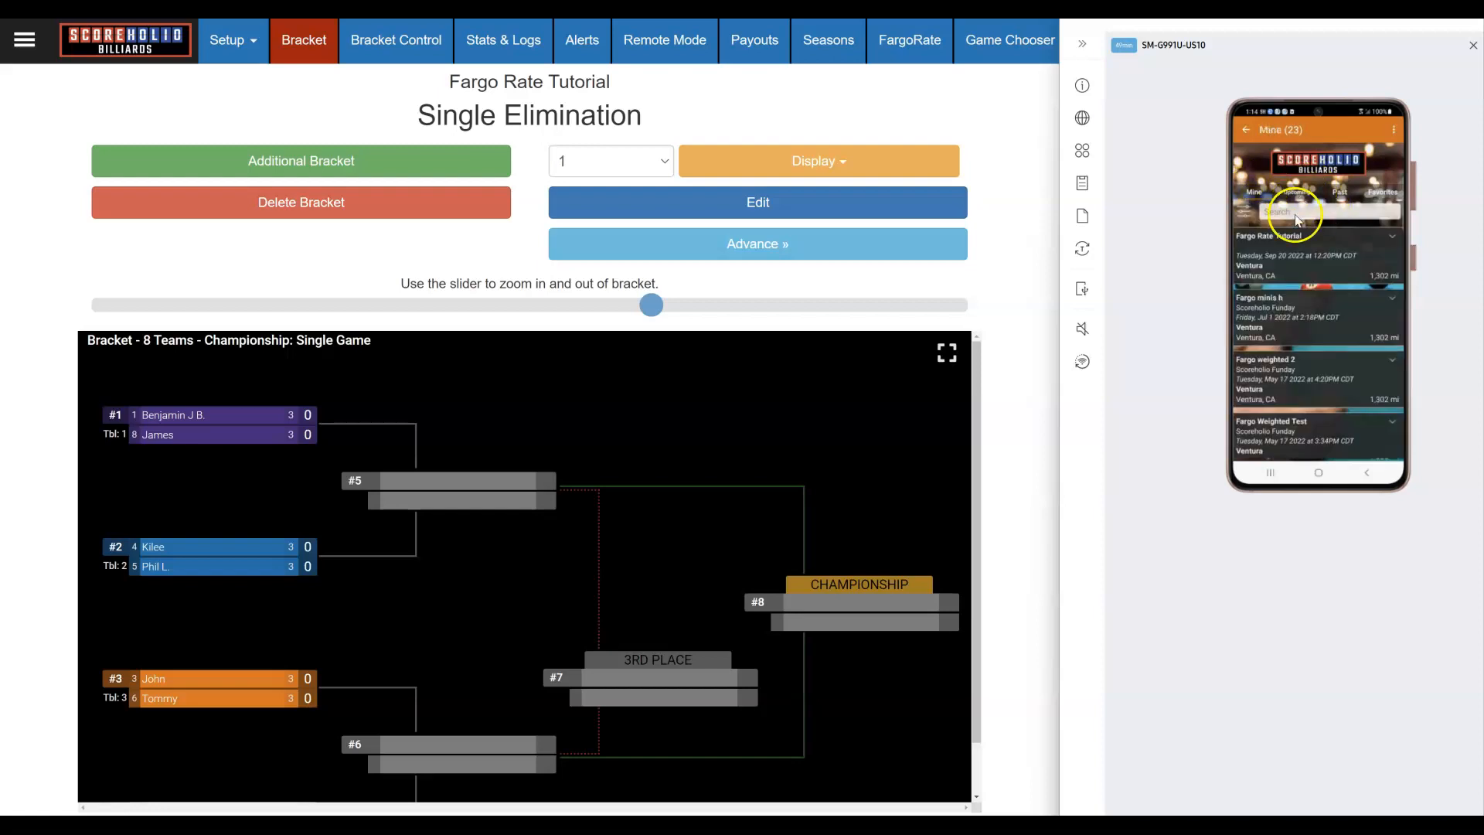
{"action": "left_click", "coordinate": [1266, 260]}
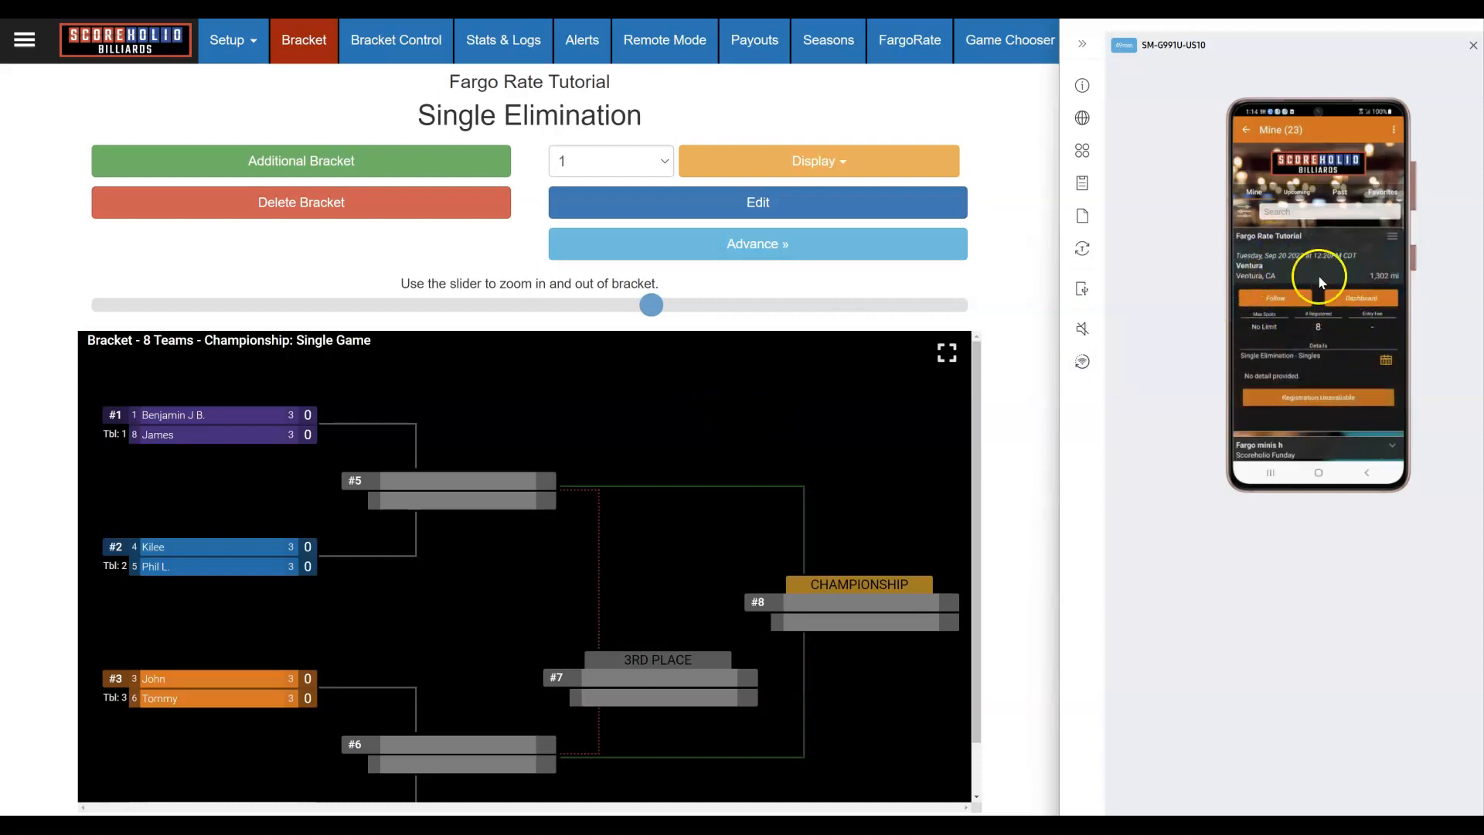
{"action": "left_click", "coordinate": [1356, 303]}
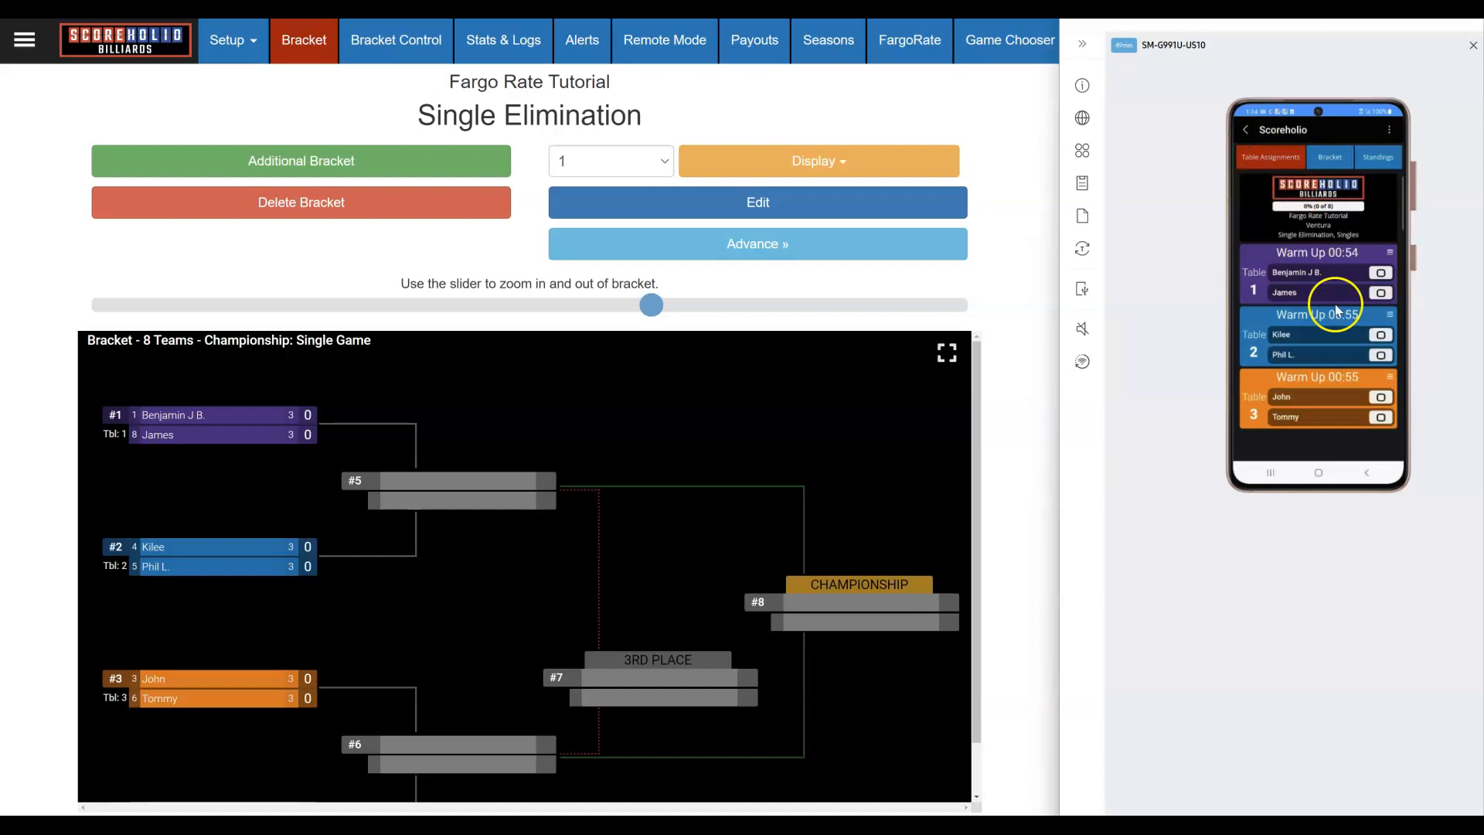
Step: Browse the Bracket, Standings and Table Assignments tabs in the phone app
{"action": "scroll", "coordinate": [1334, 309], "scroll_direction": "down", "scroll_amount": 1}
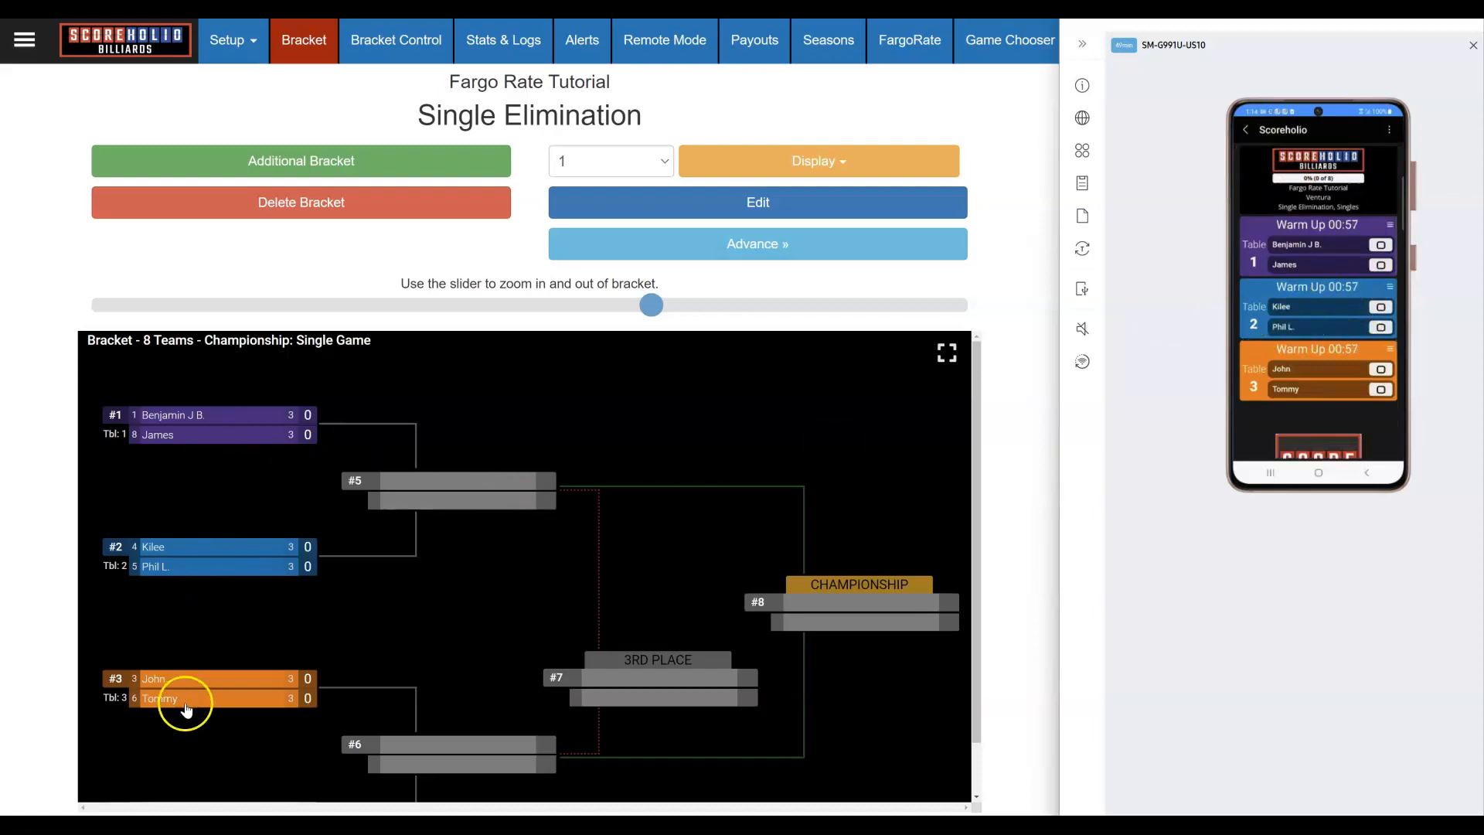
{"action": "scroll", "coordinate": [1342, 201], "scroll_direction": "up", "scroll_amount": 1}
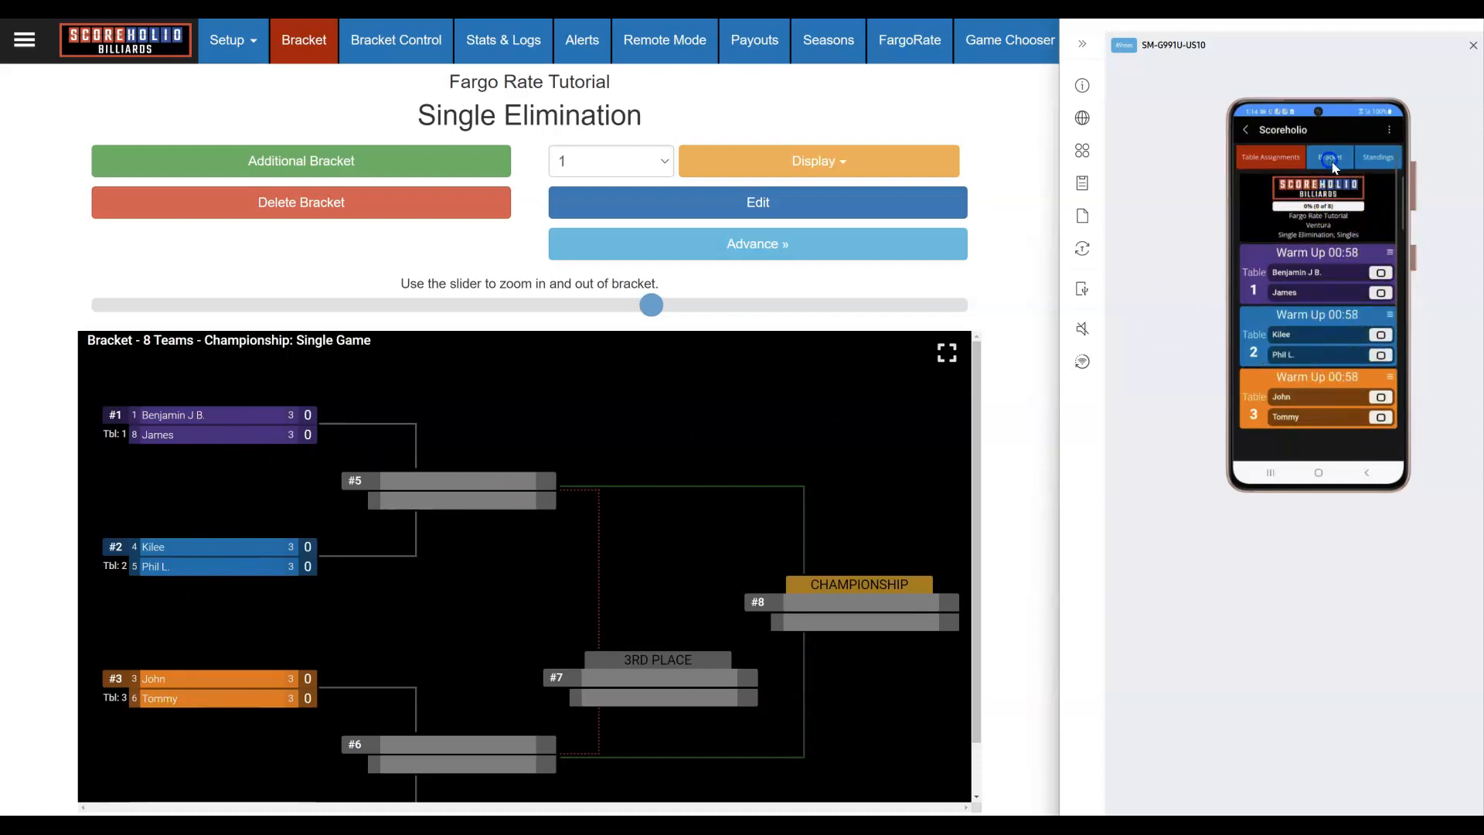
{"action": "left_click", "coordinate": [1330, 159]}
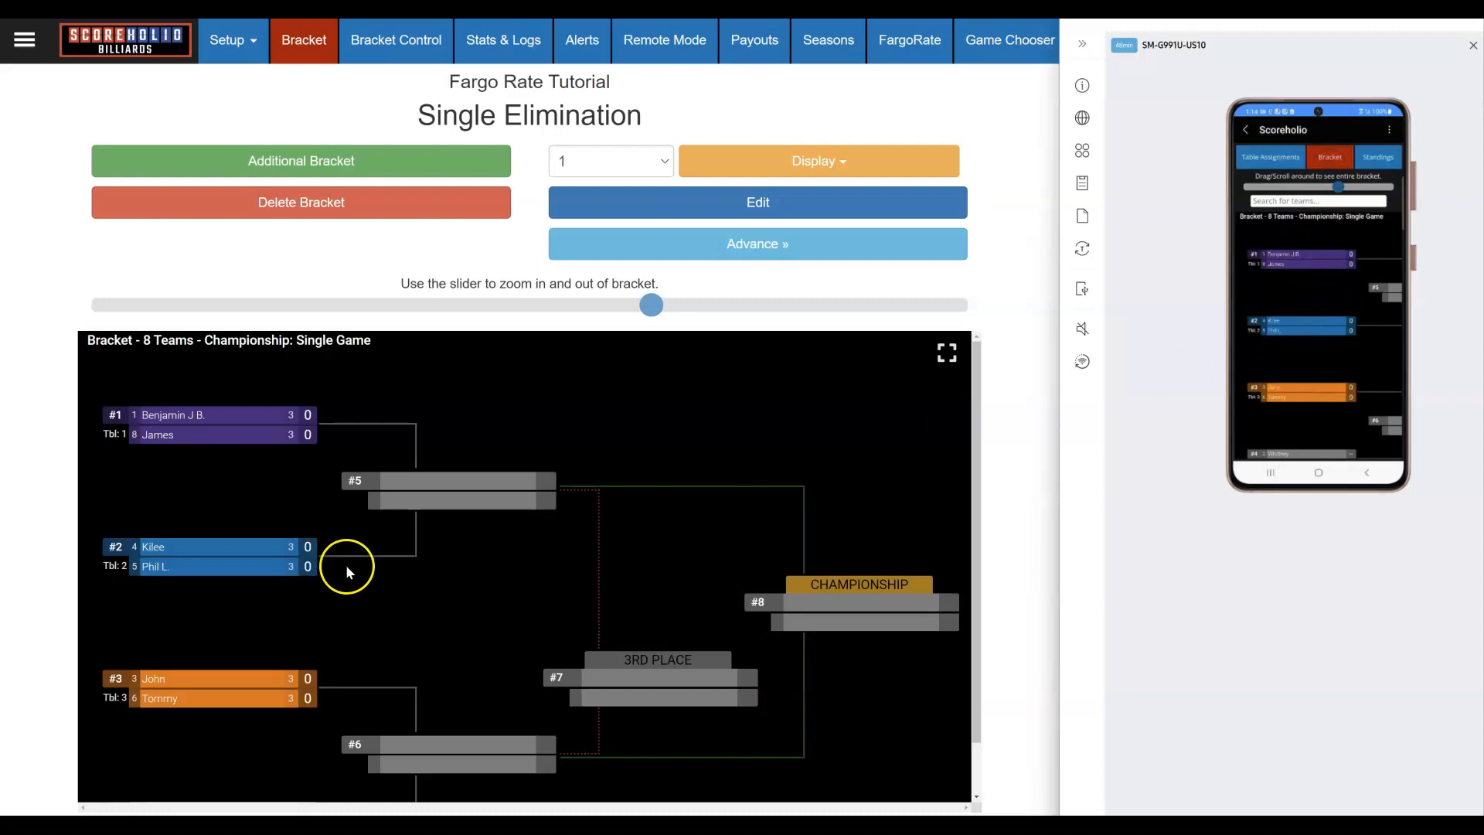
{"action": "left_click", "coordinate": [1362, 165]}
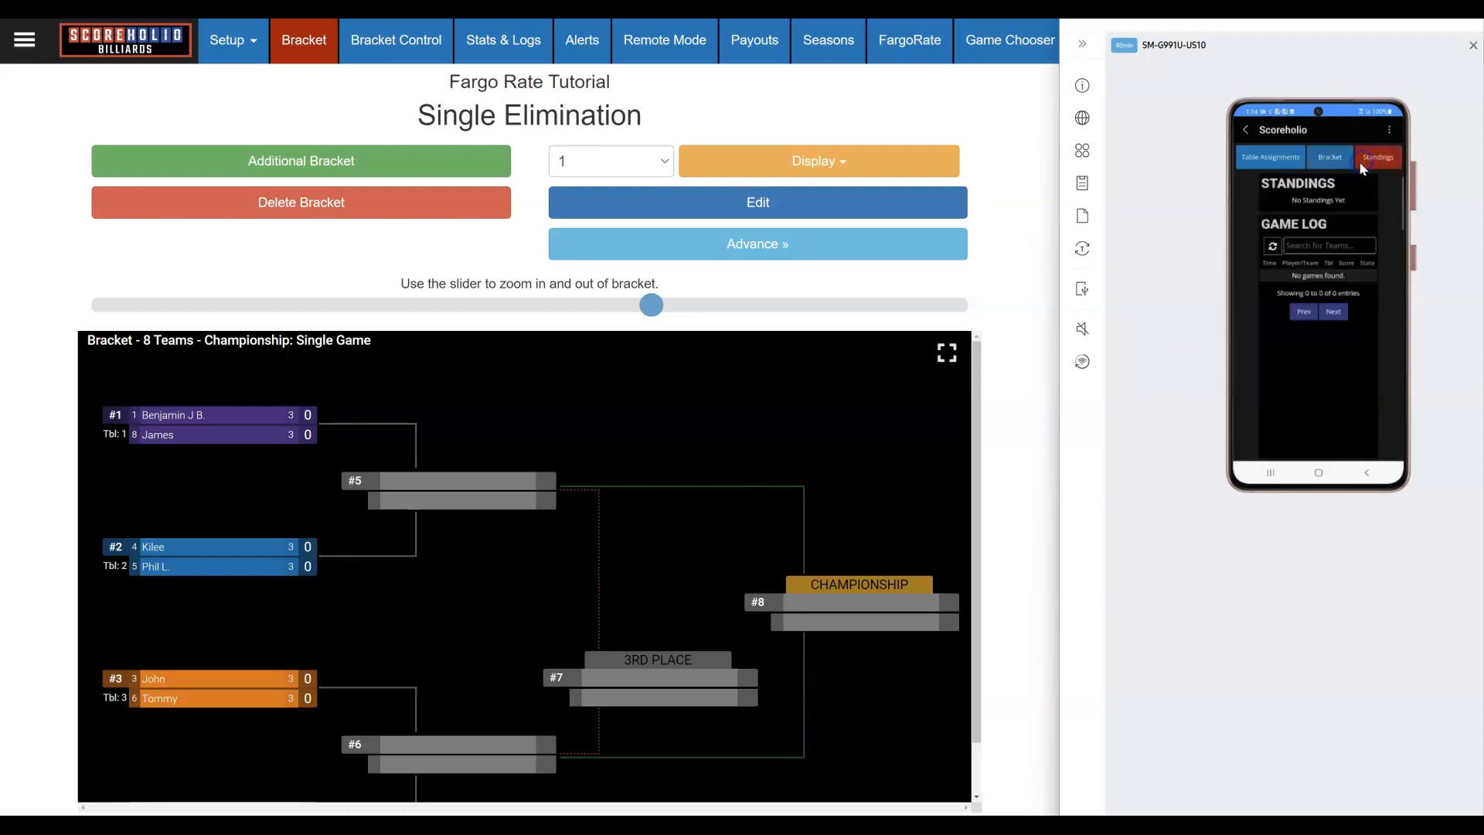
{"action": "left_click", "coordinate": [1269, 164]}
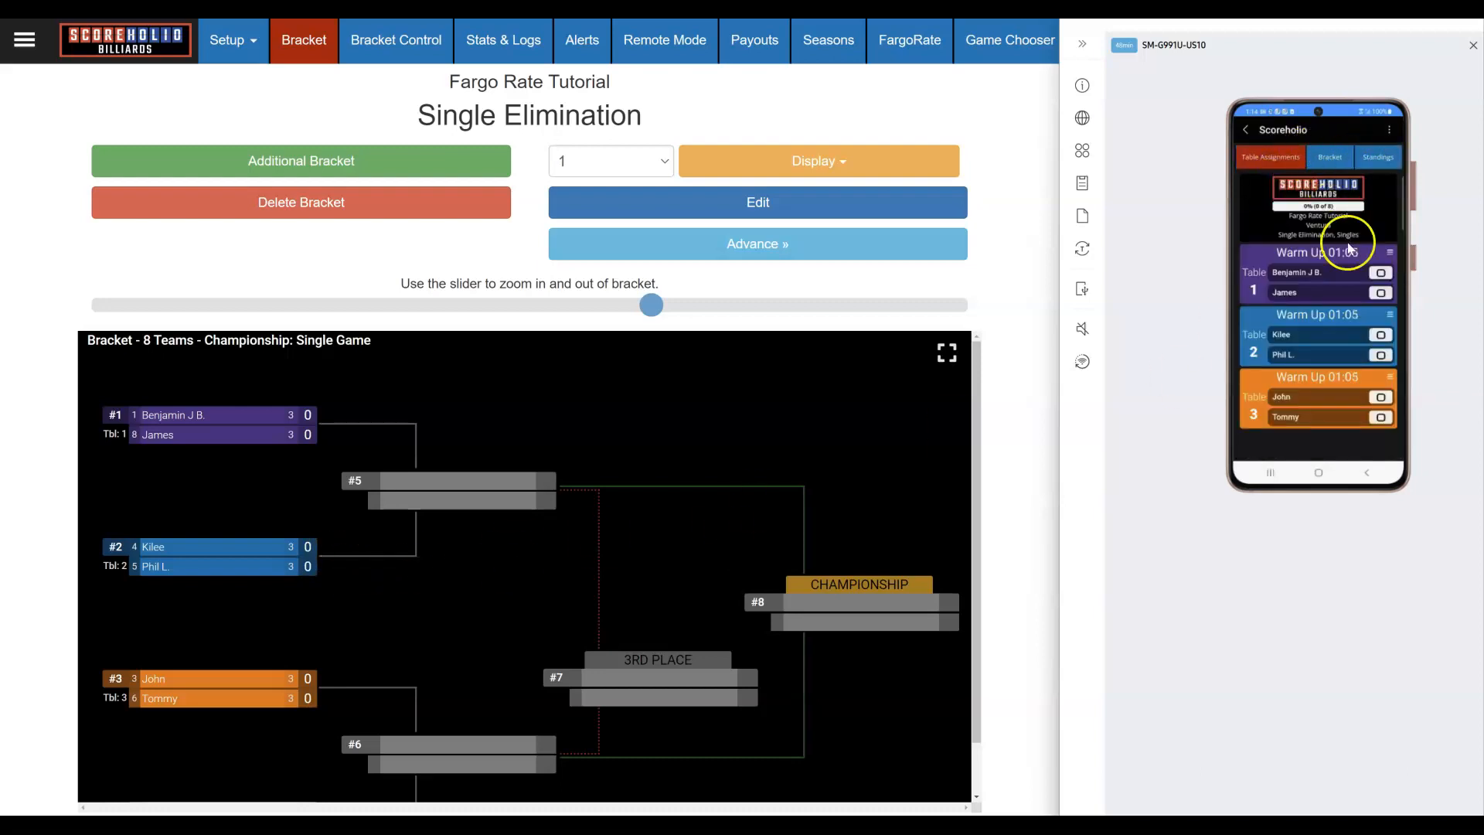
Step: Check the table 1 and table 2 match stats and start live scoring table 1
{"action": "left_click", "coordinate": [1322, 287]}
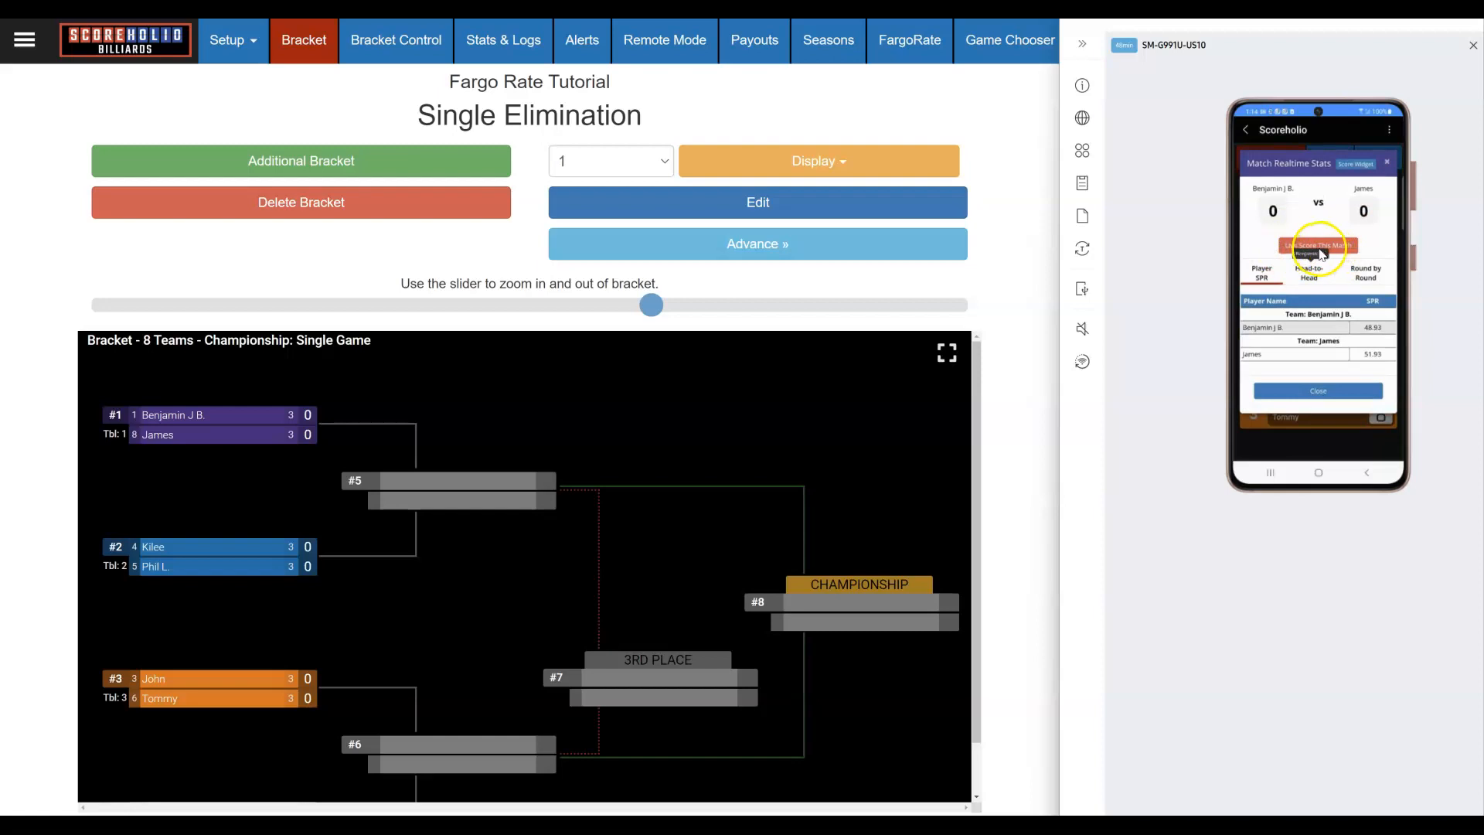
{"action": "left_click", "coordinate": [1388, 164]}
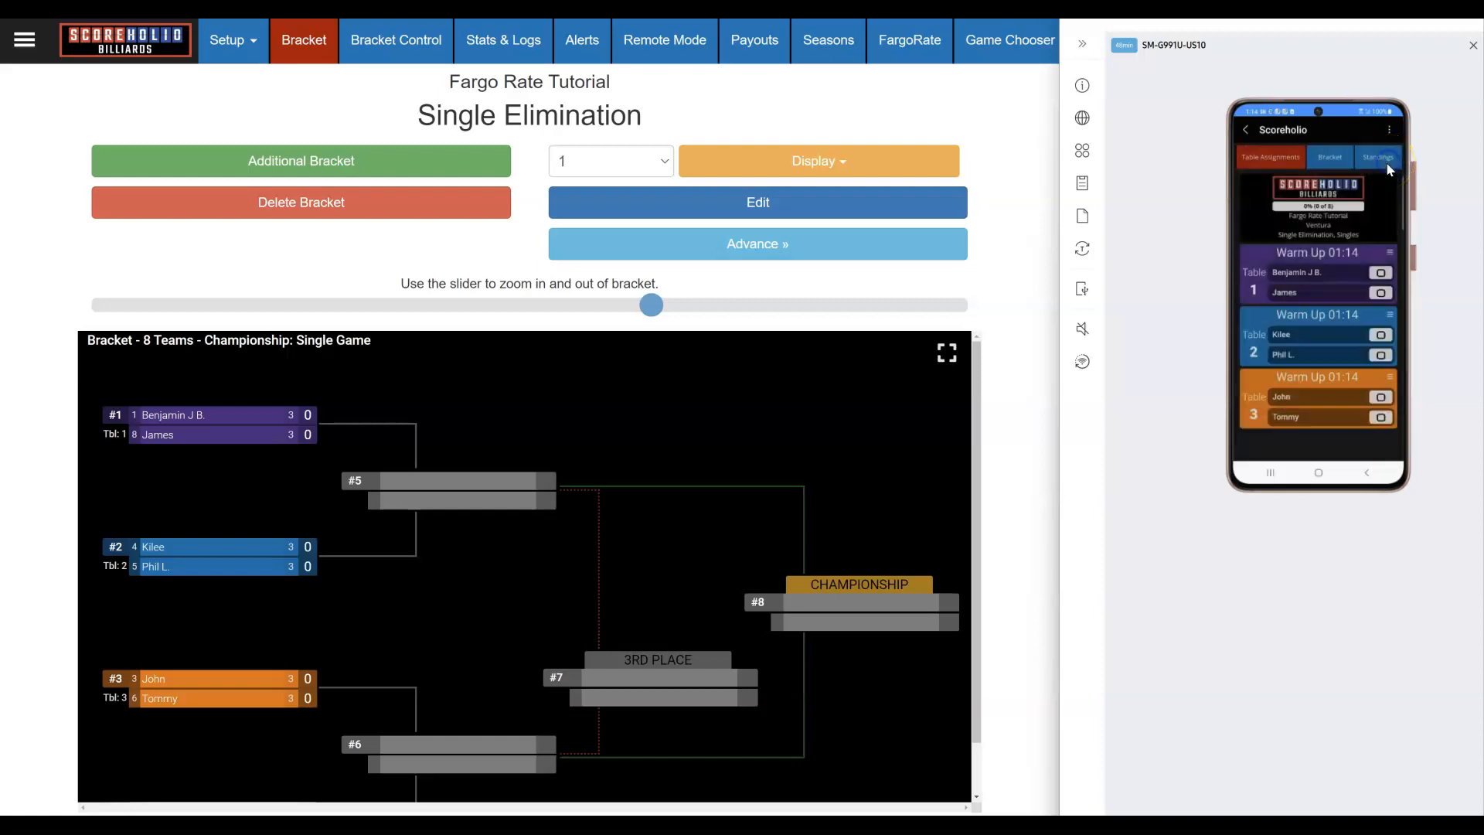
{"action": "left_click", "coordinate": [1306, 338]}
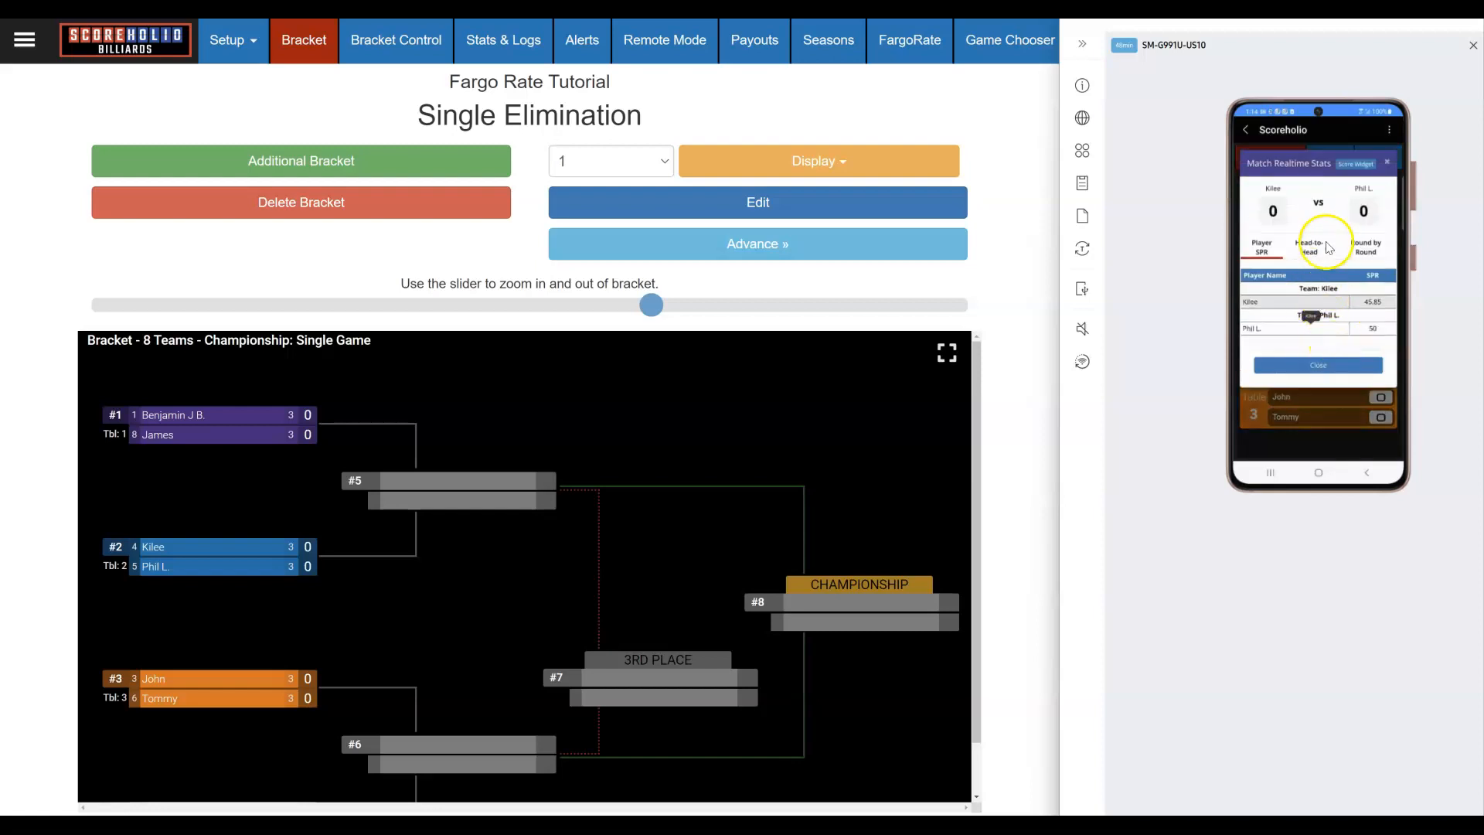
{"action": "left_click", "coordinate": [1389, 164]}
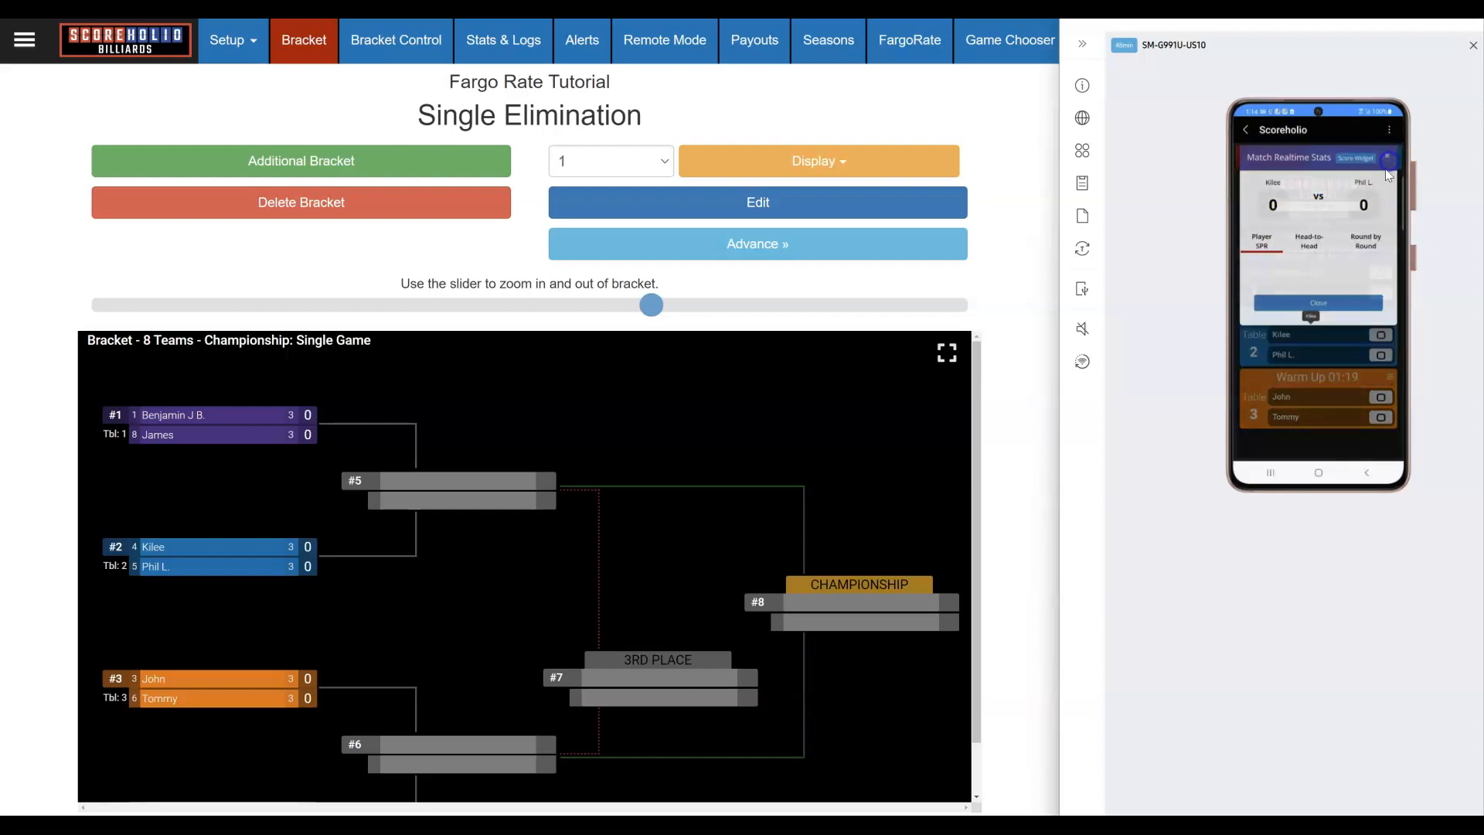
{"action": "left_click", "coordinate": [1296, 278]}
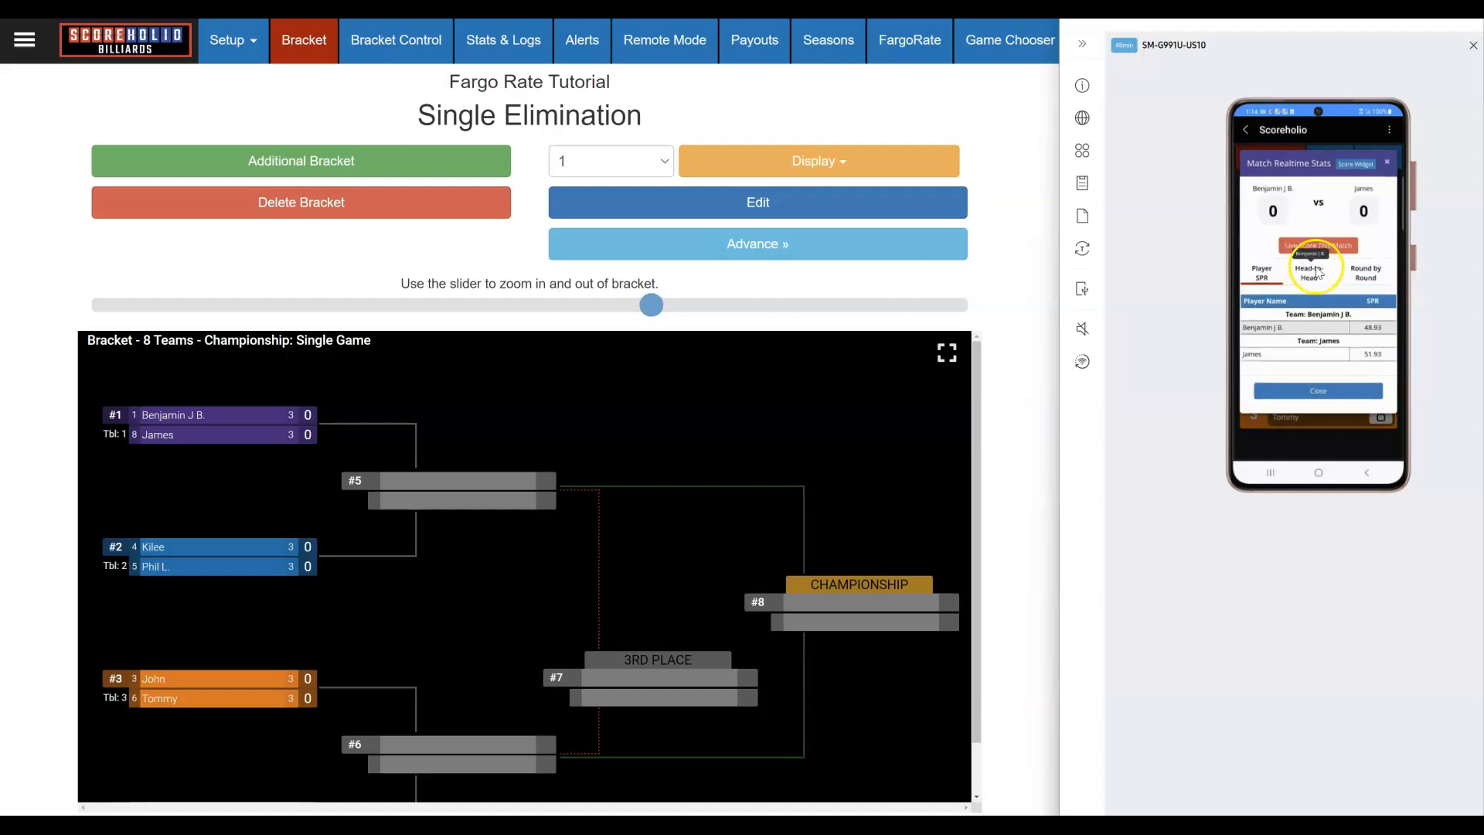
{"action": "left_click", "coordinate": [1336, 246]}
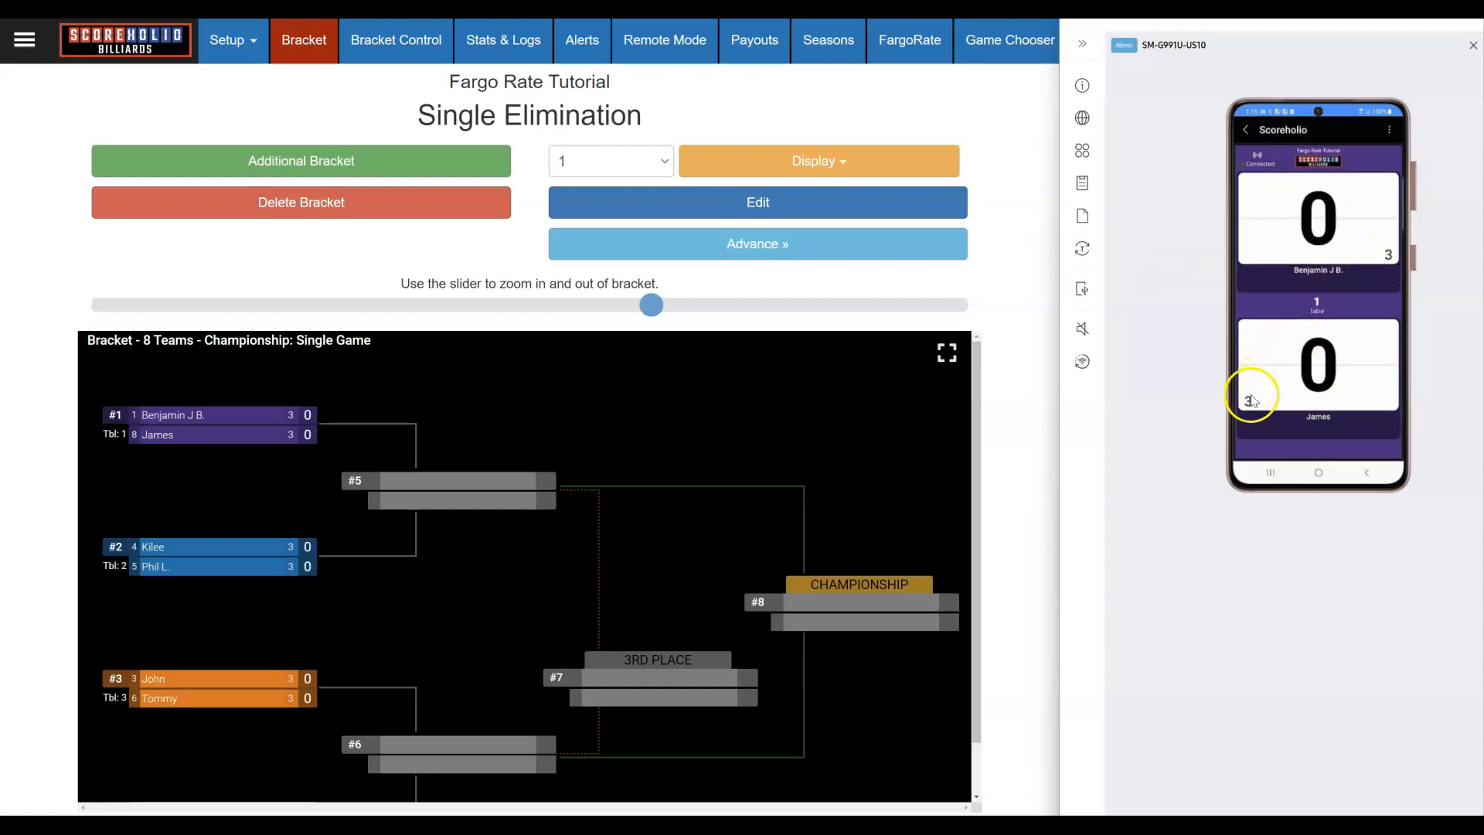
Step: Score the table 1 match to 3–1 on the phone scorer
{"action": "left_click", "coordinate": [1314, 207]}
{"action": "left_click", "coordinate": [1324, 243]}
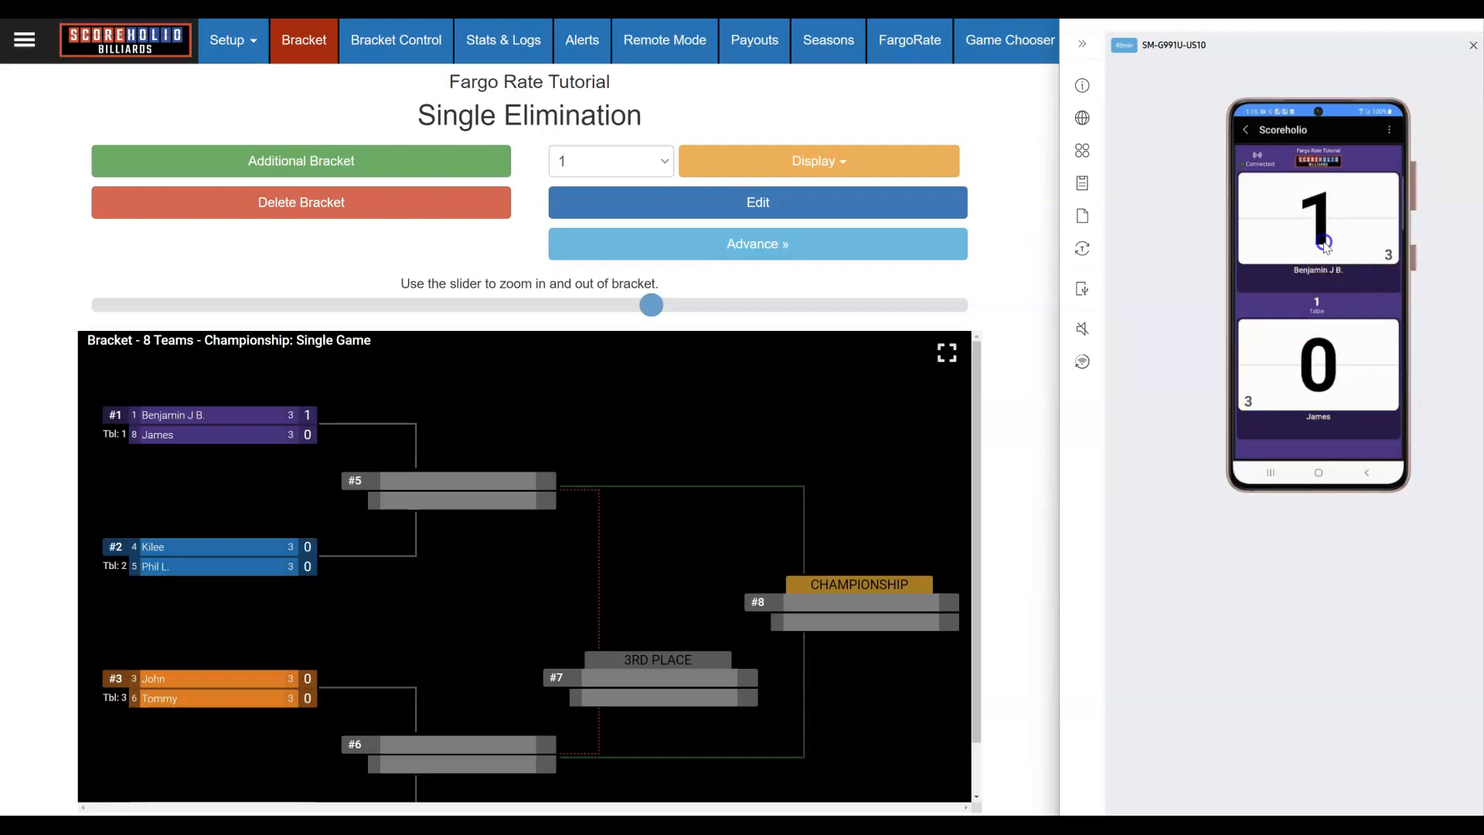
{"action": "left_click", "coordinate": [1326, 204]}
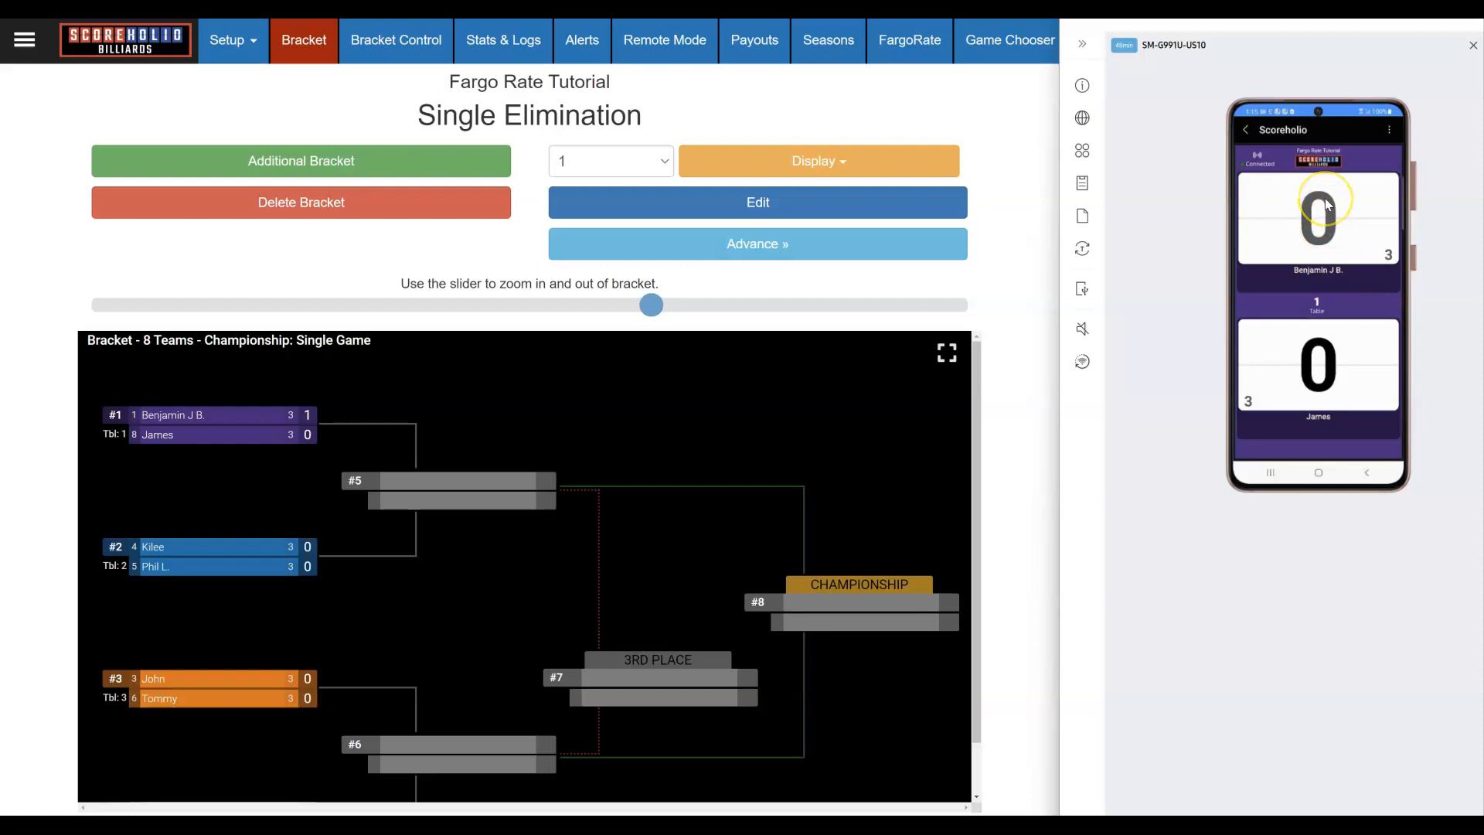
{"action": "left_click", "coordinate": [1325, 204]}
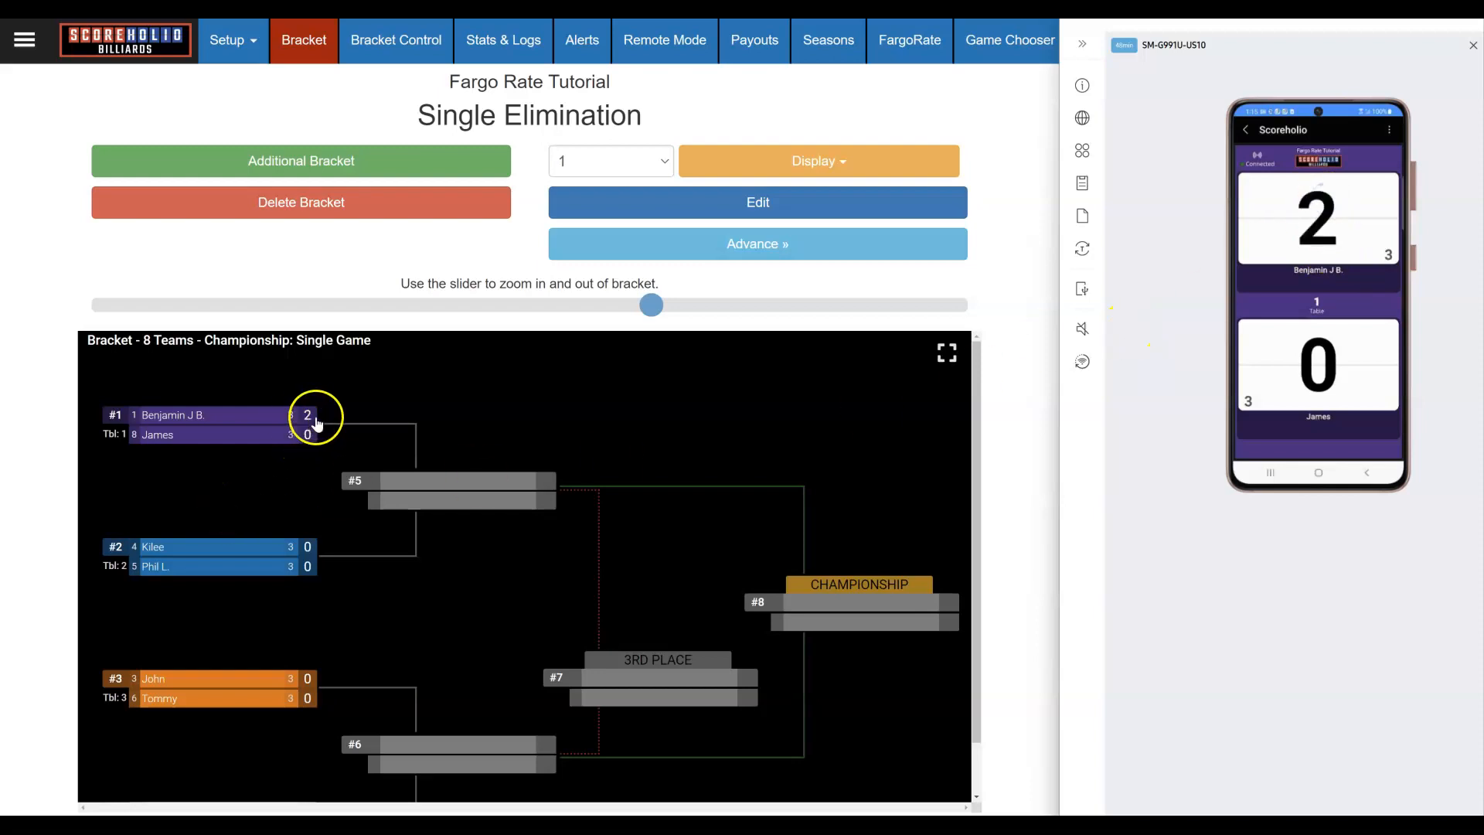
{"action": "left_click", "coordinate": [1289, 368]}
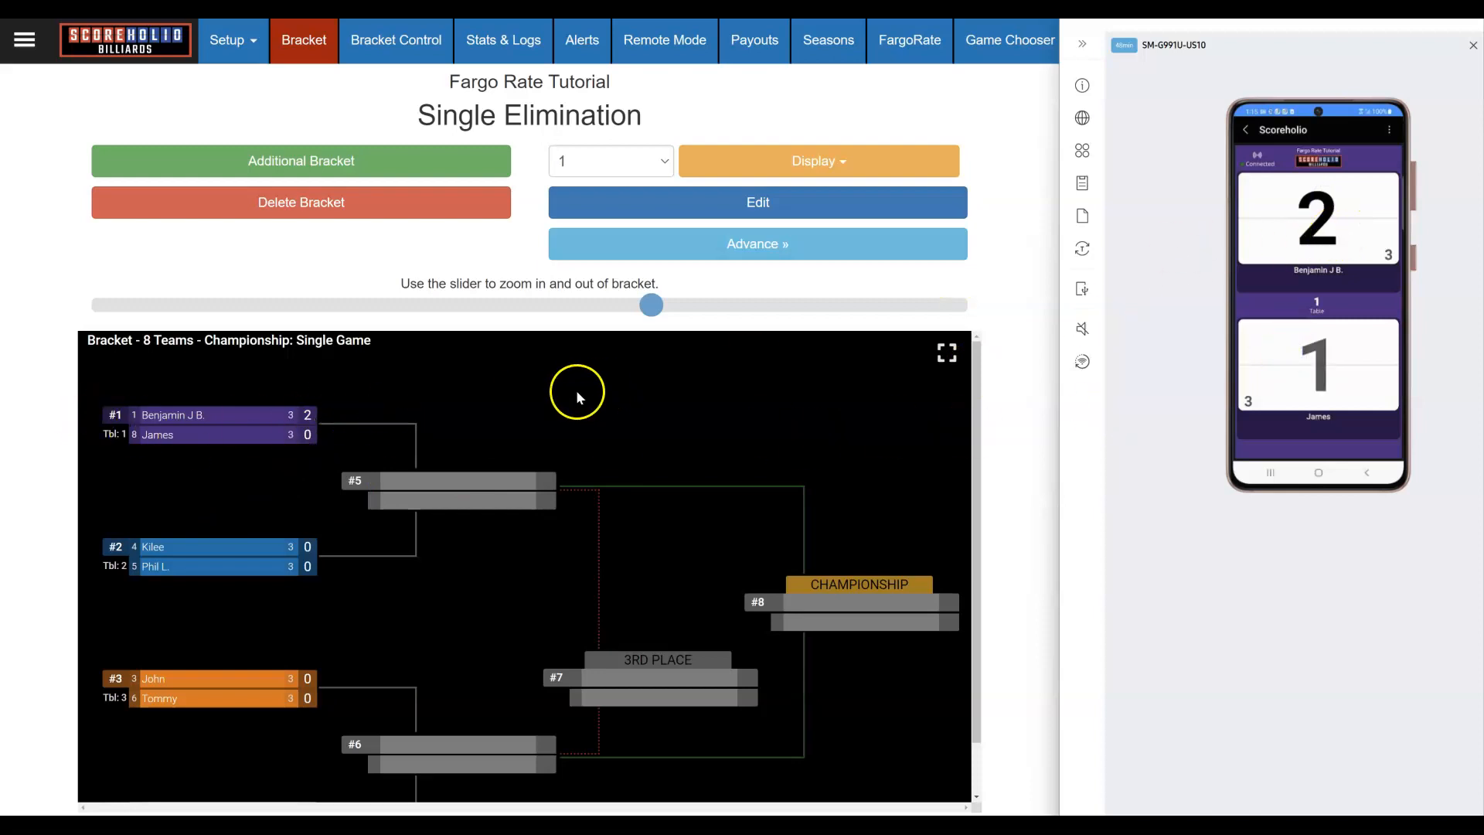
{"action": "left_click", "coordinate": [1326, 206]}
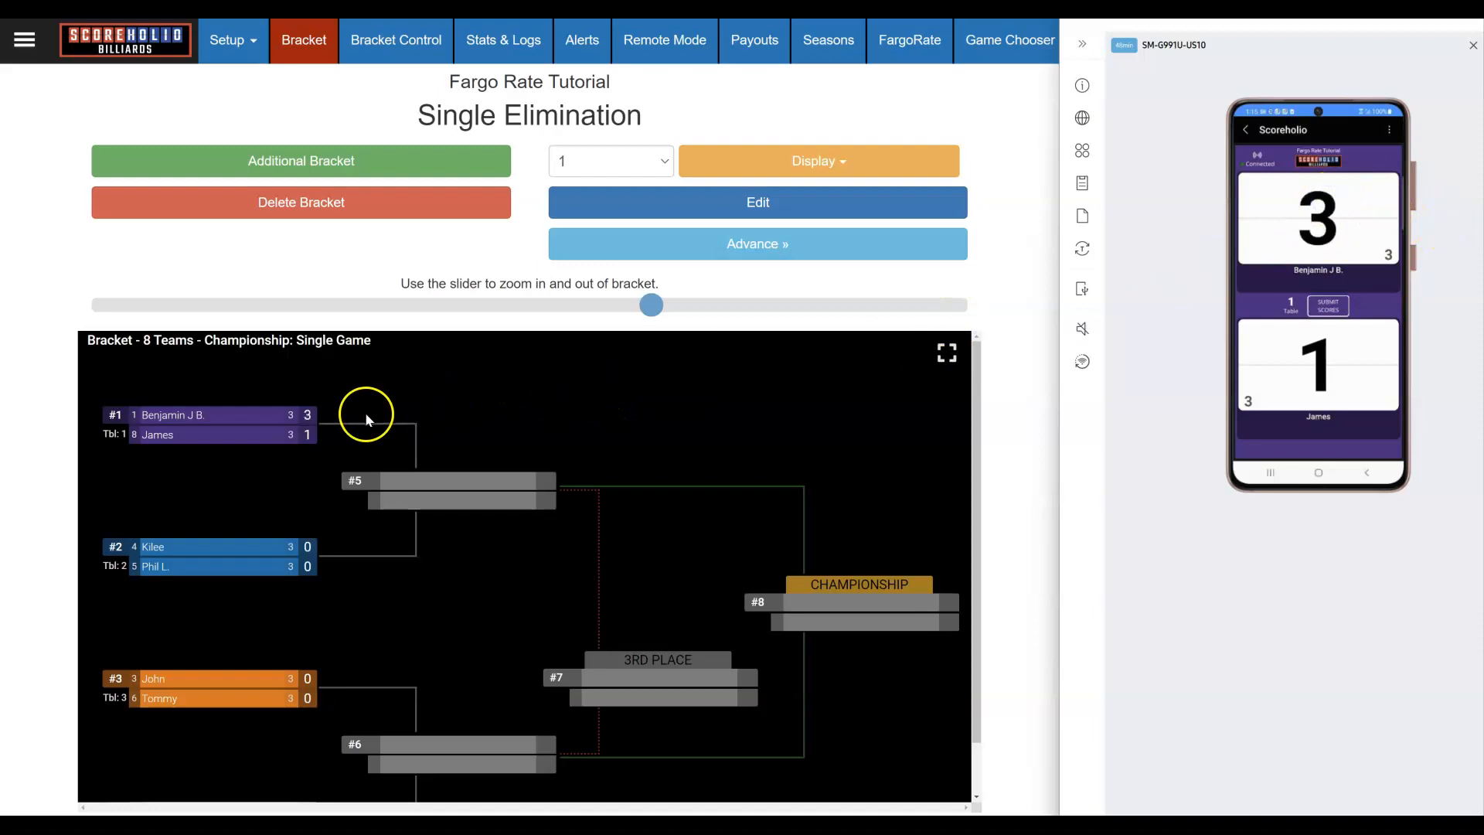
Step: Submit the 3–1 table 1 result and leave the match submitted screen
{"action": "left_click", "coordinate": [1327, 306]}
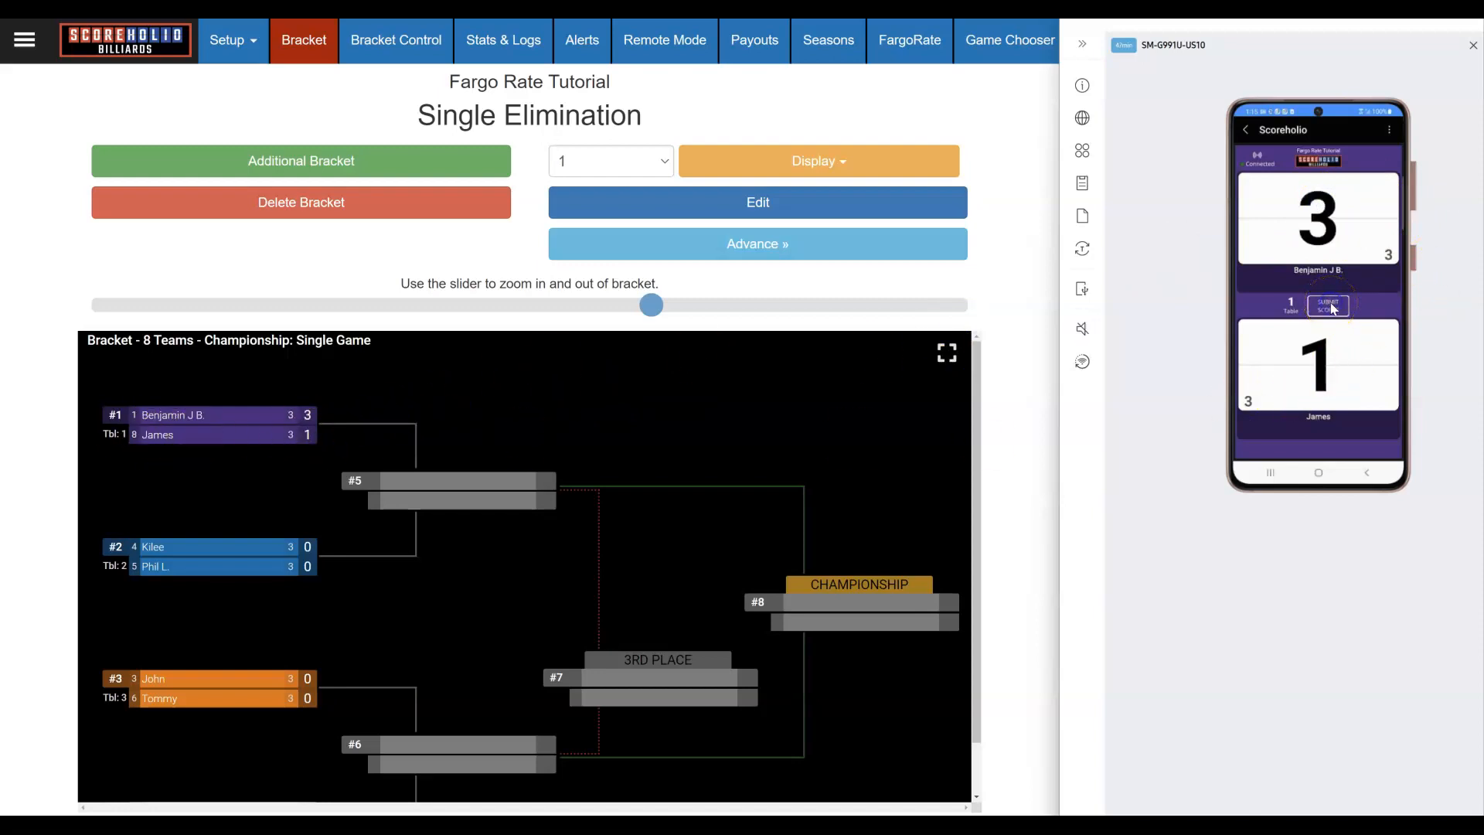
{"action": "left_click", "coordinate": [1332, 309]}
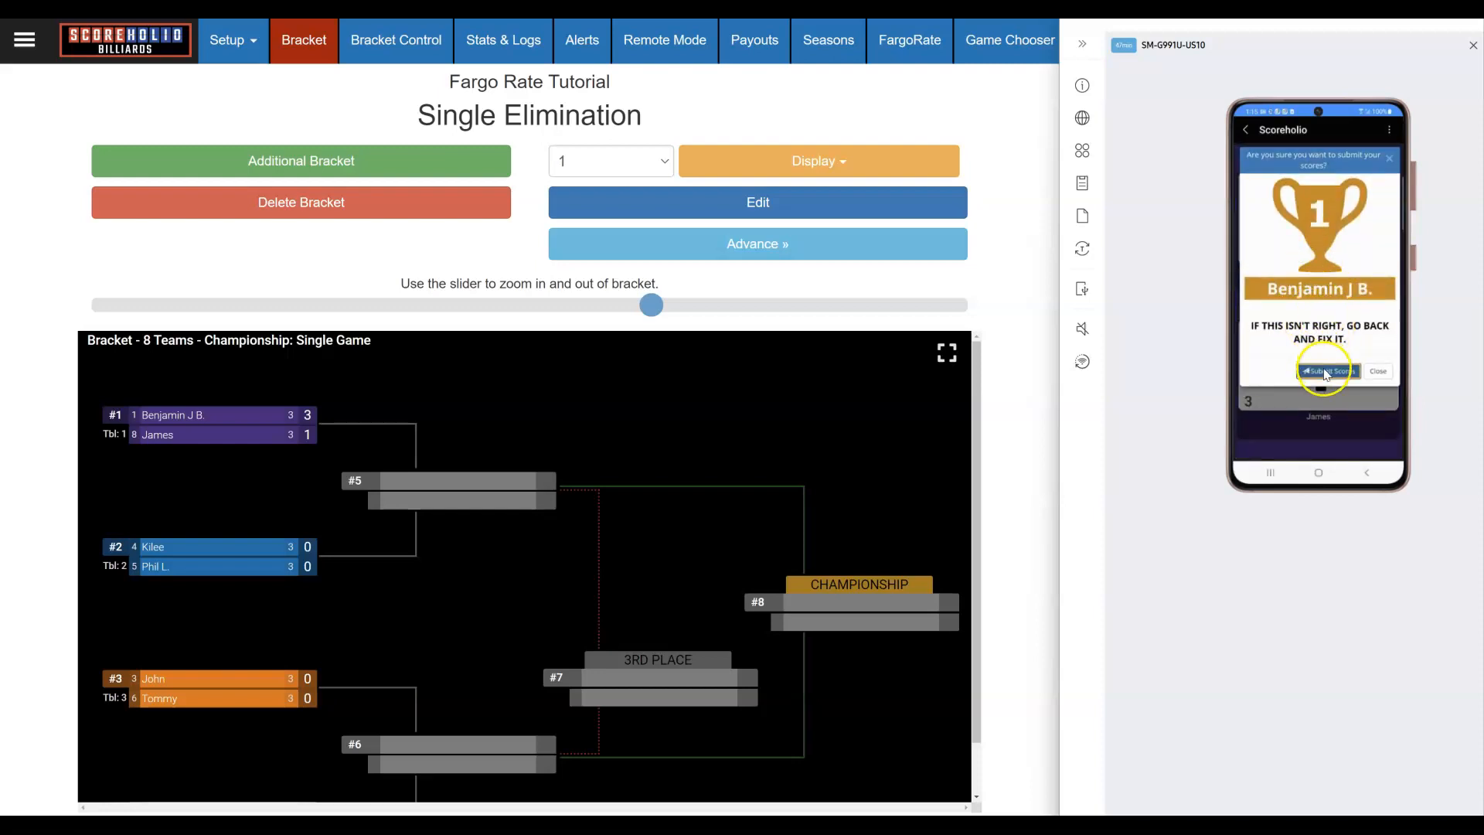
{"action": "left_click", "coordinate": [1325, 372]}
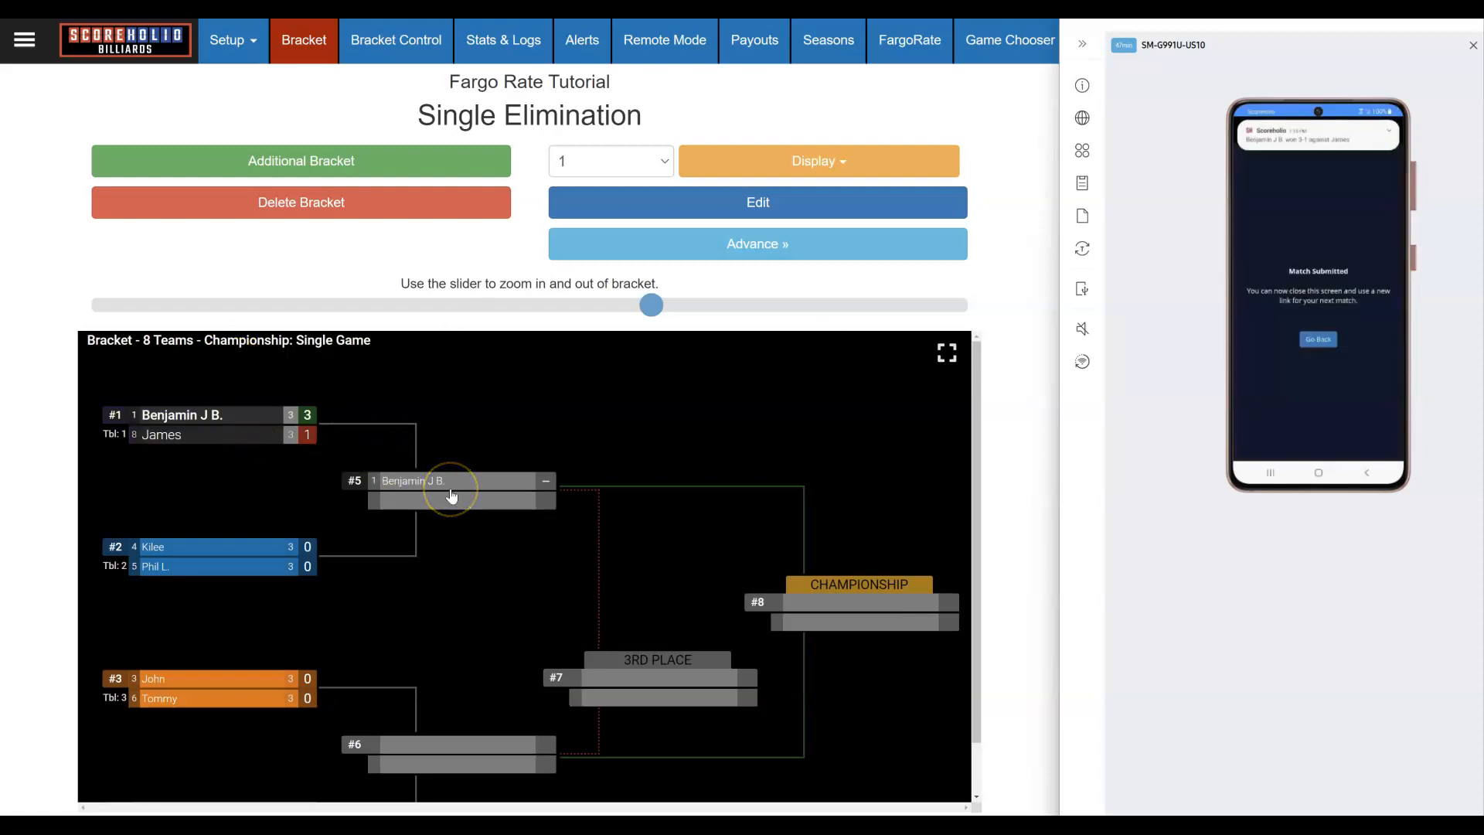
{"action": "left_click", "coordinate": [1318, 342]}
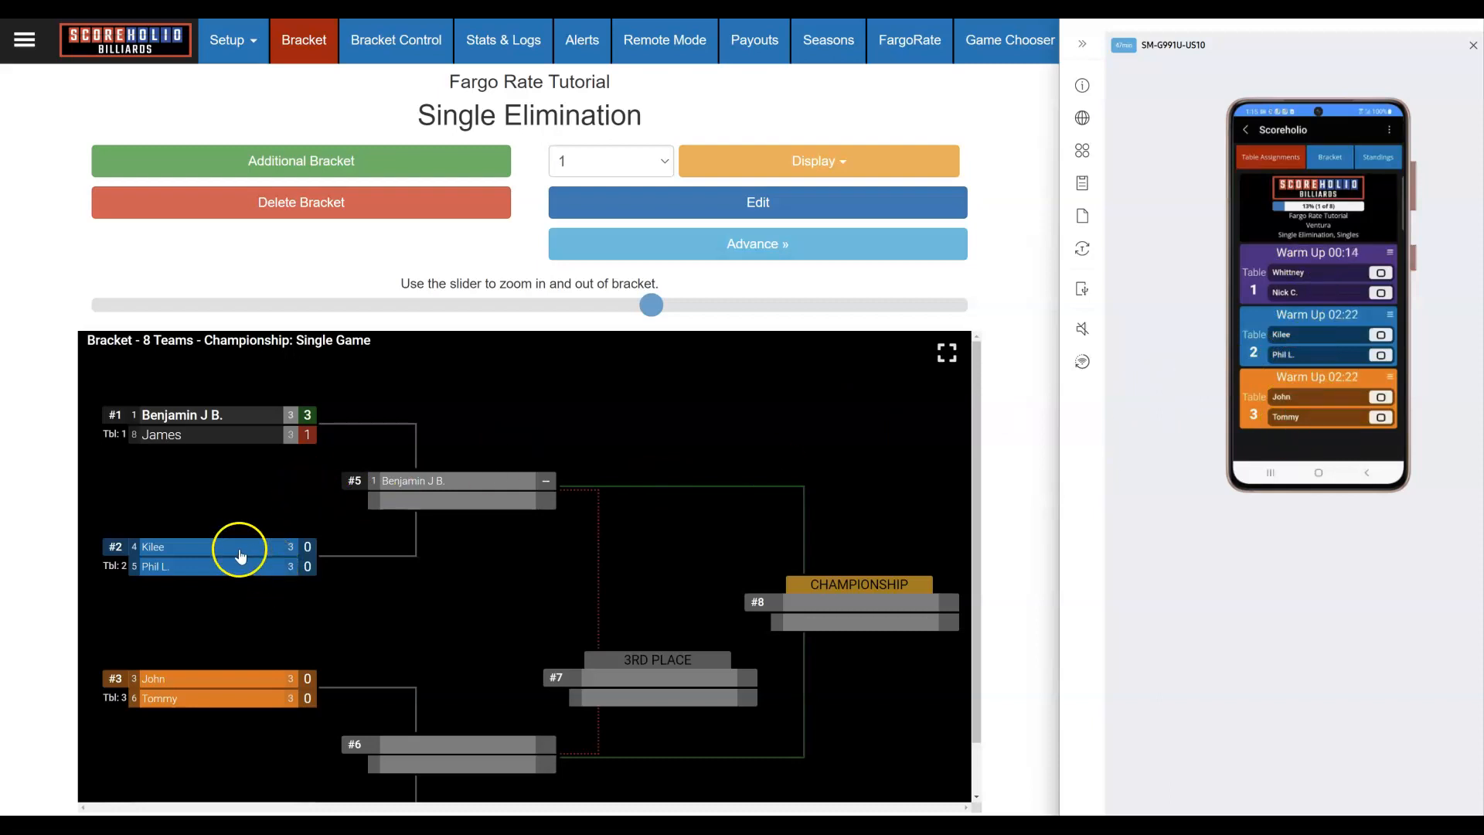
Step: Enter match #2 scores of Team 1 2 and Team 2 3 and submit the match
{"action": "left_click", "coordinate": [240, 551]}
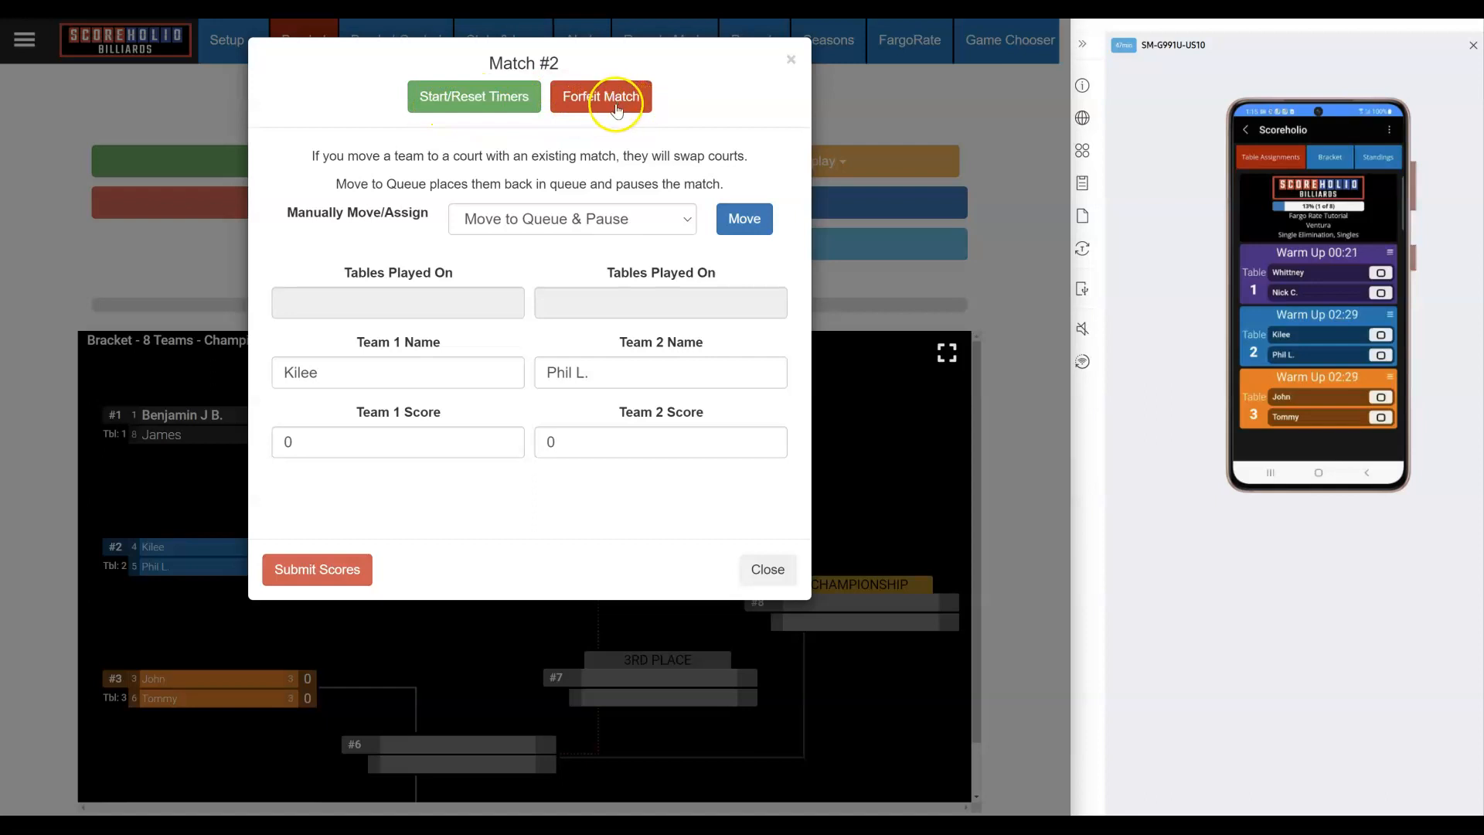
{"action": "left_click", "coordinate": [591, 106]}
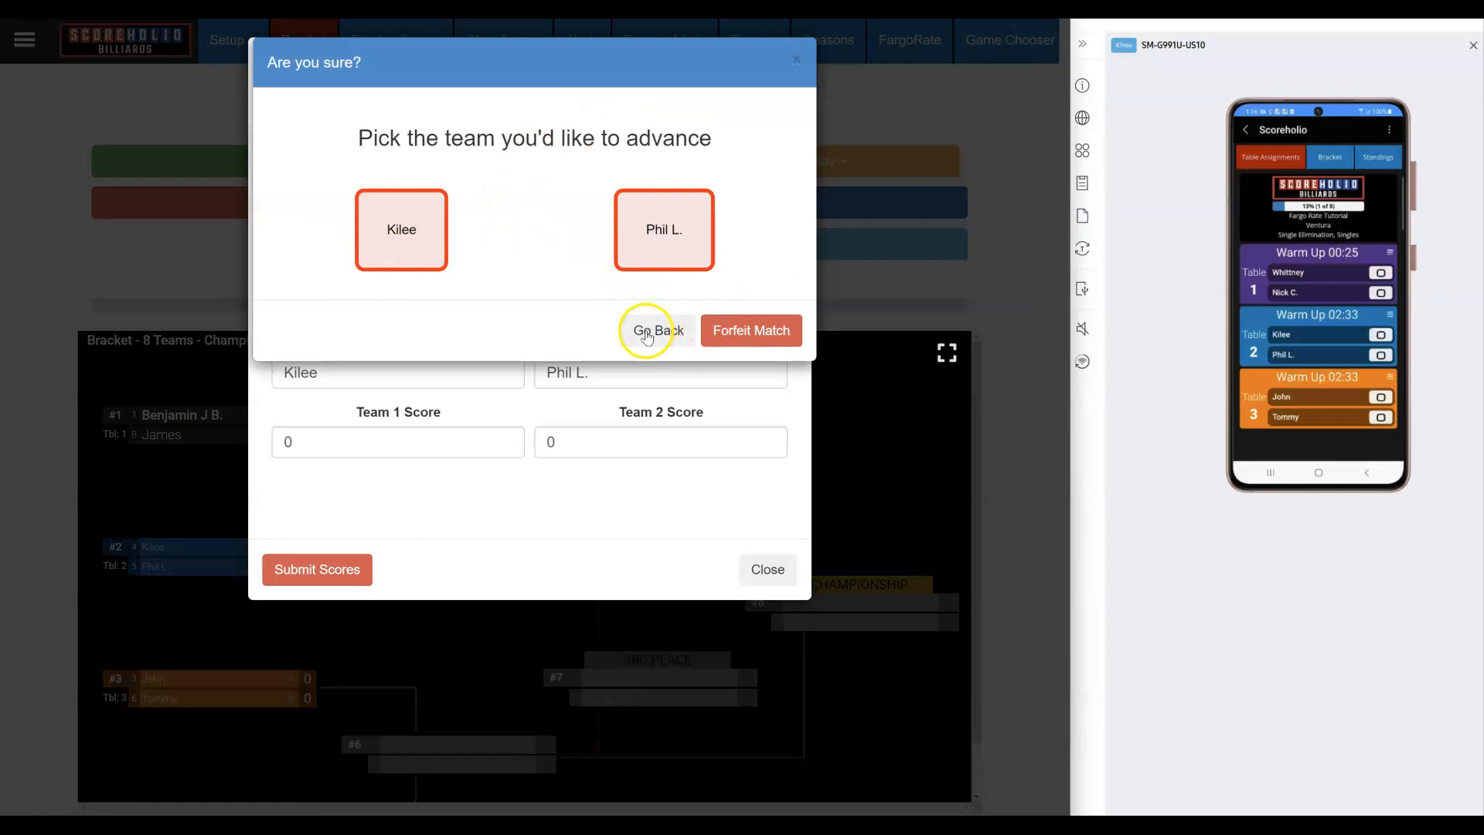
{"action": "left_click", "coordinate": [645, 331]}
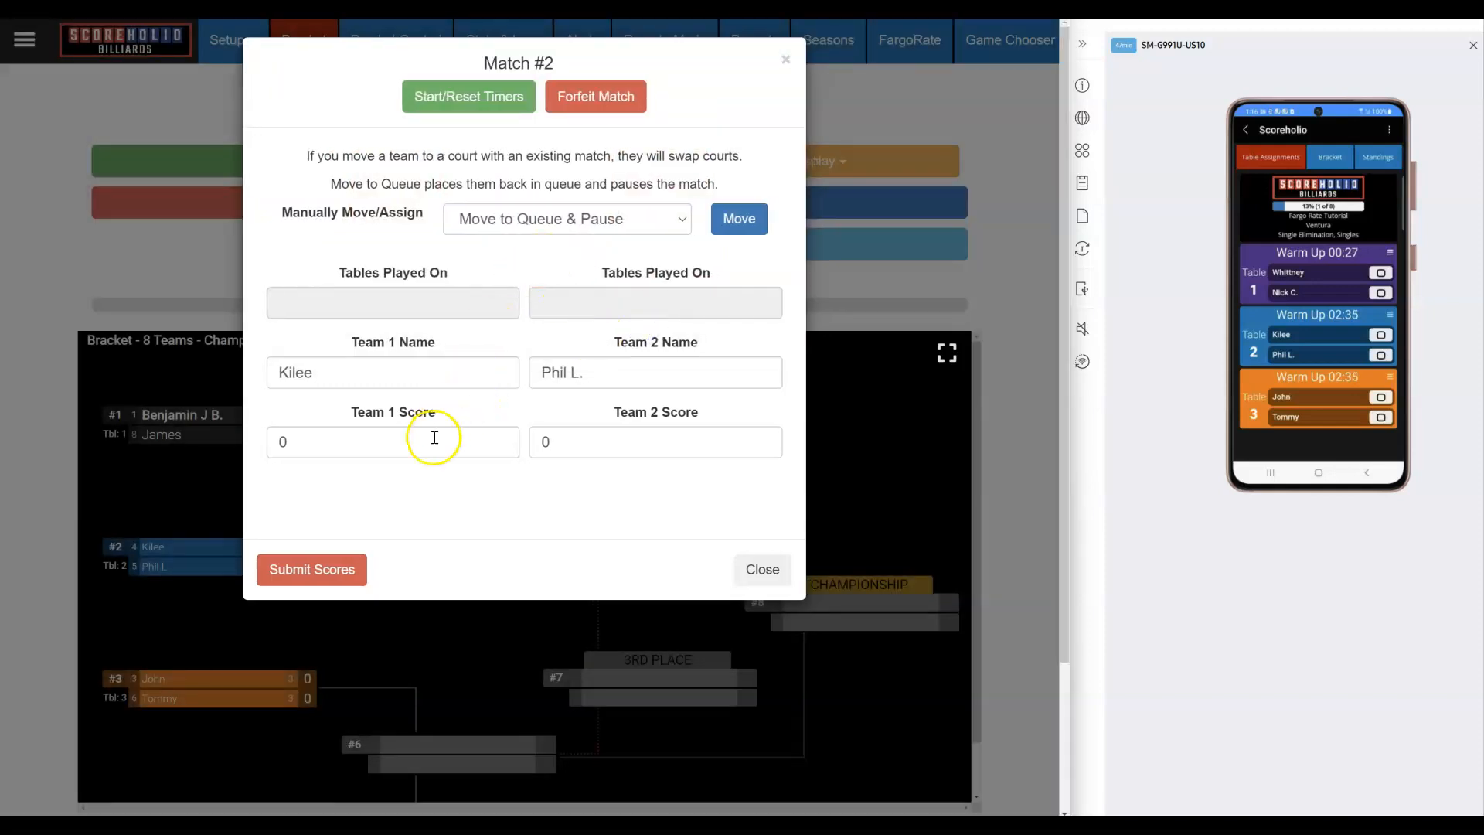
{"action": "double_click", "coordinate": [541, 442]}
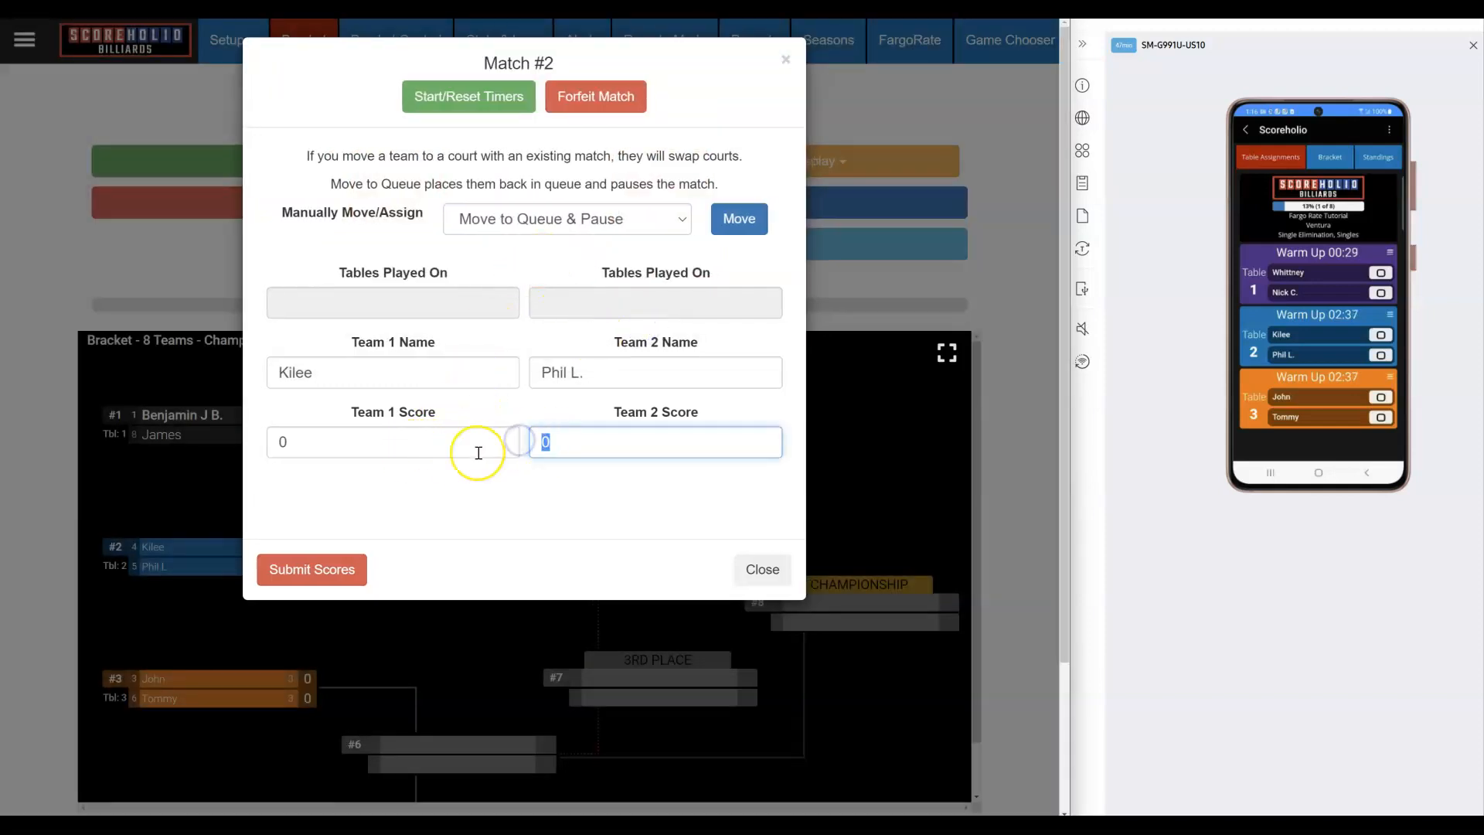
{"action": "left_click", "coordinate": [321, 443]}
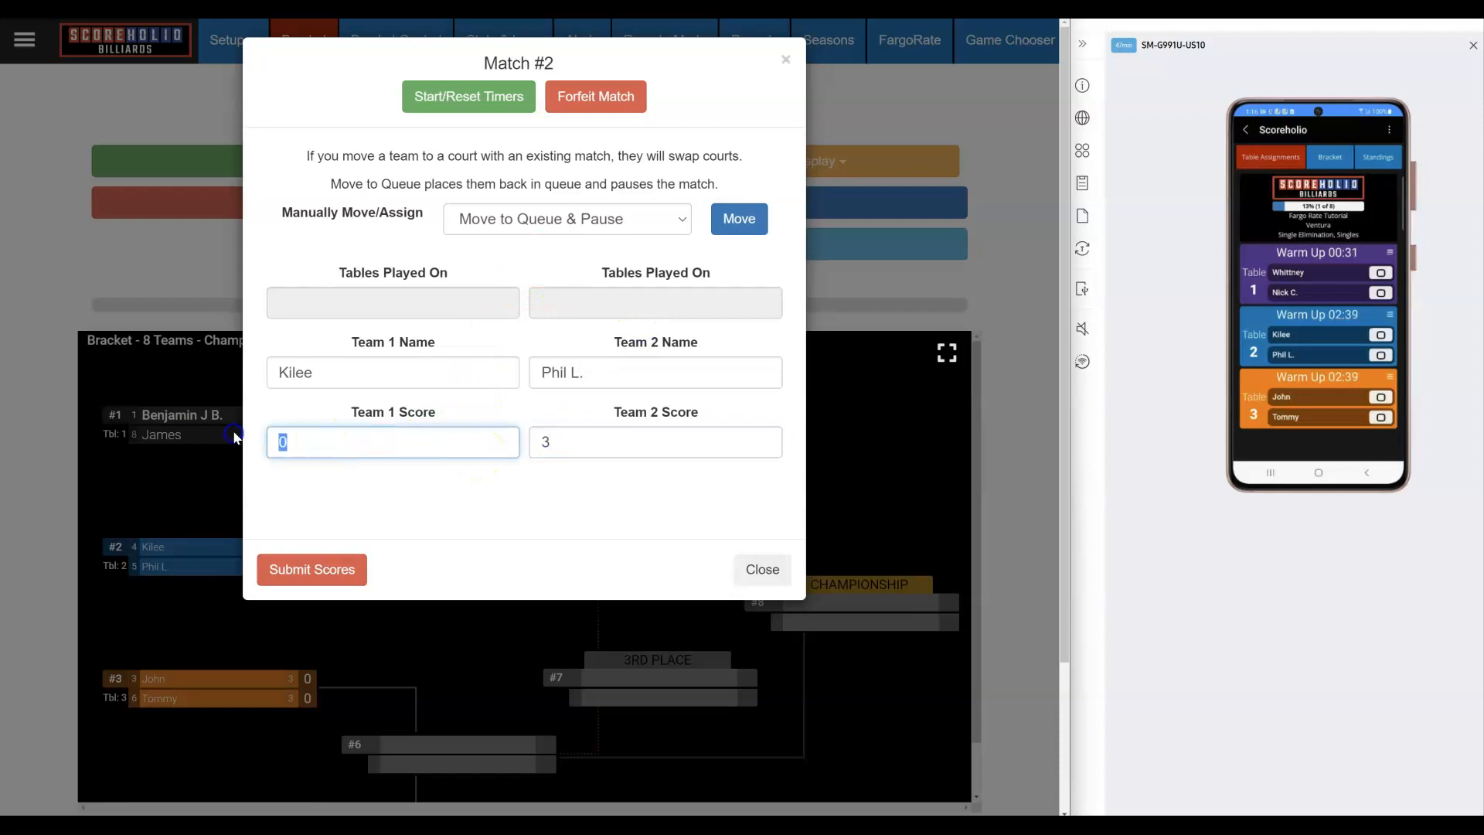
{"action": "left_click", "coordinate": [313, 568]}
{"action": "left_click", "coordinate": [637, 349]}
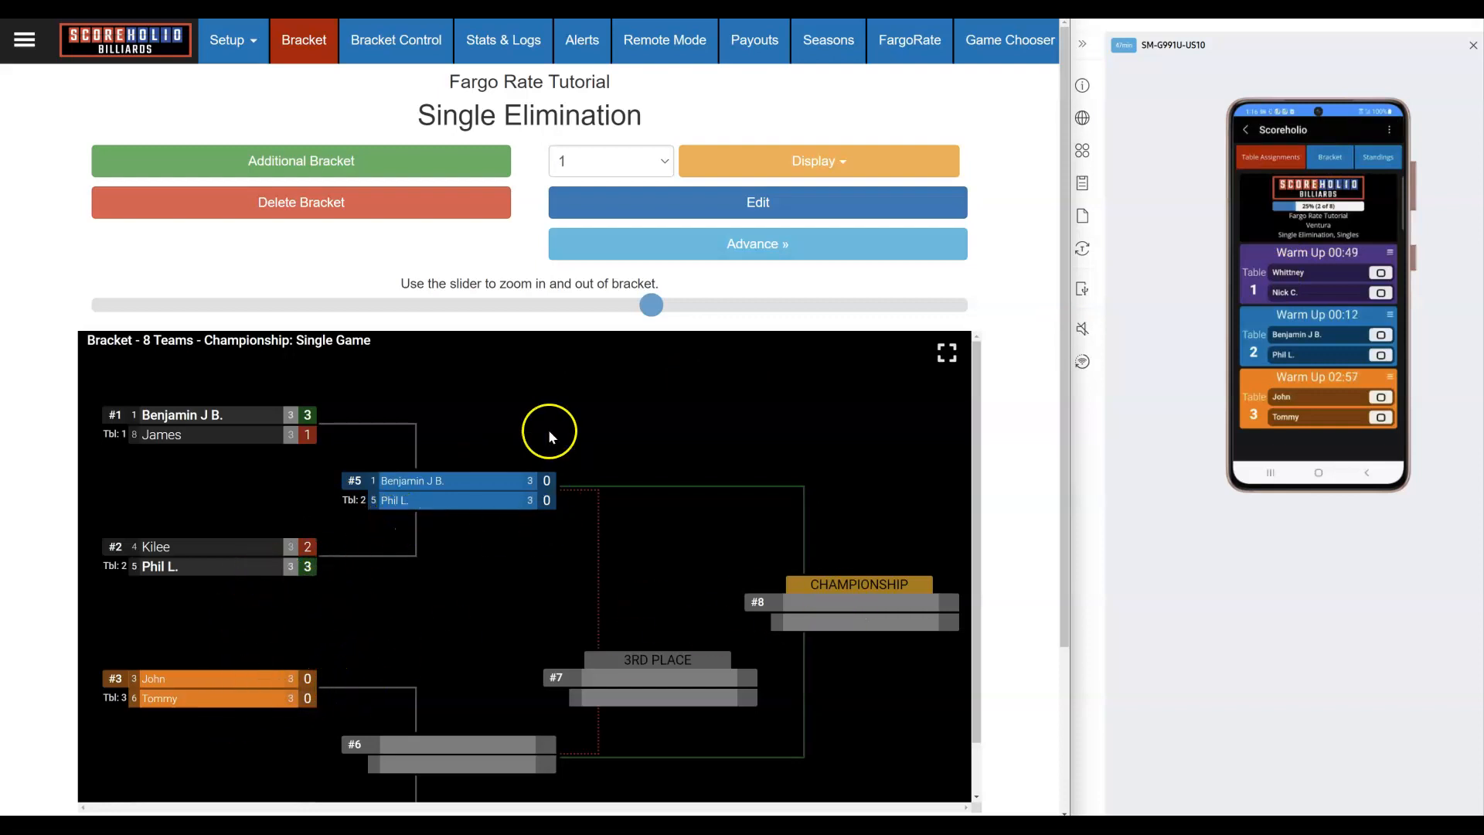
Step: Reset the recorded match #2 result
{"action": "left_click", "coordinate": [256, 561]}
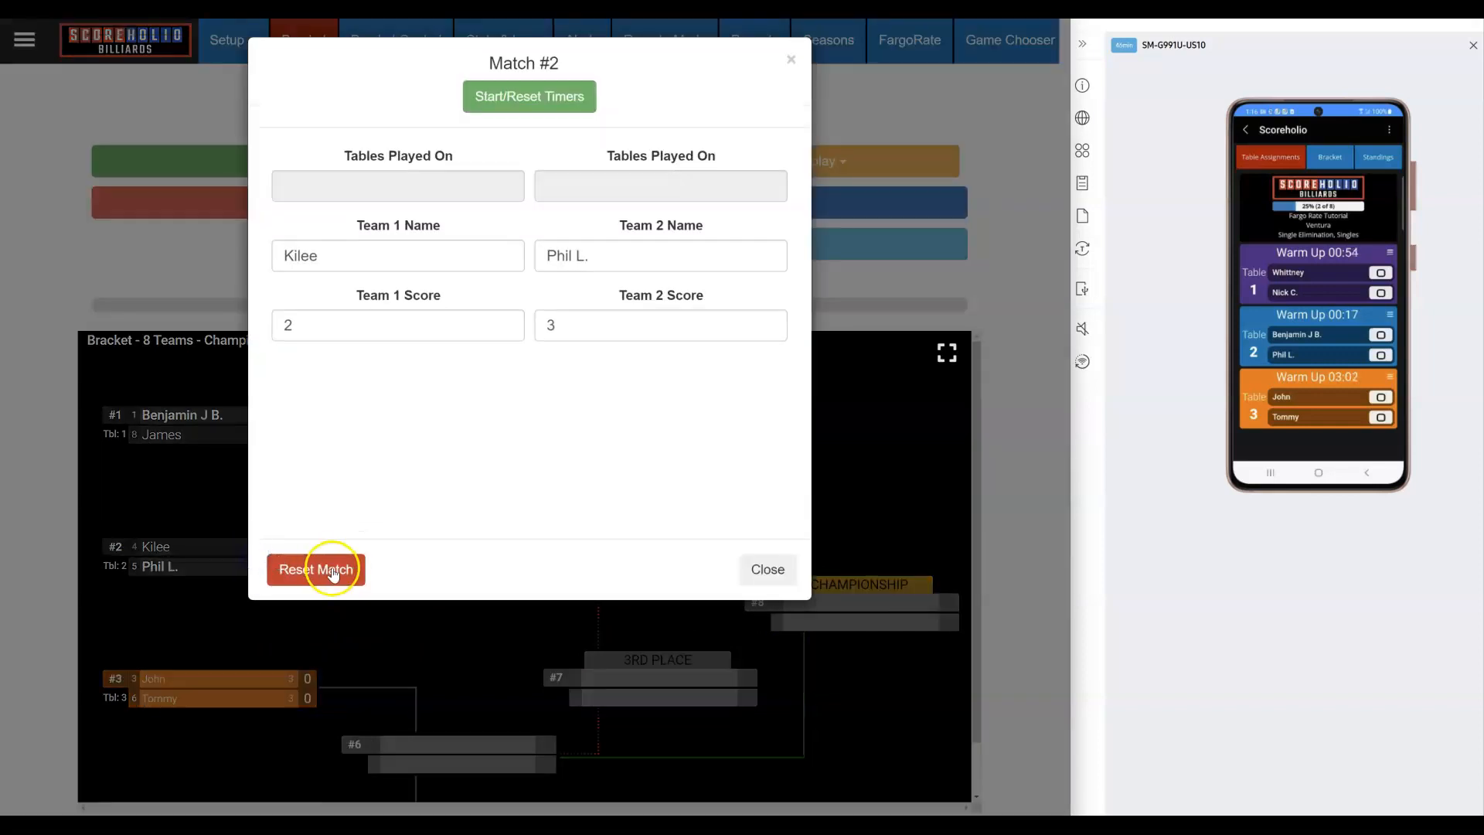
{"action": "left_click", "coordinate": [319, 569]}
{"action": "left_click", "coordinate": [630, 393]}
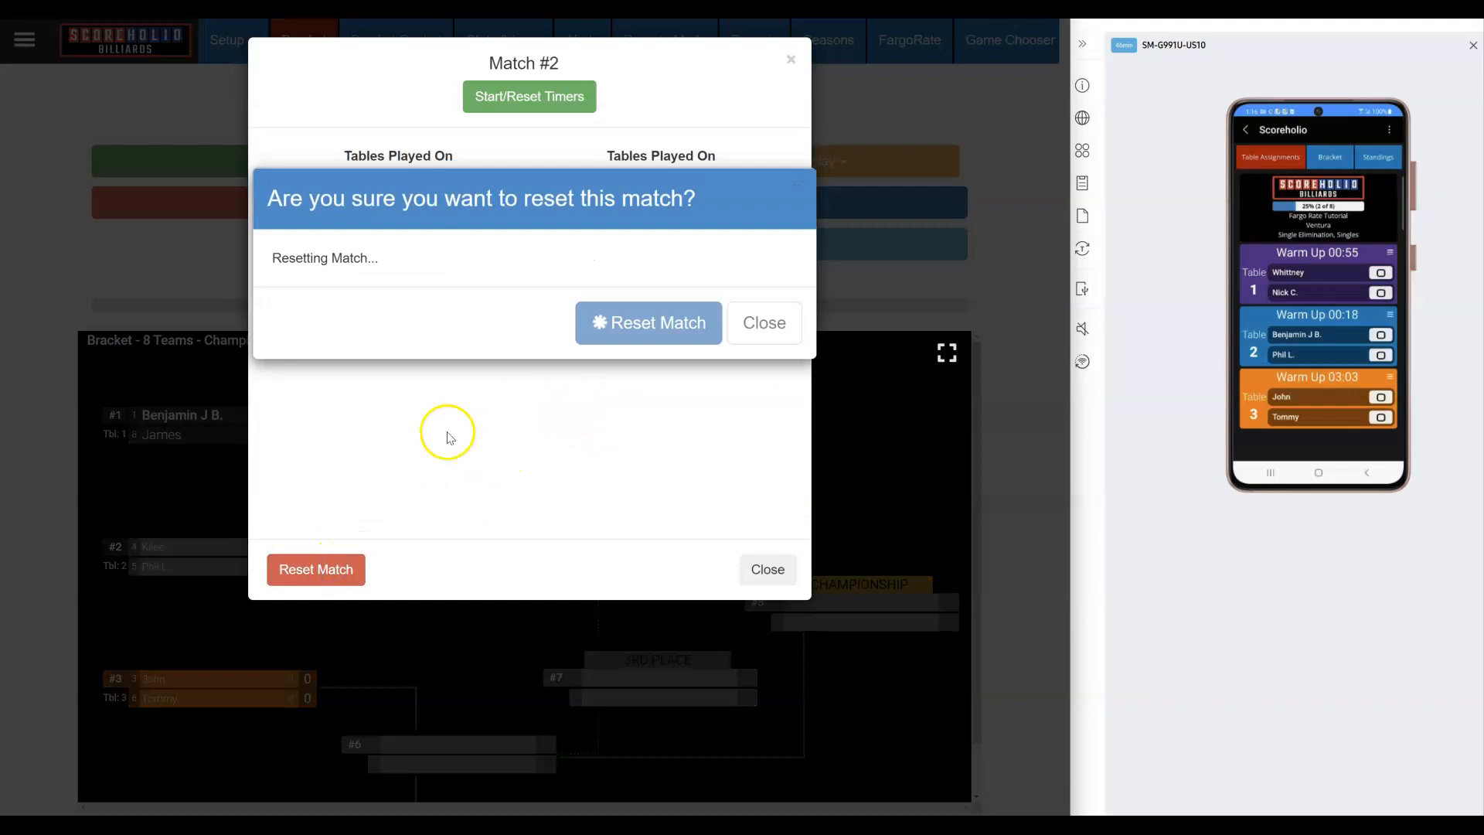
Step: Re-enter match #2 as Team 1 3, Team 2 2 and submit it
{"action": "left_click", "coordinate": [278, 549]}
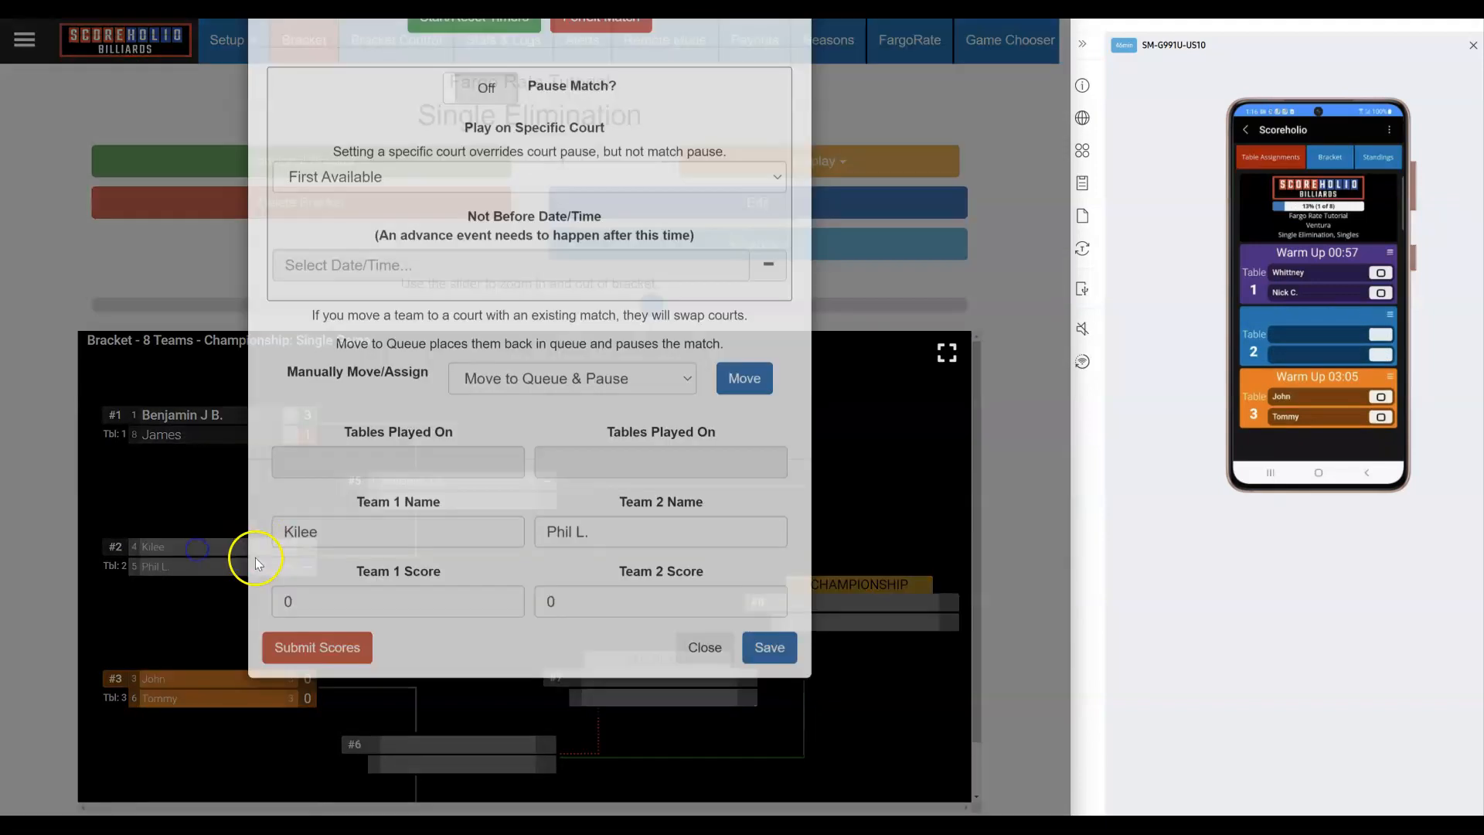
{"action": "left_click", "coordinate": [317, 678]}
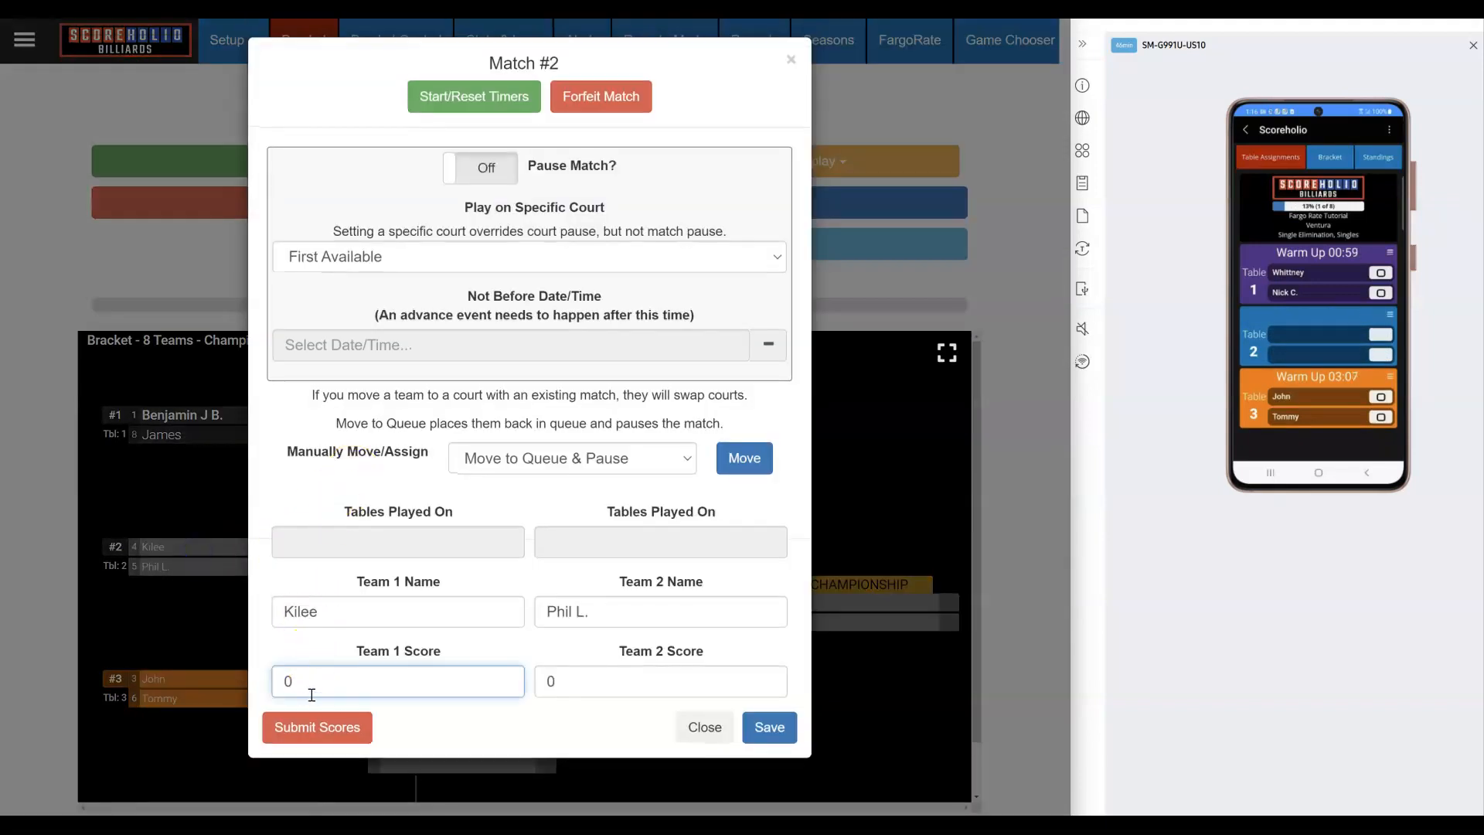
{"action": "left_click", "coordinate": [594, 680]}
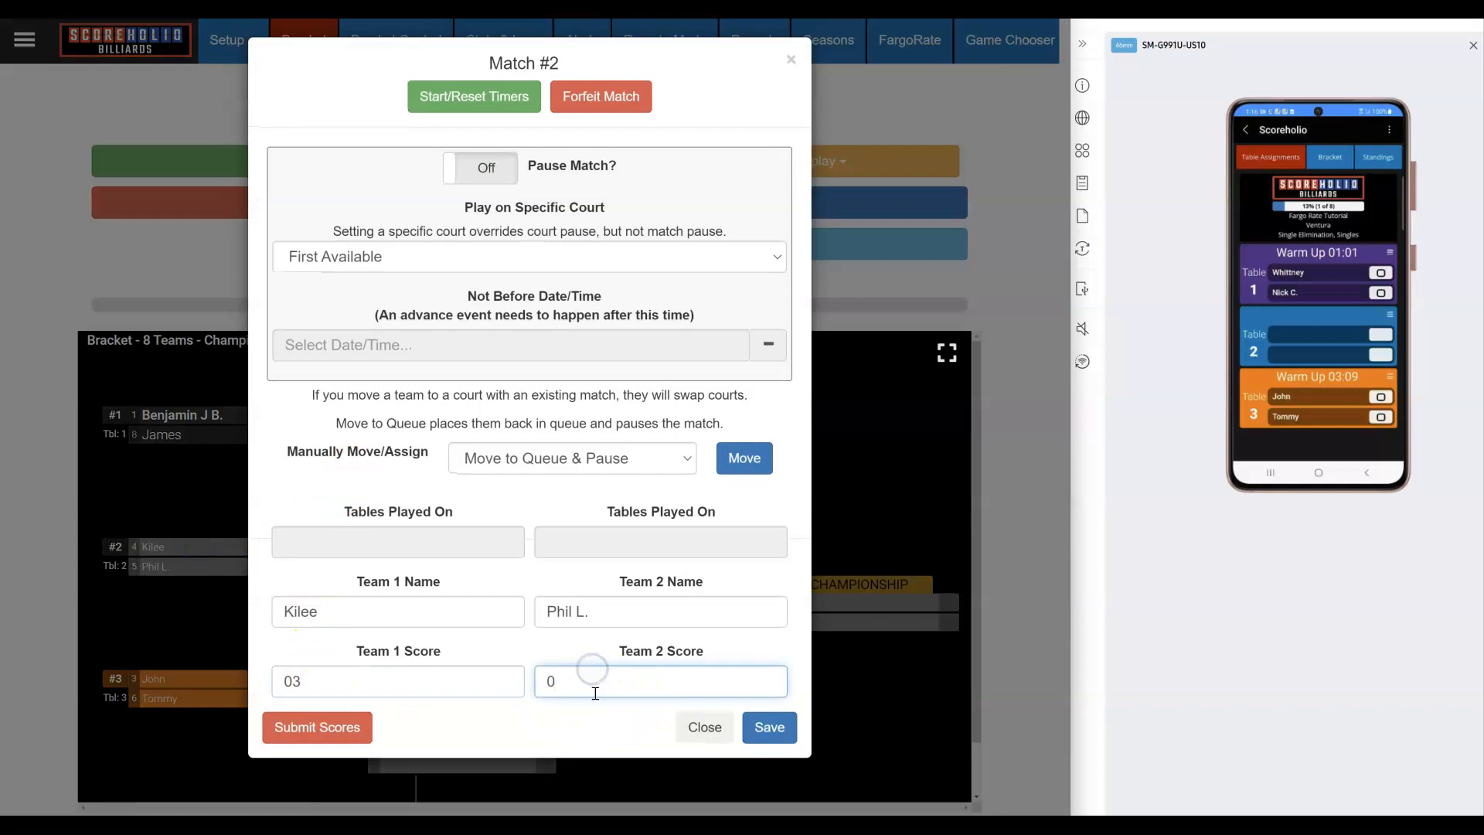
{"action": "left_click", "coordinate": [317, 725]}
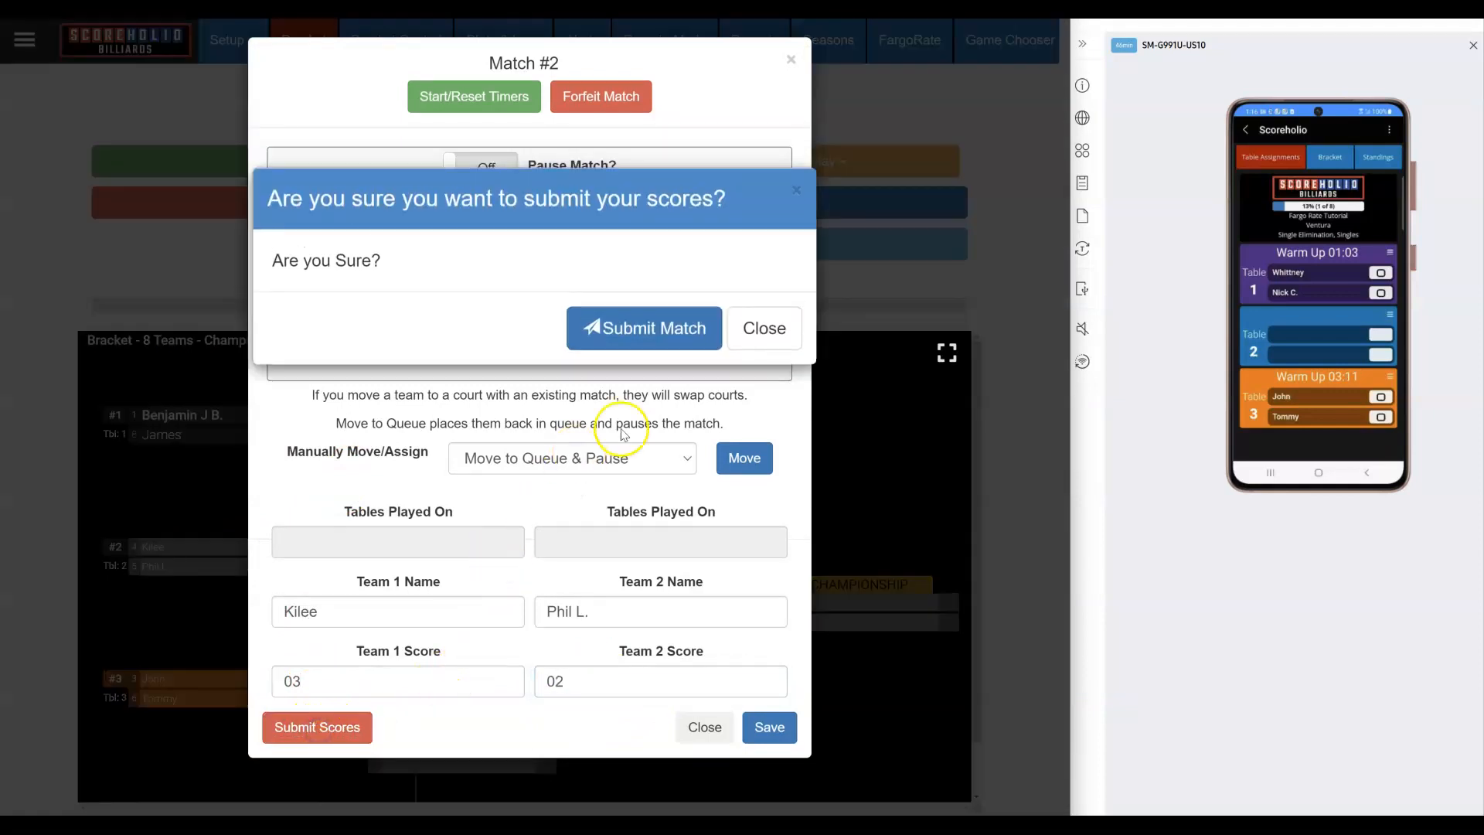
{"action": "left_click", "coordinate": [607, 340]}
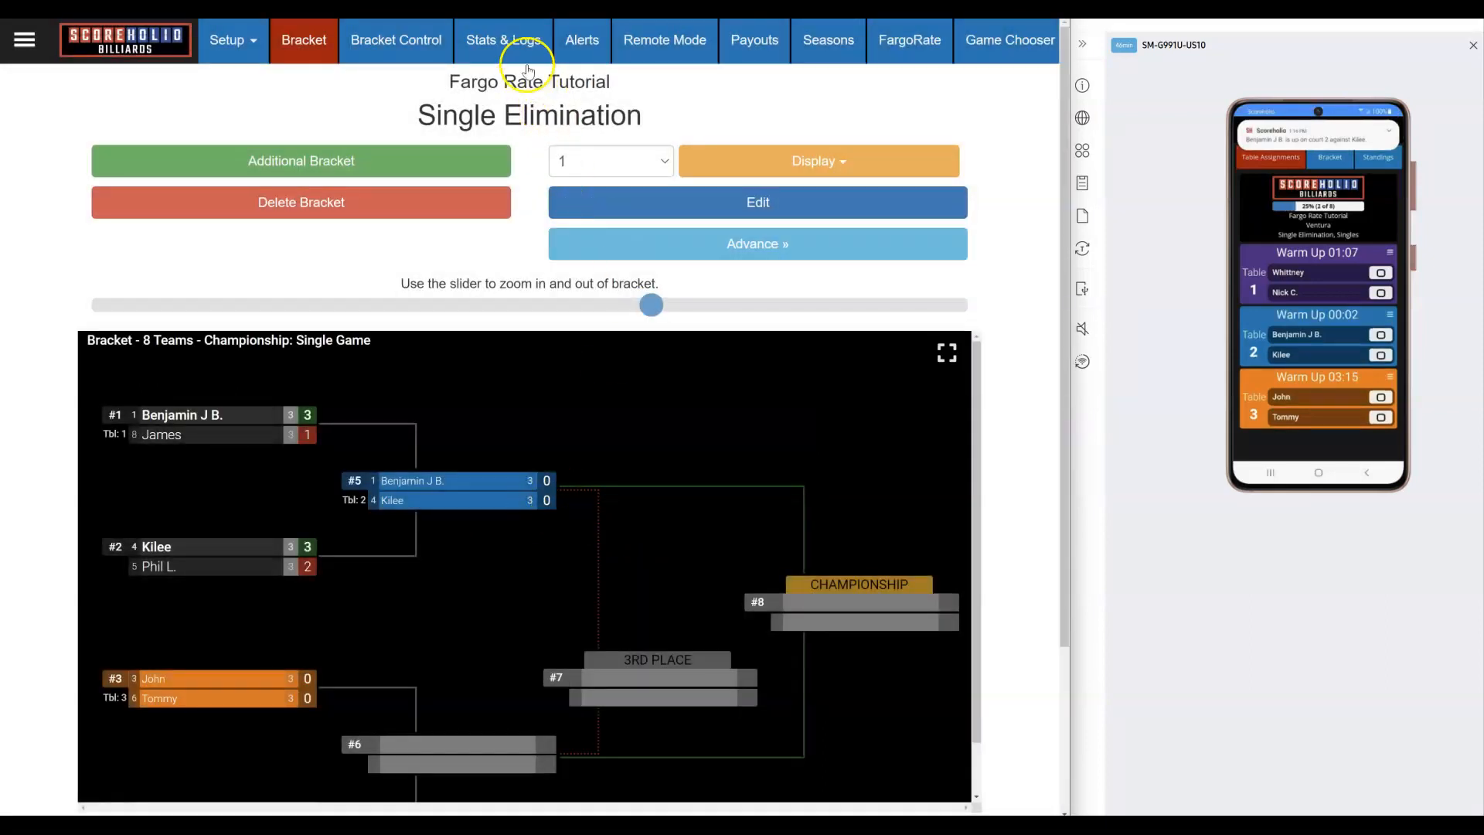
Step: Inspect the 3–2 and 3–1 game log records in Stats & Logs, then view Bracket Control
{"action": "left_click", "coordinate": [510, 43]}
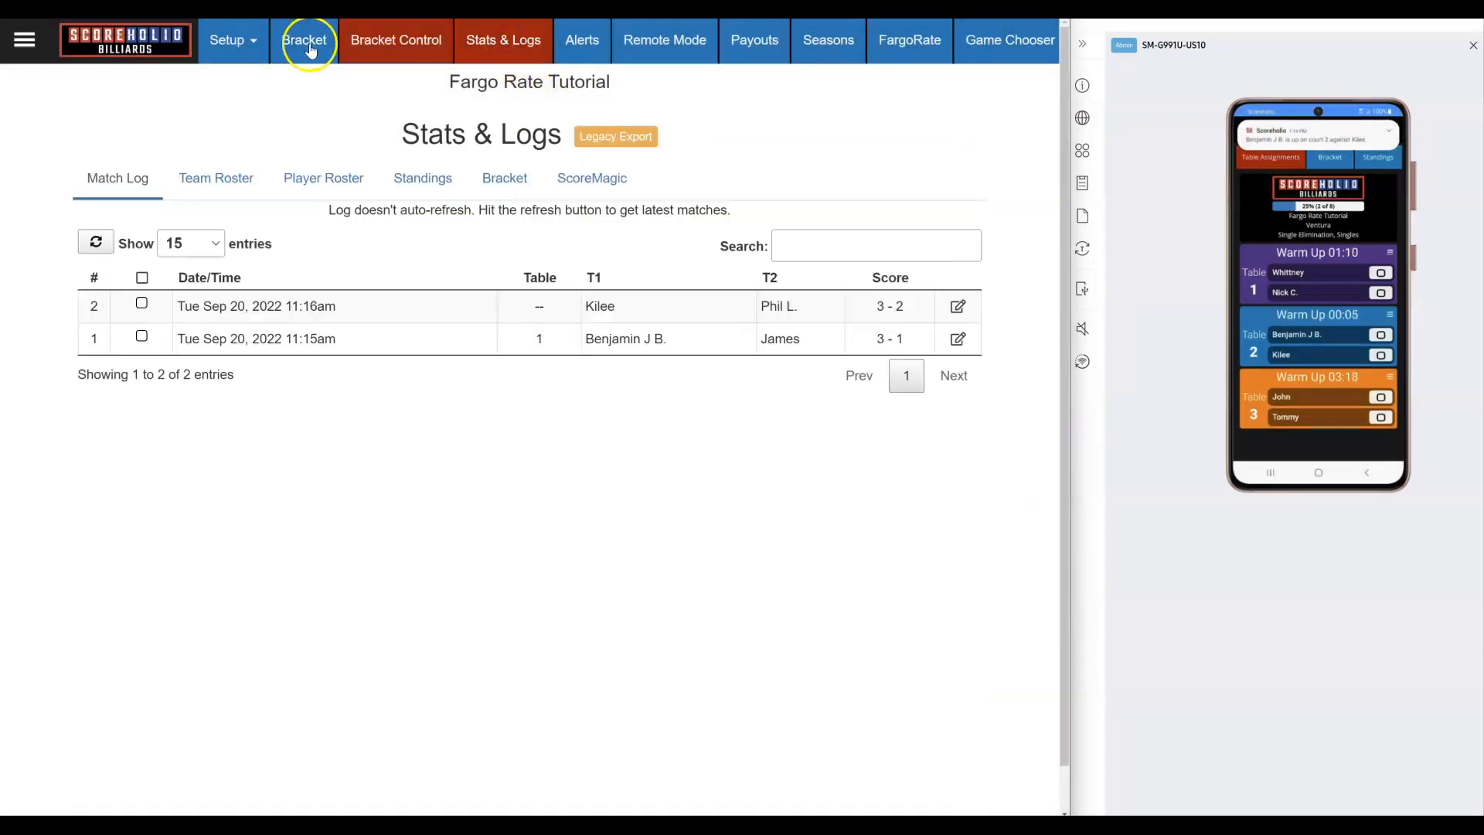
{"action": "left_click", "coordinate": [957, 309]}
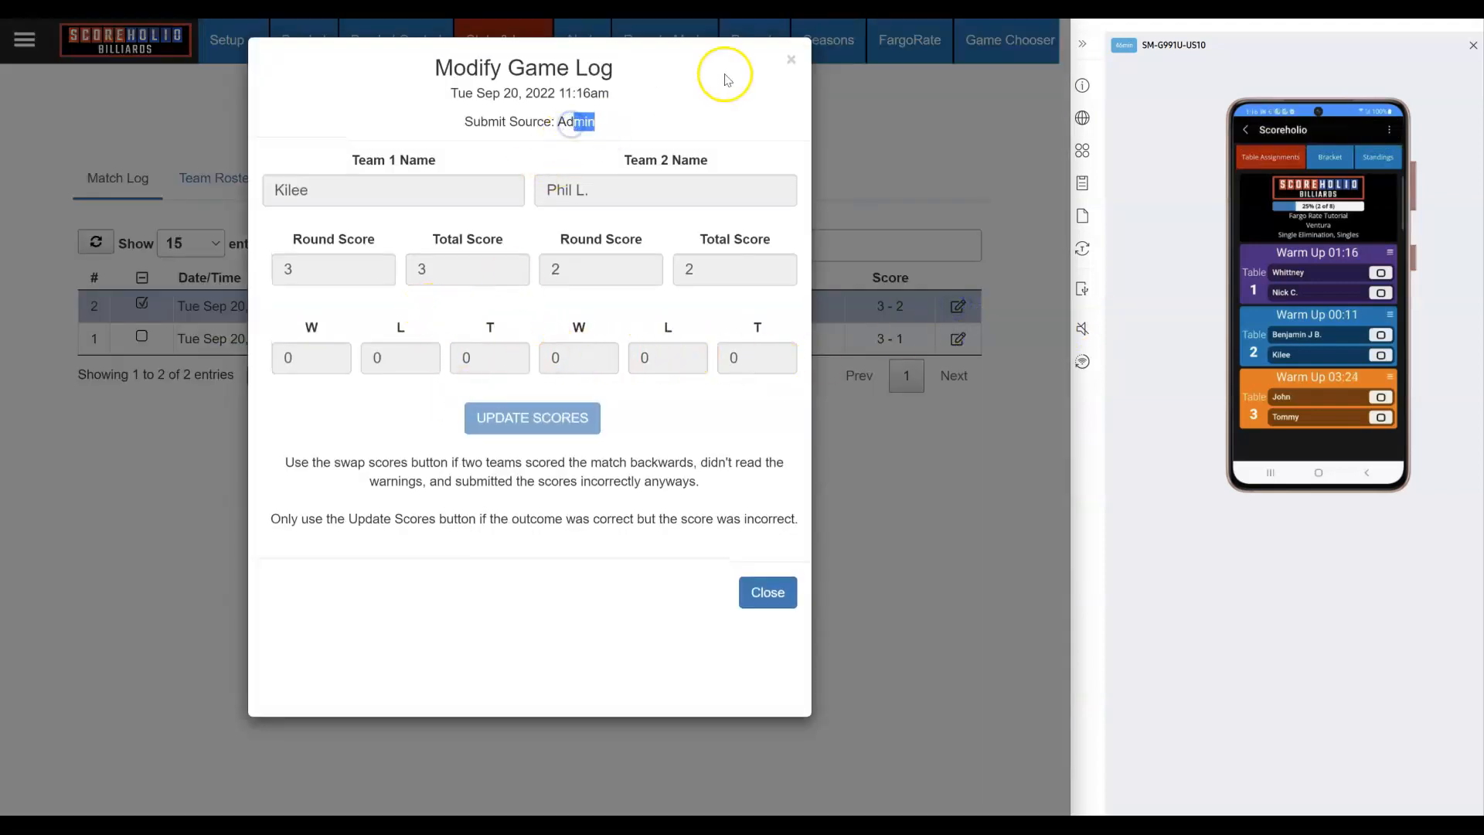
{"action": "left_click", "coordinate": [791, 59]}
{"action": "left_click", "coordinate": [959, 340]}
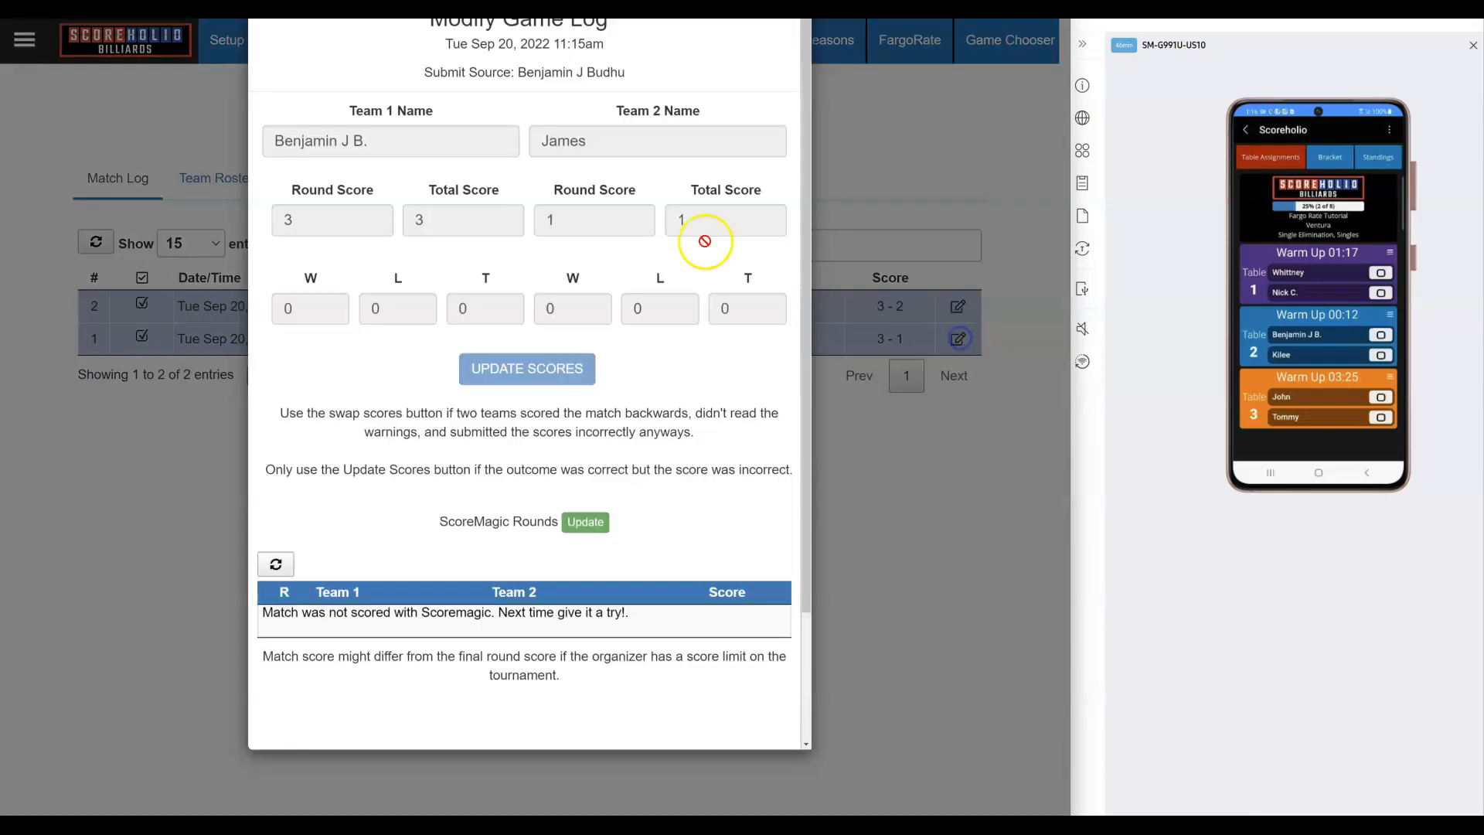
{"action": "left_click_drag", "start_coordinate": [649, 120], "coordinate": [576, 124]}
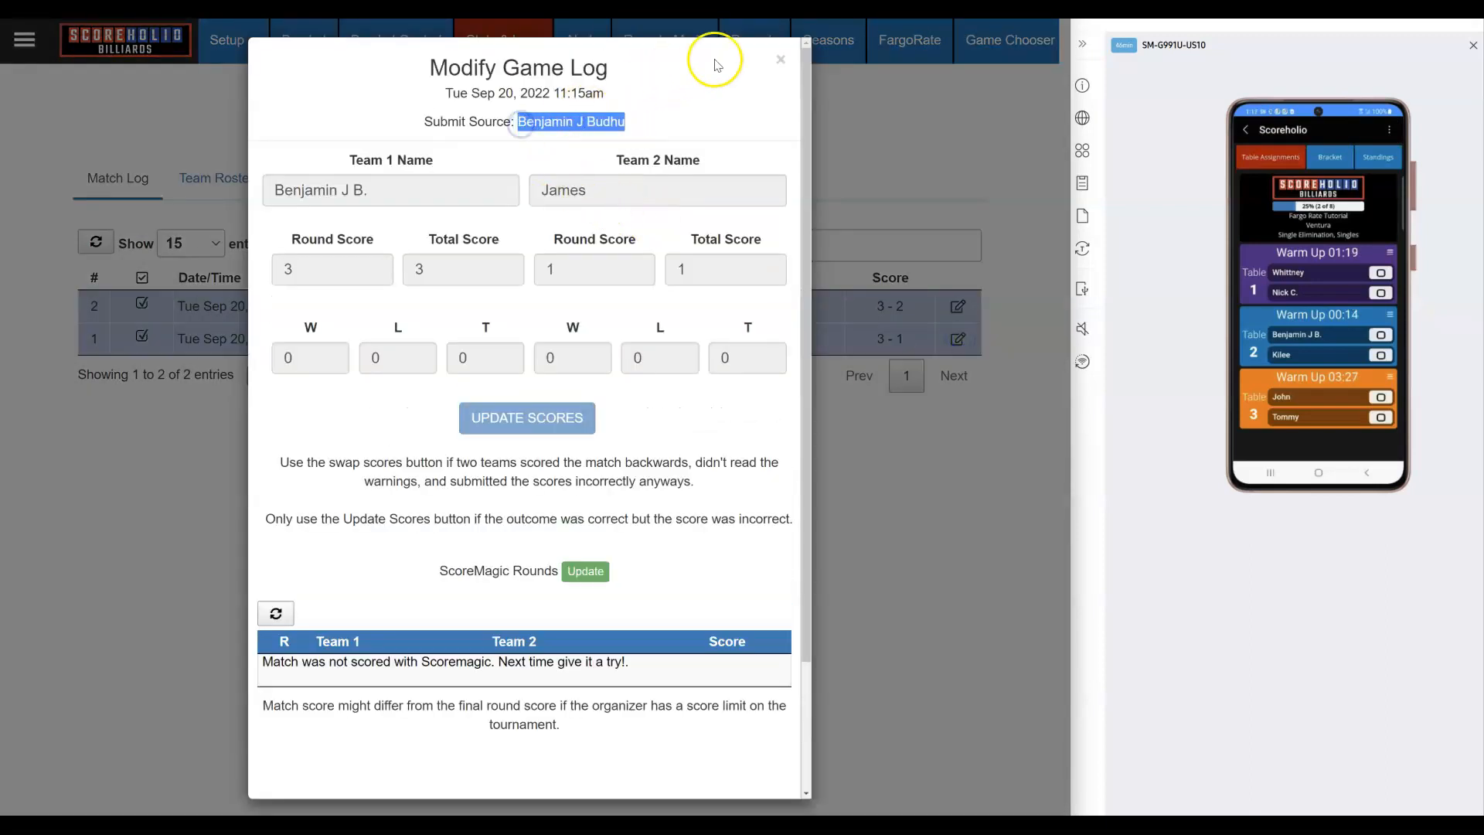
{"action": "left_click", "coordinate": [781, 60]}
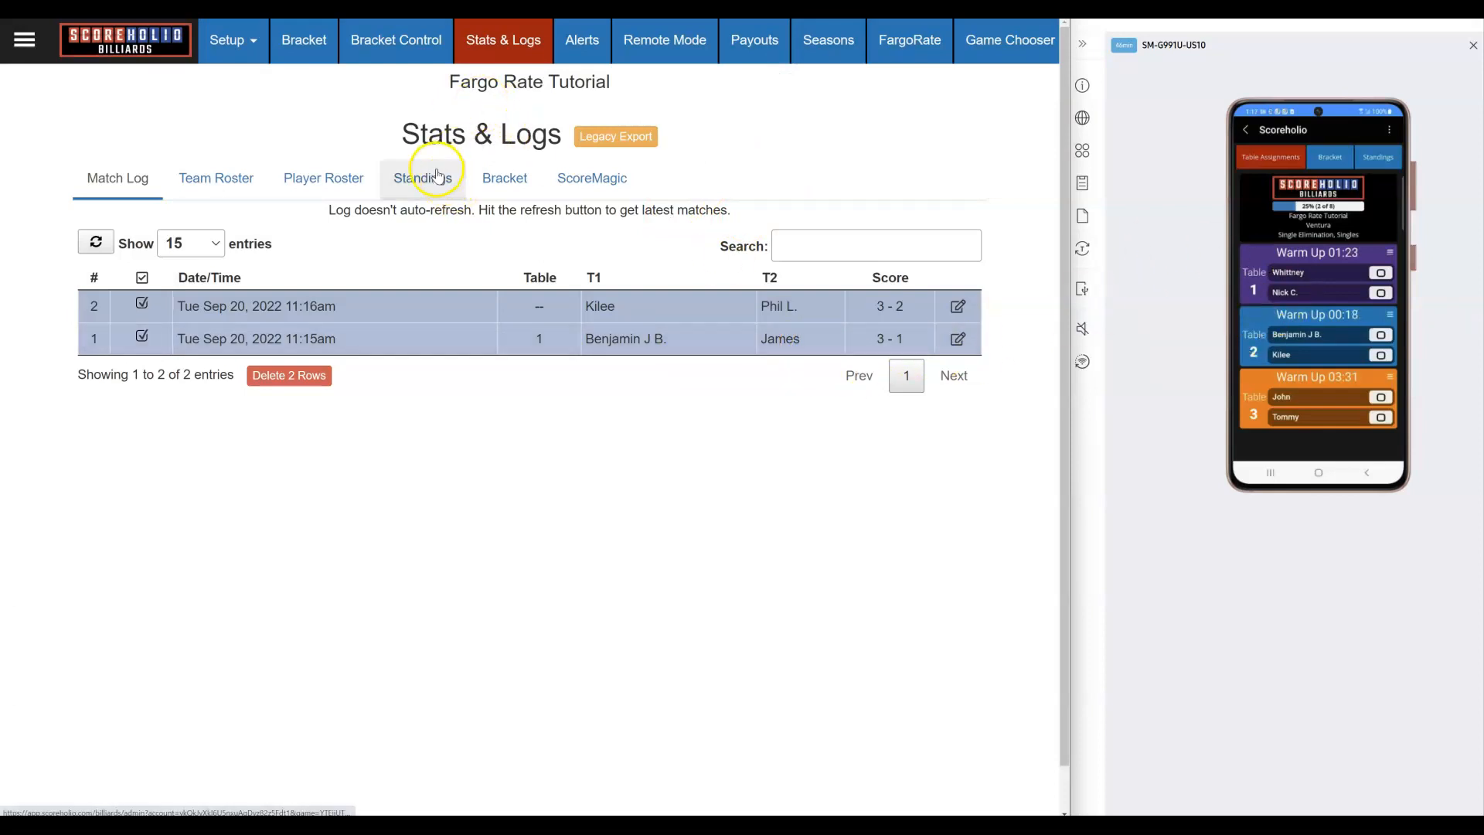
{"action": "left_click", "coordinate": [362, 54]}
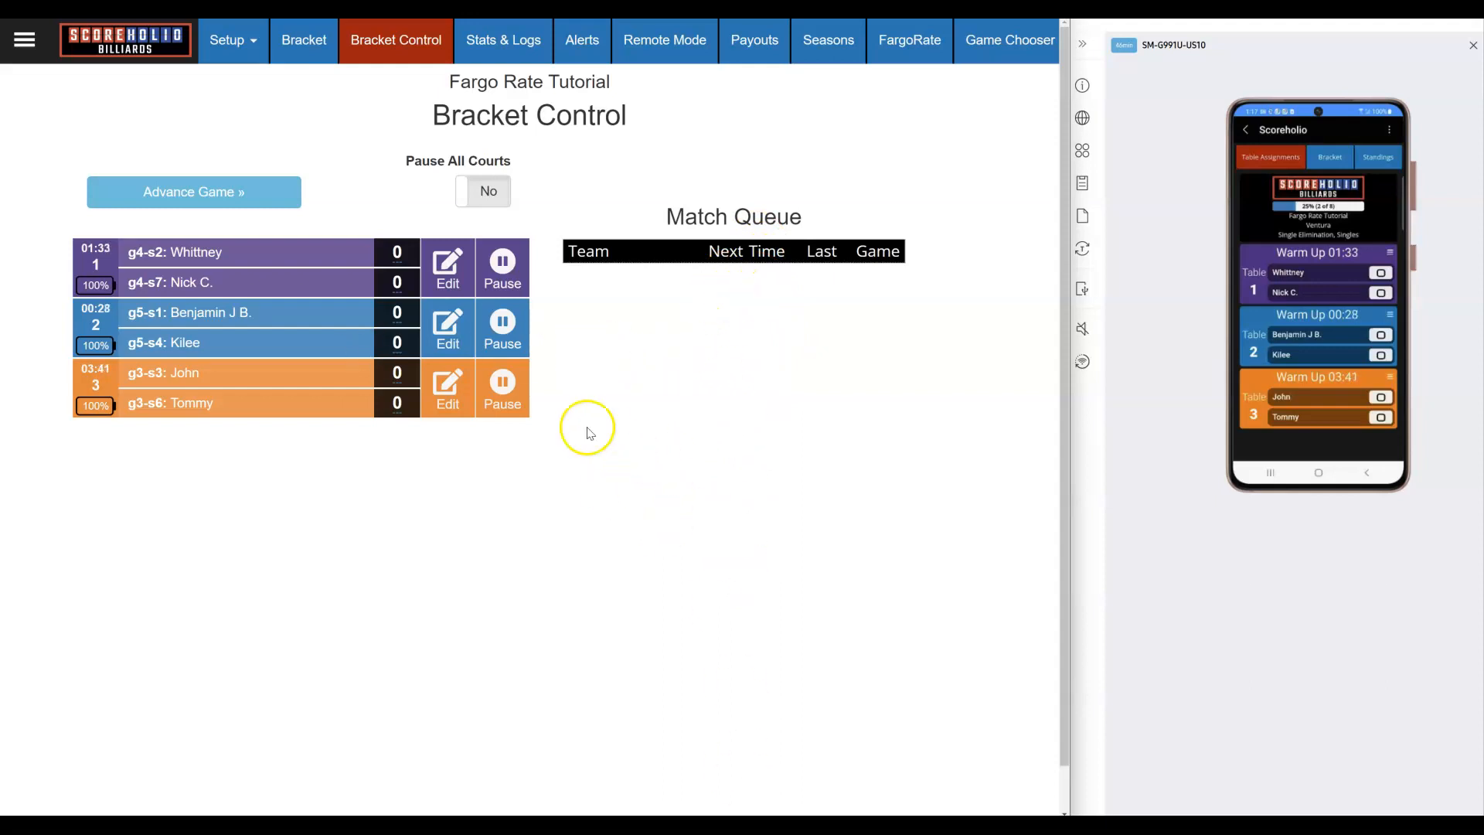
Step: Move match #4 back to the queue, paused, and return to the Bracket view
{"action": "left_click", "coordinate": [430, 313]}
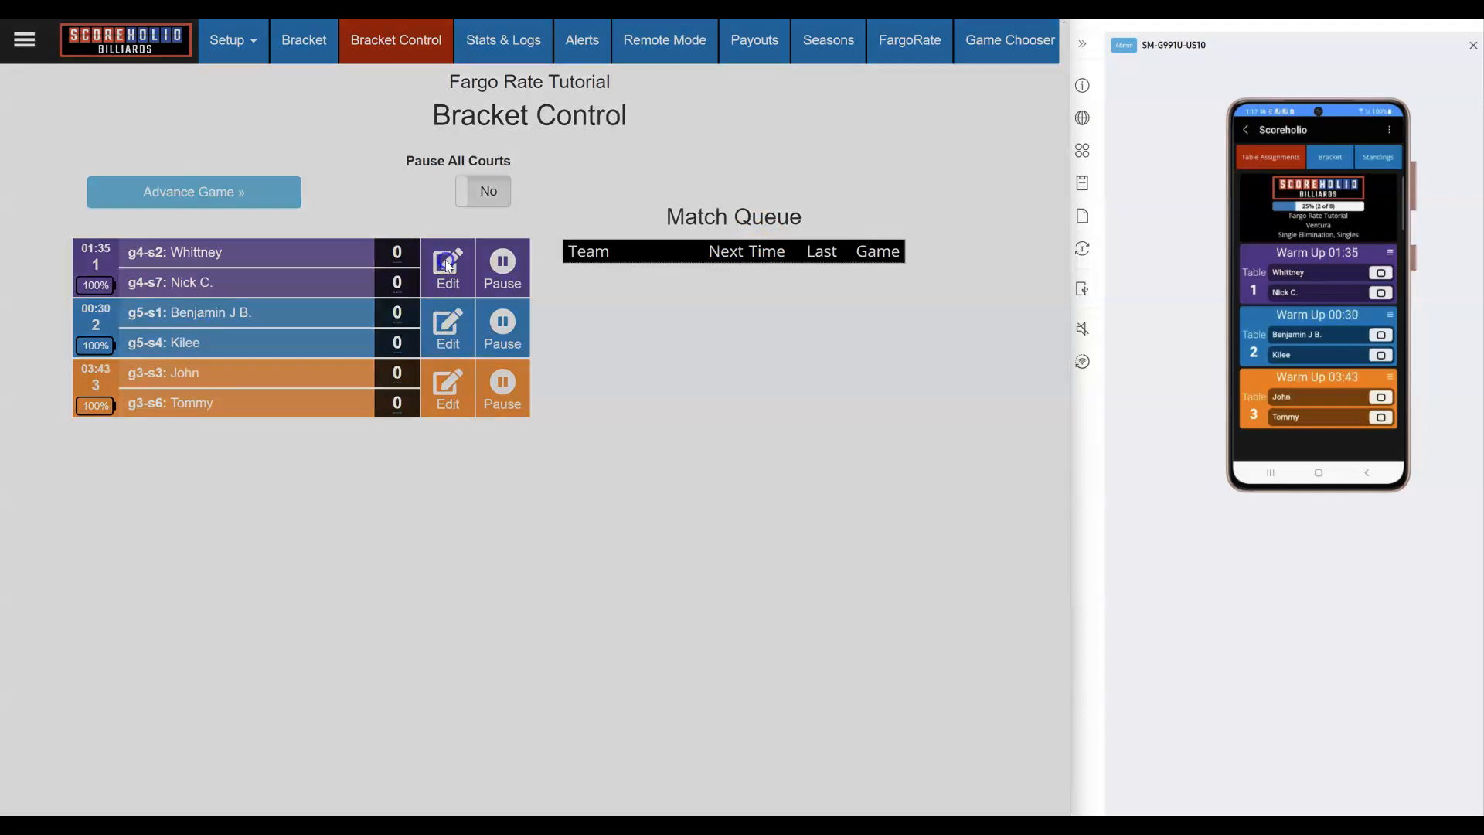
{"action": "left_click", "coordinate": [740, 460]}
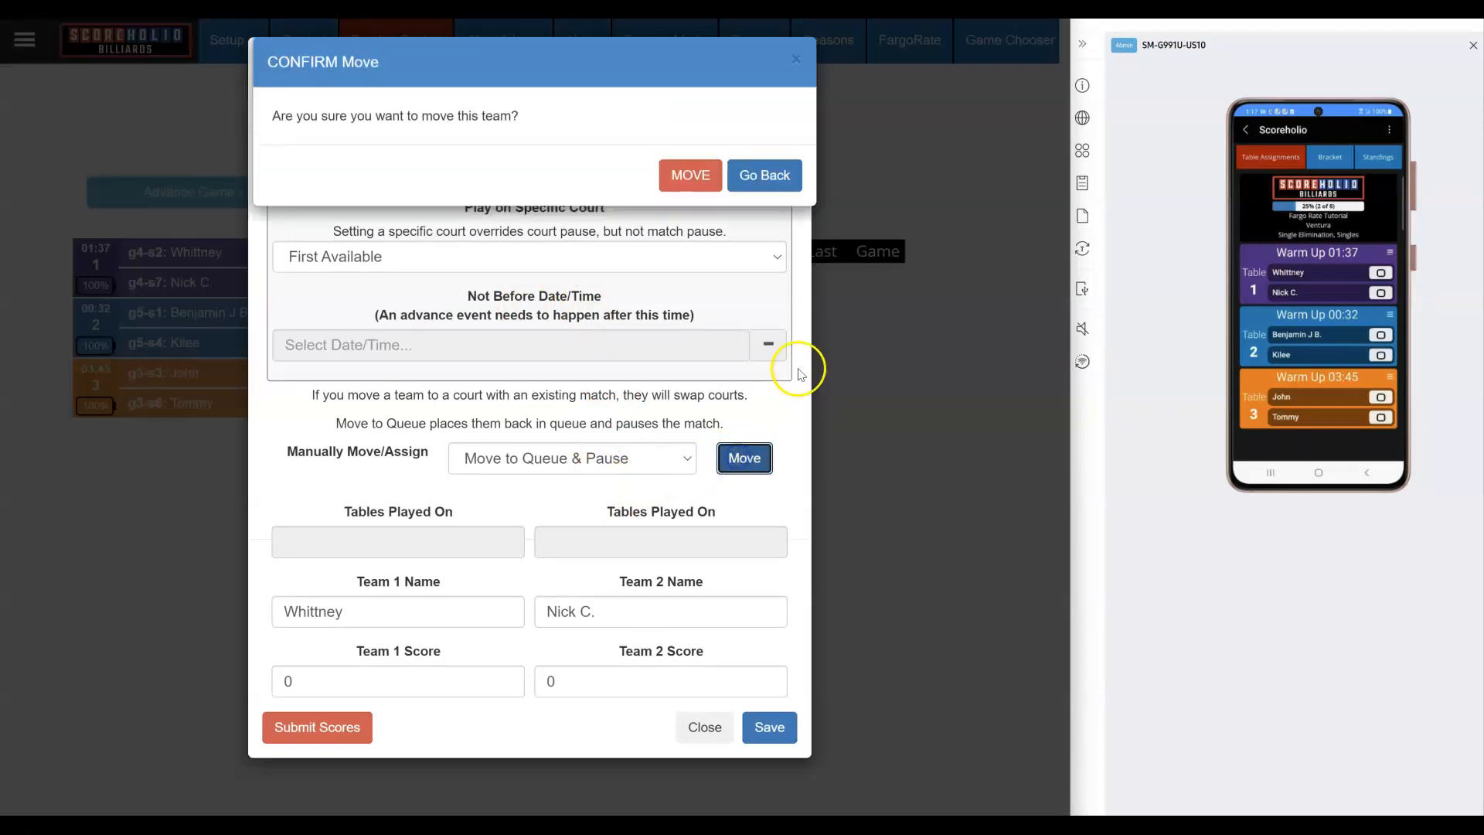
{"action": "left_click", "coordinate": [688, 174]}
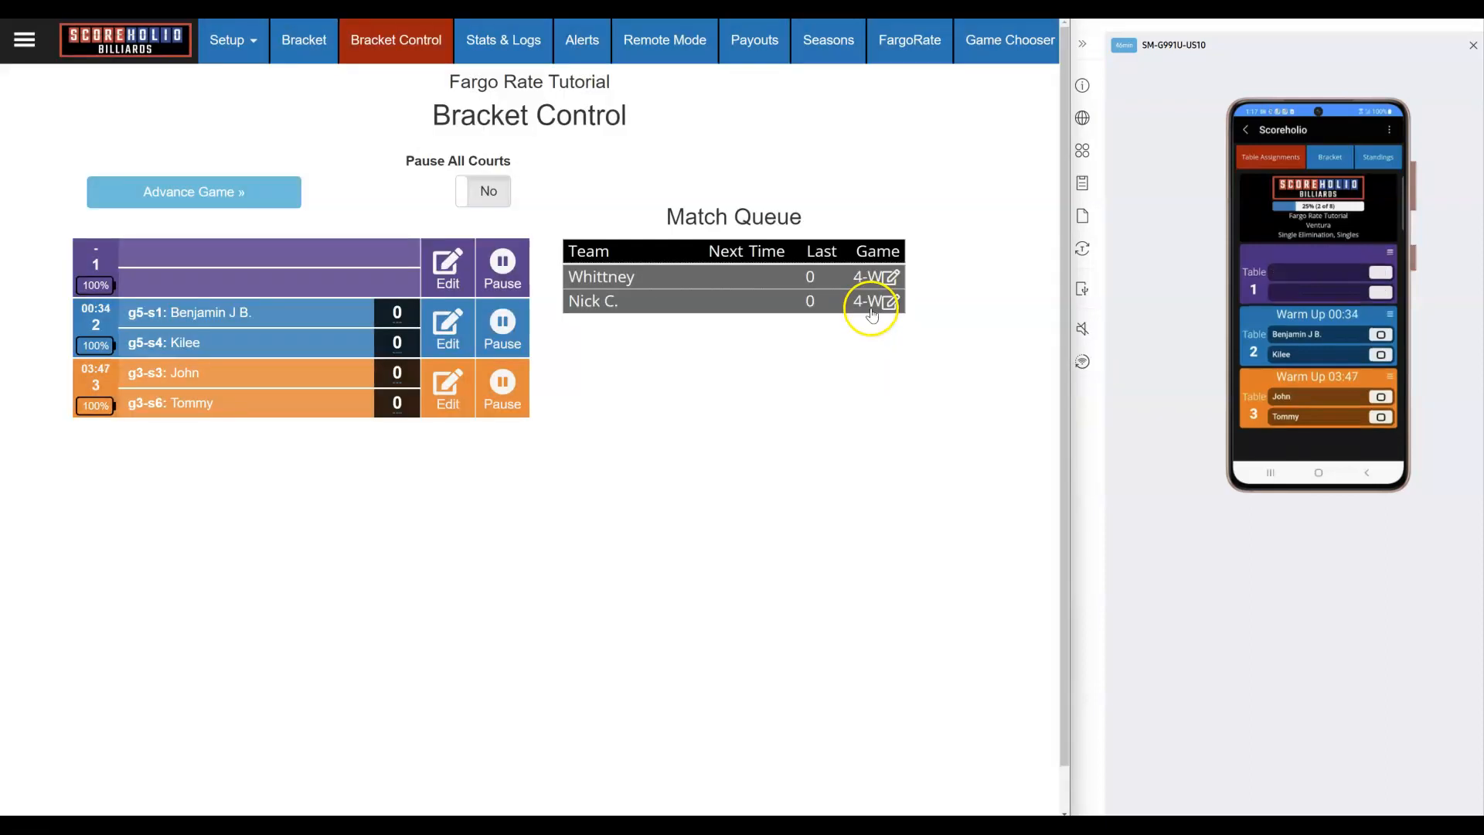
{"action": "left_click", "coordinate": [305, 56]}
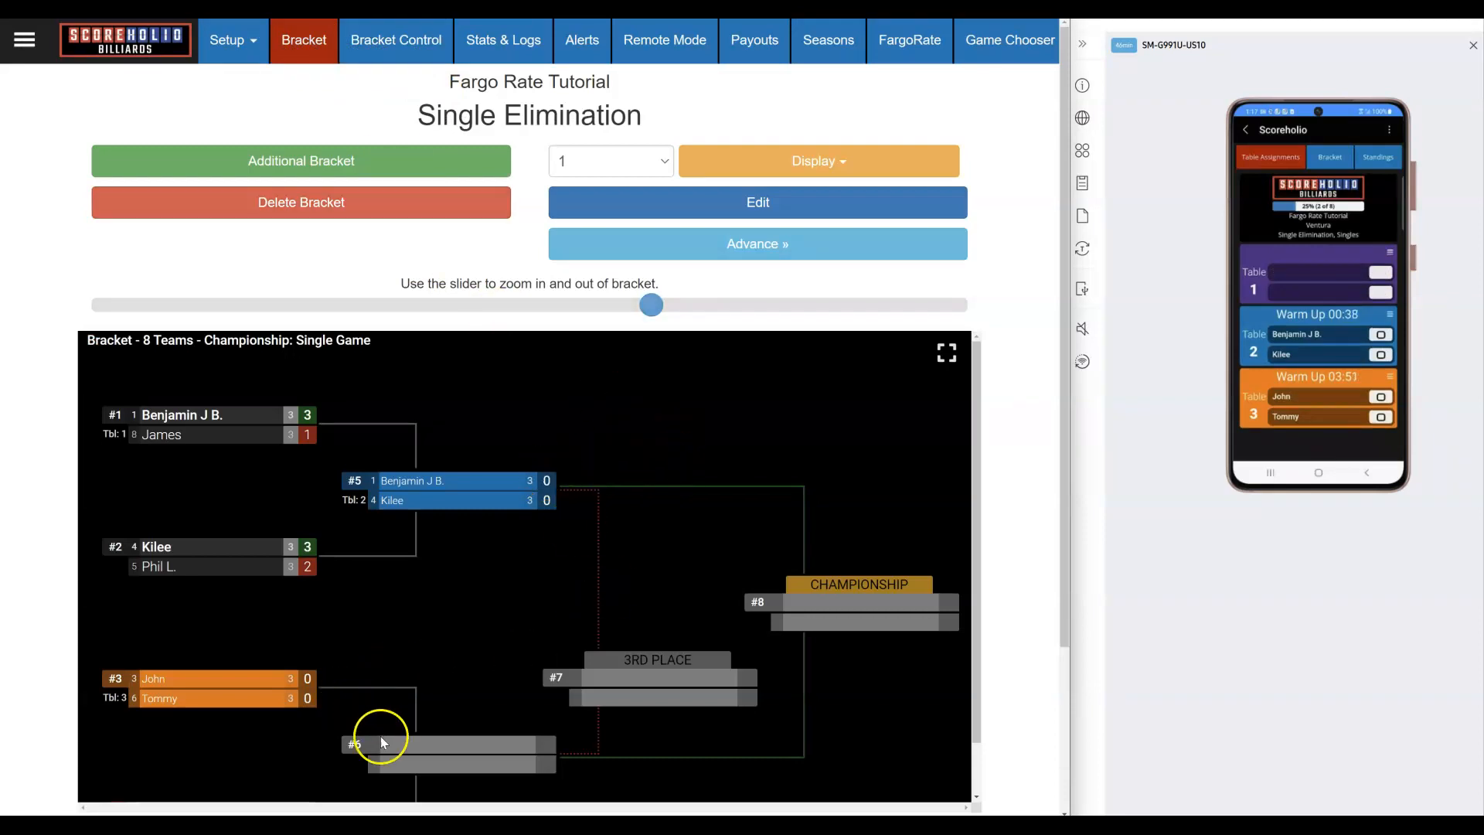
Step: Move match #3 back to the match queue, paused
{"action": "left_click", "coordinate": [256, 699]}
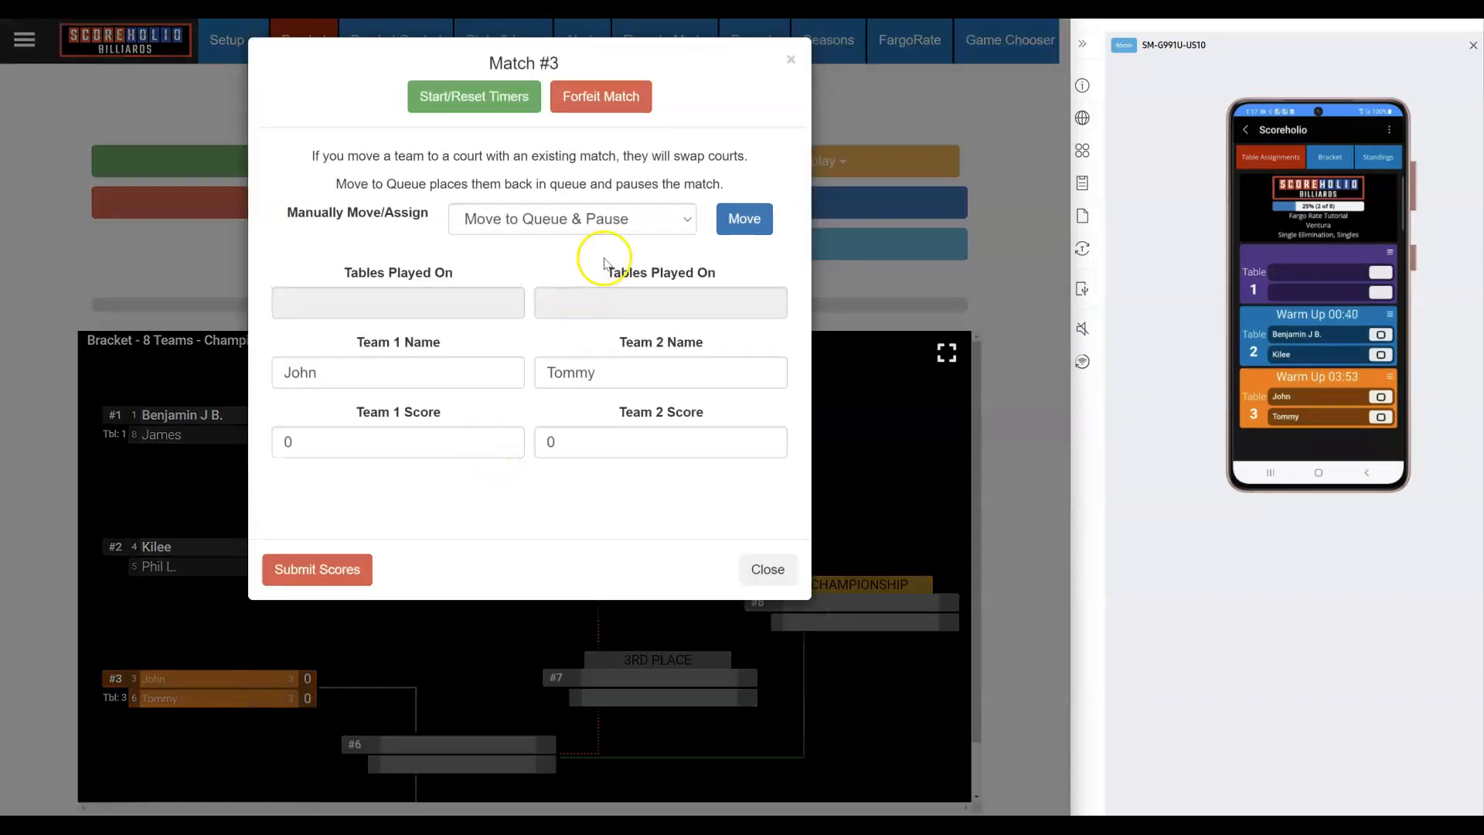
{"action": "left_click", "coordinate": [748, 218]}
{"action": "left_click", "coordinate": [690, 172]}
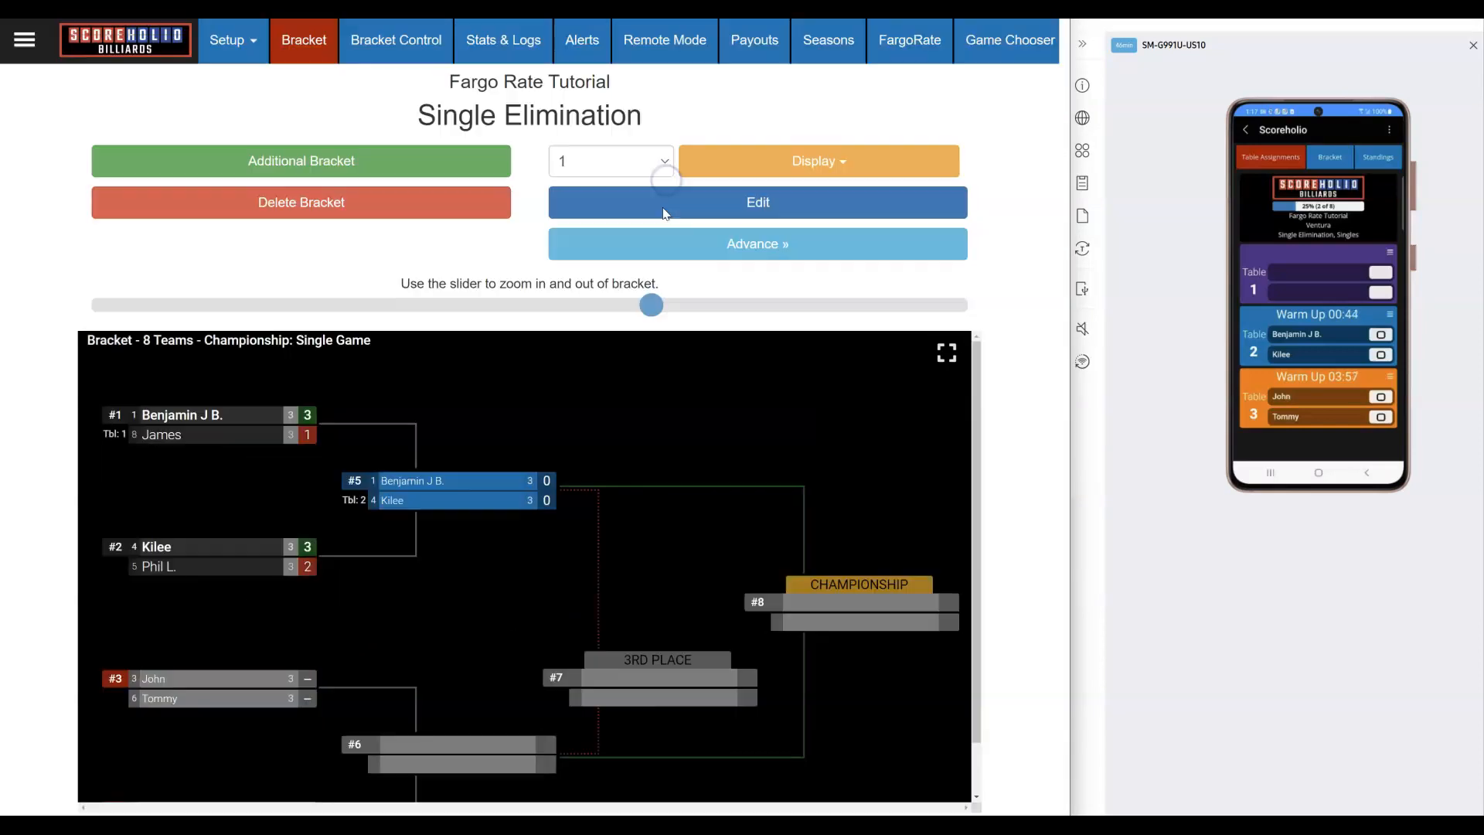
Step: Schedule match #3 on Table 2, not before September 21, 2022 at 1:00 PM
{"action": "left_click", "coordinate": [240, 698]}
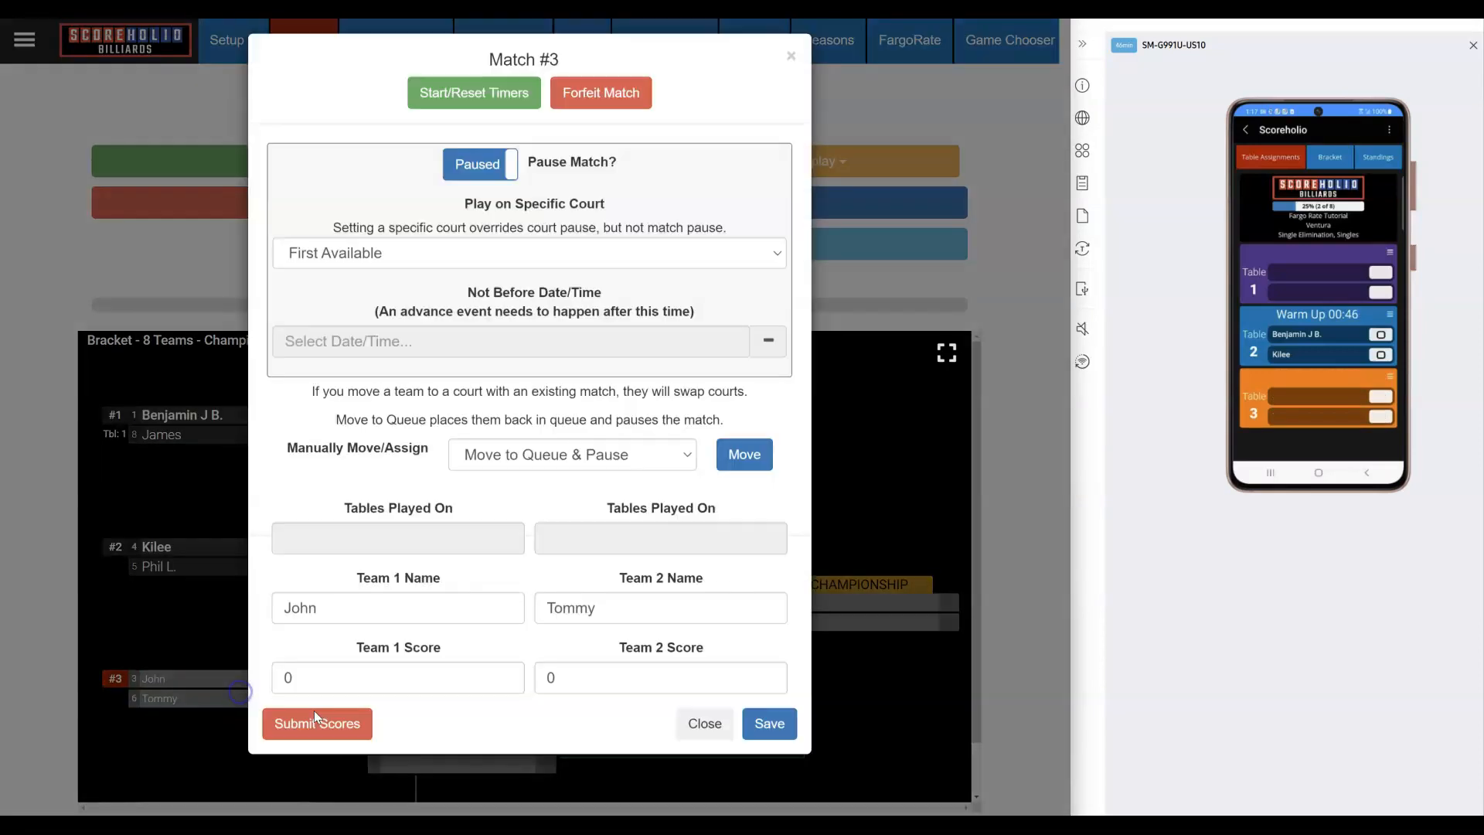
{"action": "left_click", "coordinate": [443, 255]}
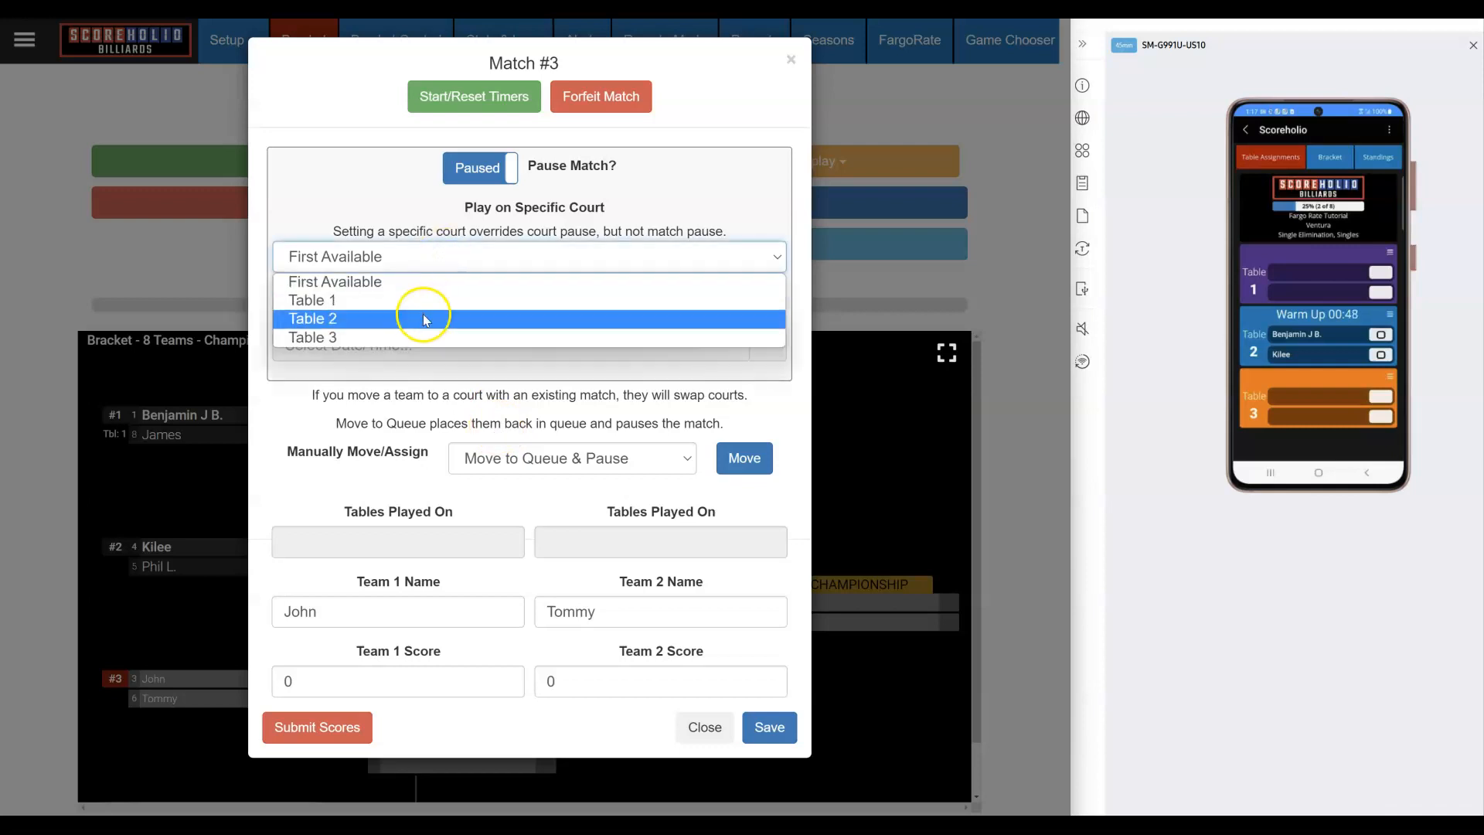
{"action": "left_click", "coordinate": [424, 316]}
{"action": "left_click", "coordinate": [400, 348]}
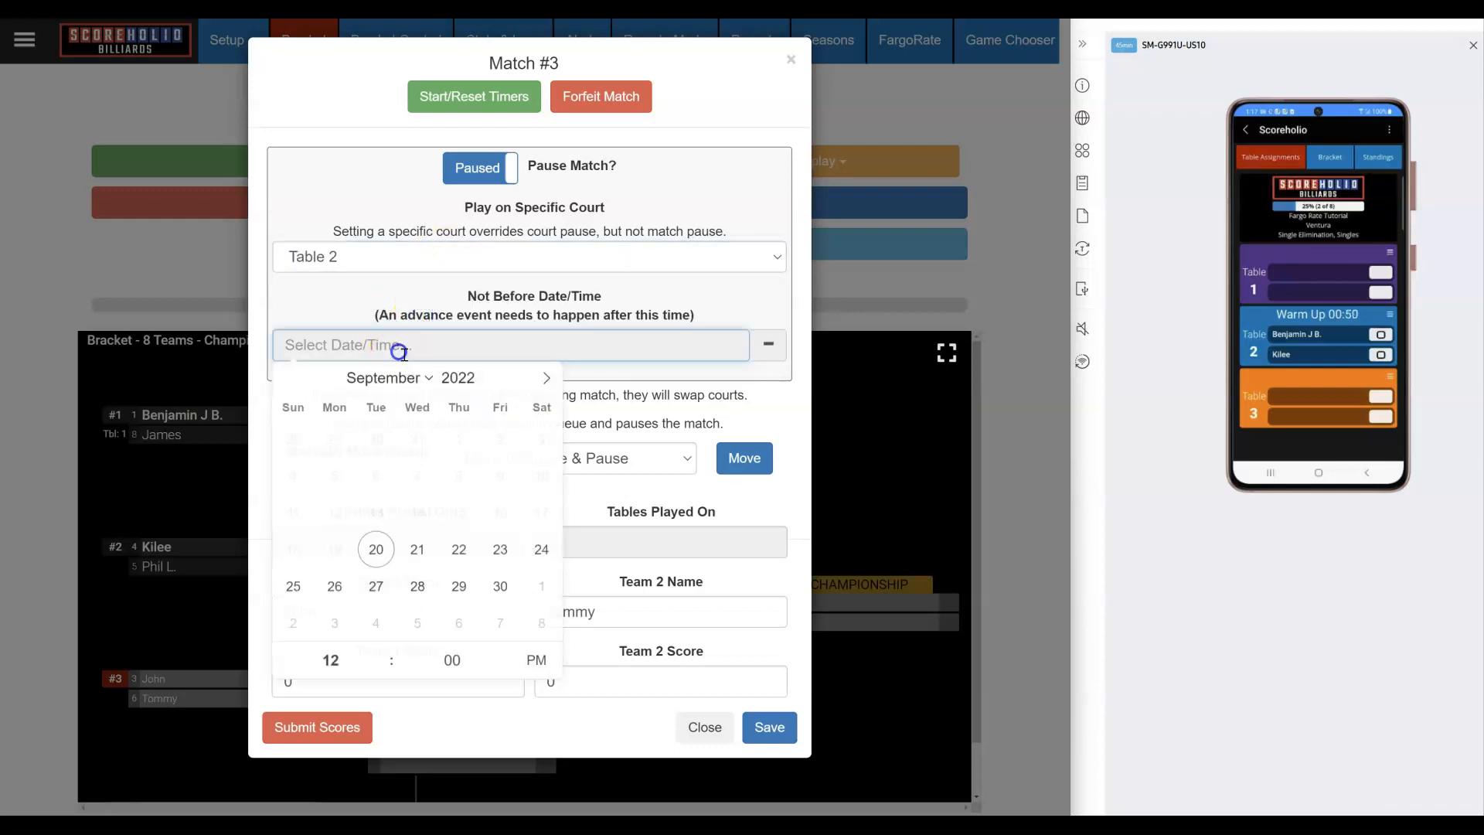
{"action": "left_click", "coordinate": [416, 550]}
{"action": "left_click", "coordinate": [382, 651]}
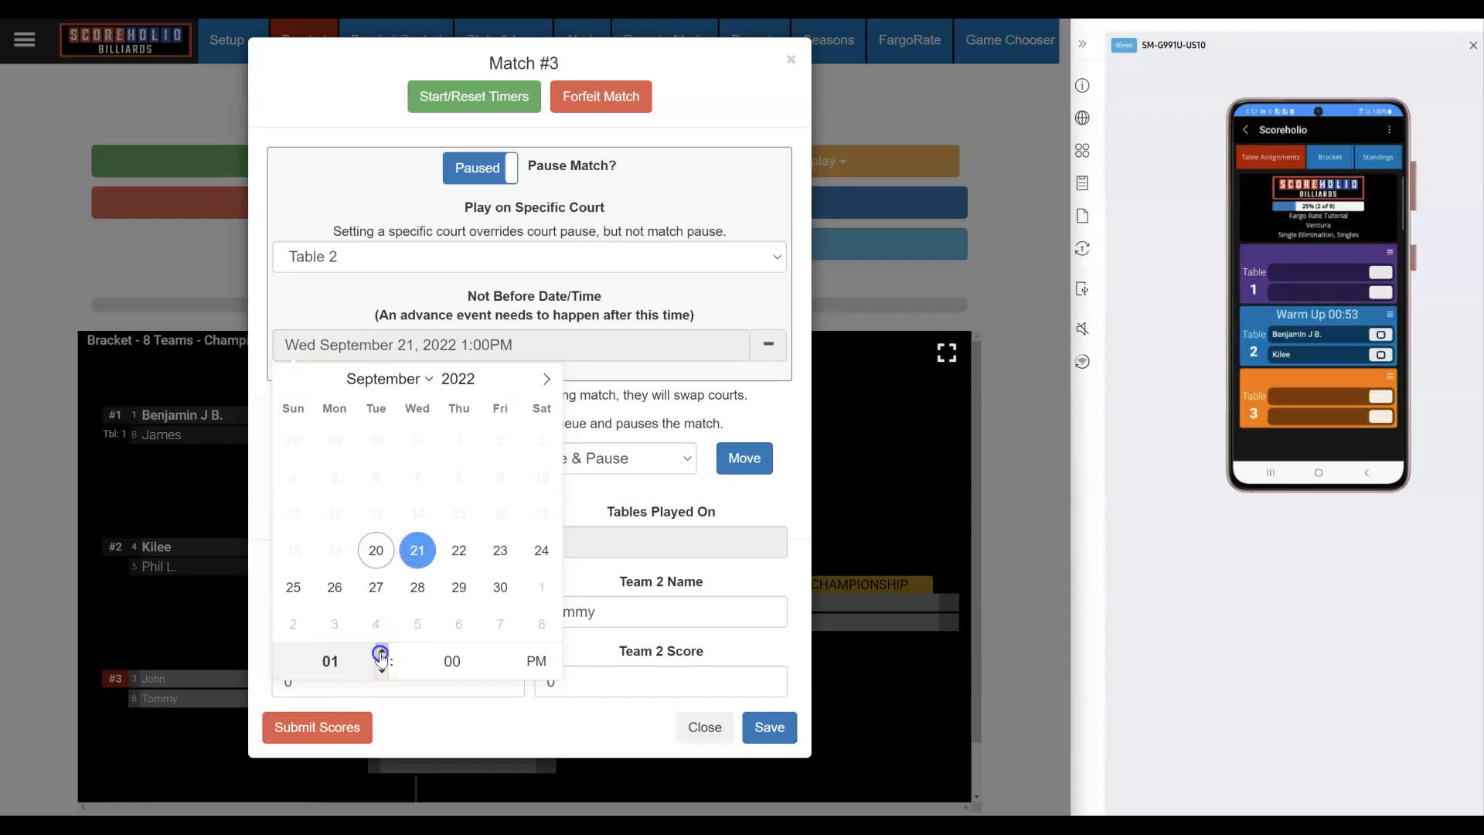
{"action": "left_click", "coordinate": [618, 717]}
{"action": "left_click", "coordinate": [768, 727]}
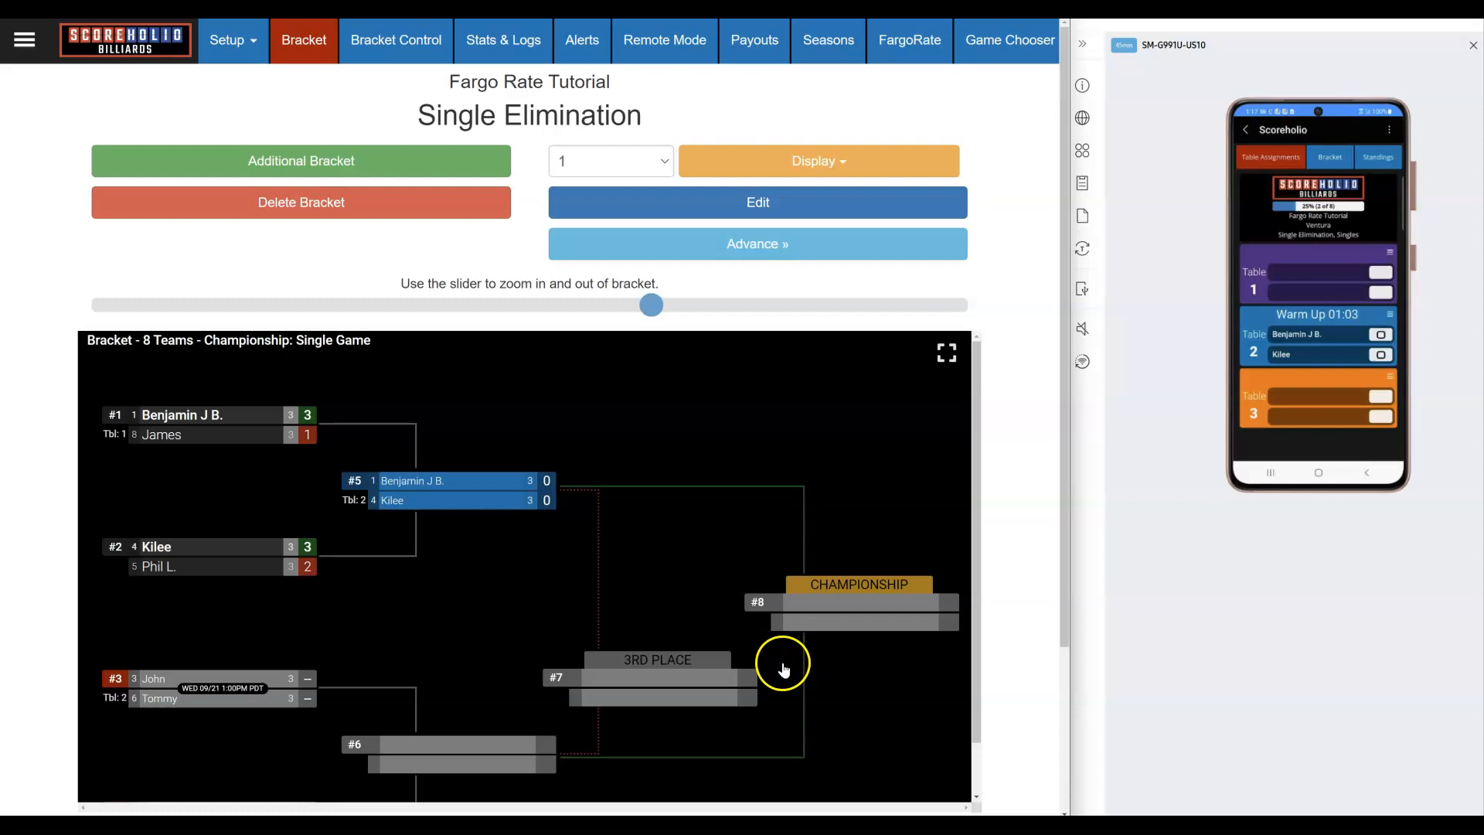
{"action": "scroll", "coordinate": [564, 538], "scroll_direction": "down", "scroll_amount": 1}
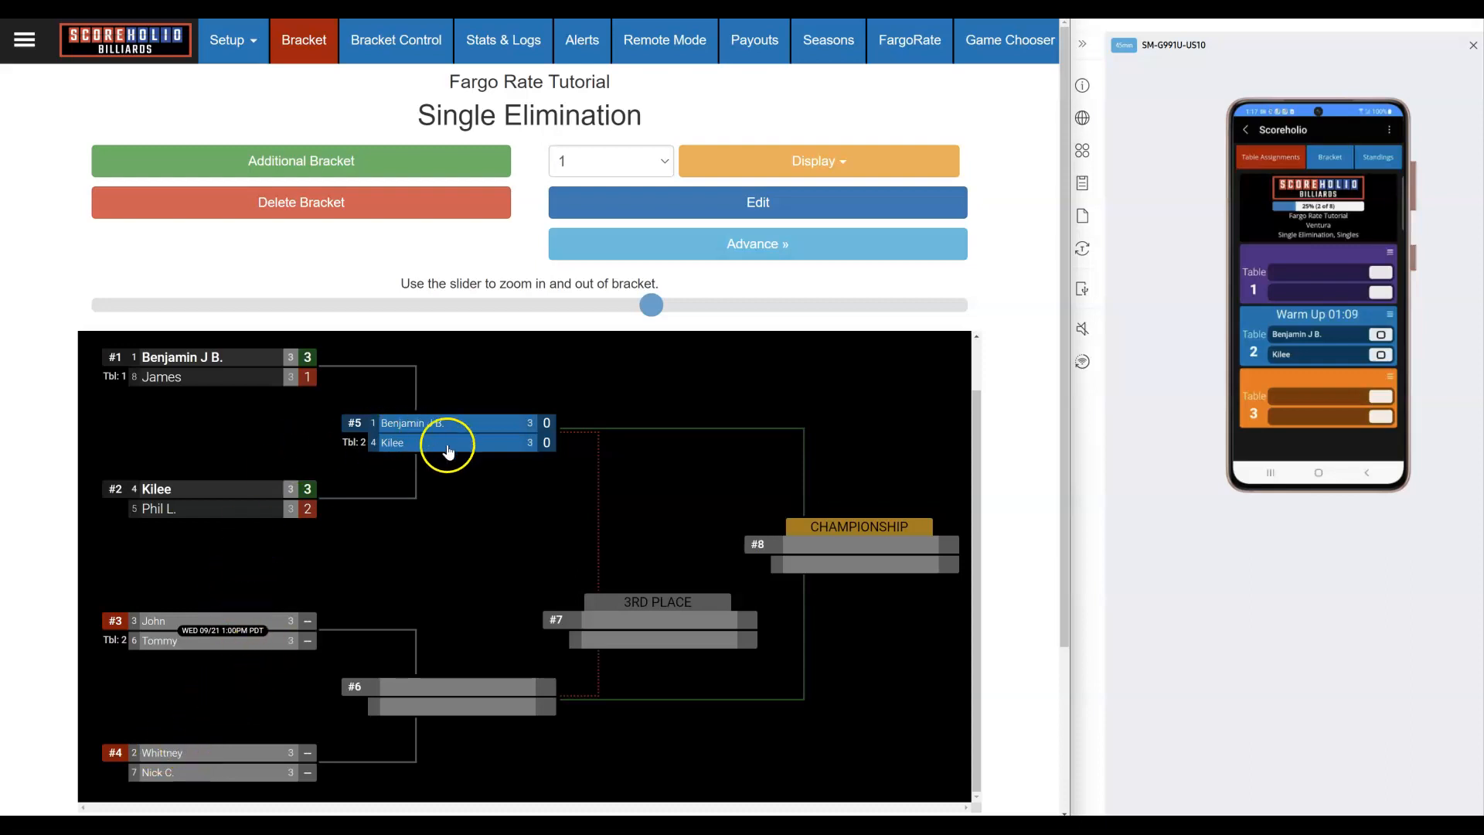
{"action": "left_click", "coordinate": [228, 42]}
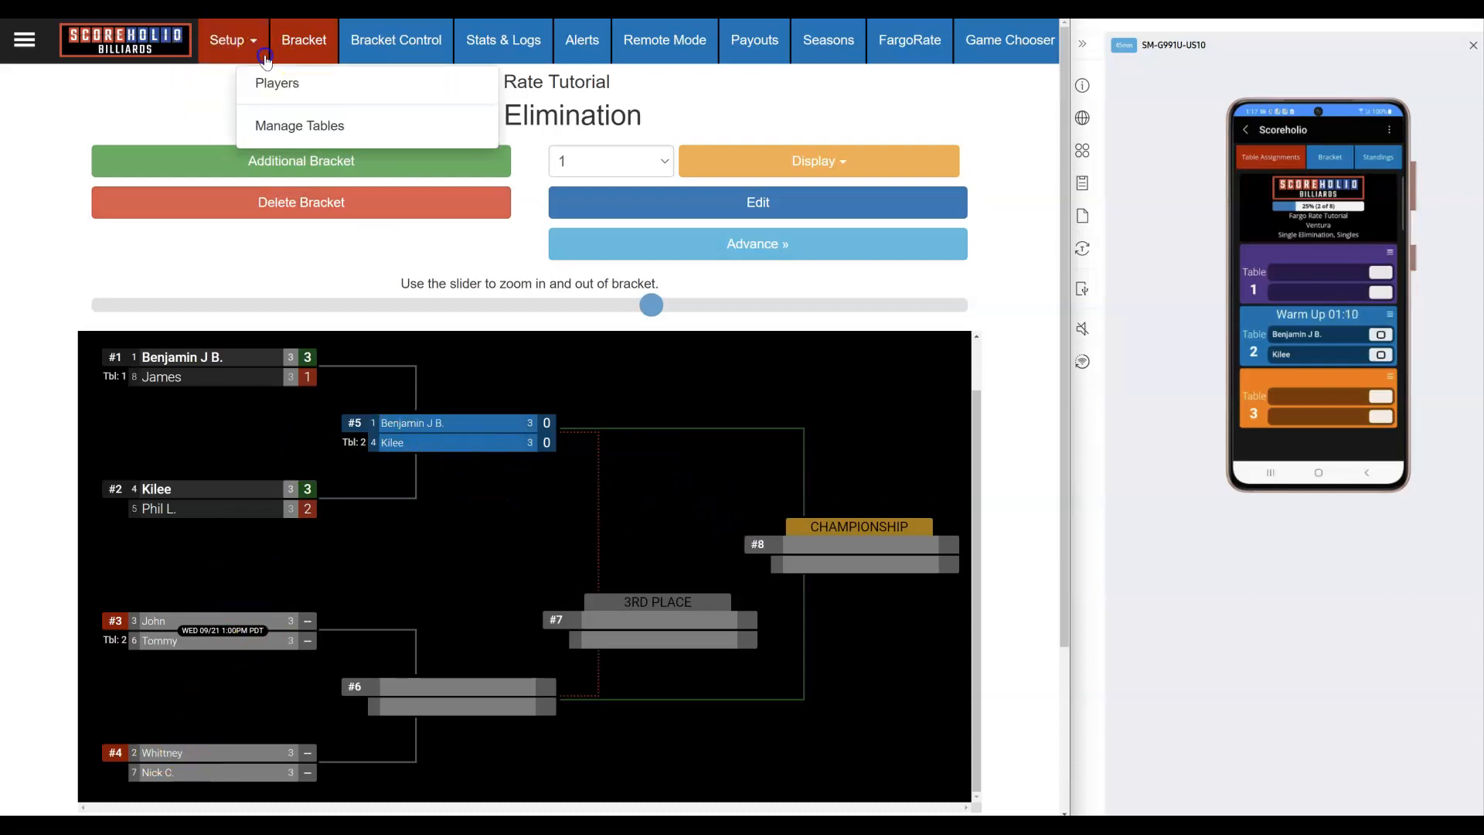
{"action": "left_click", "coordinate": [278, 81]}
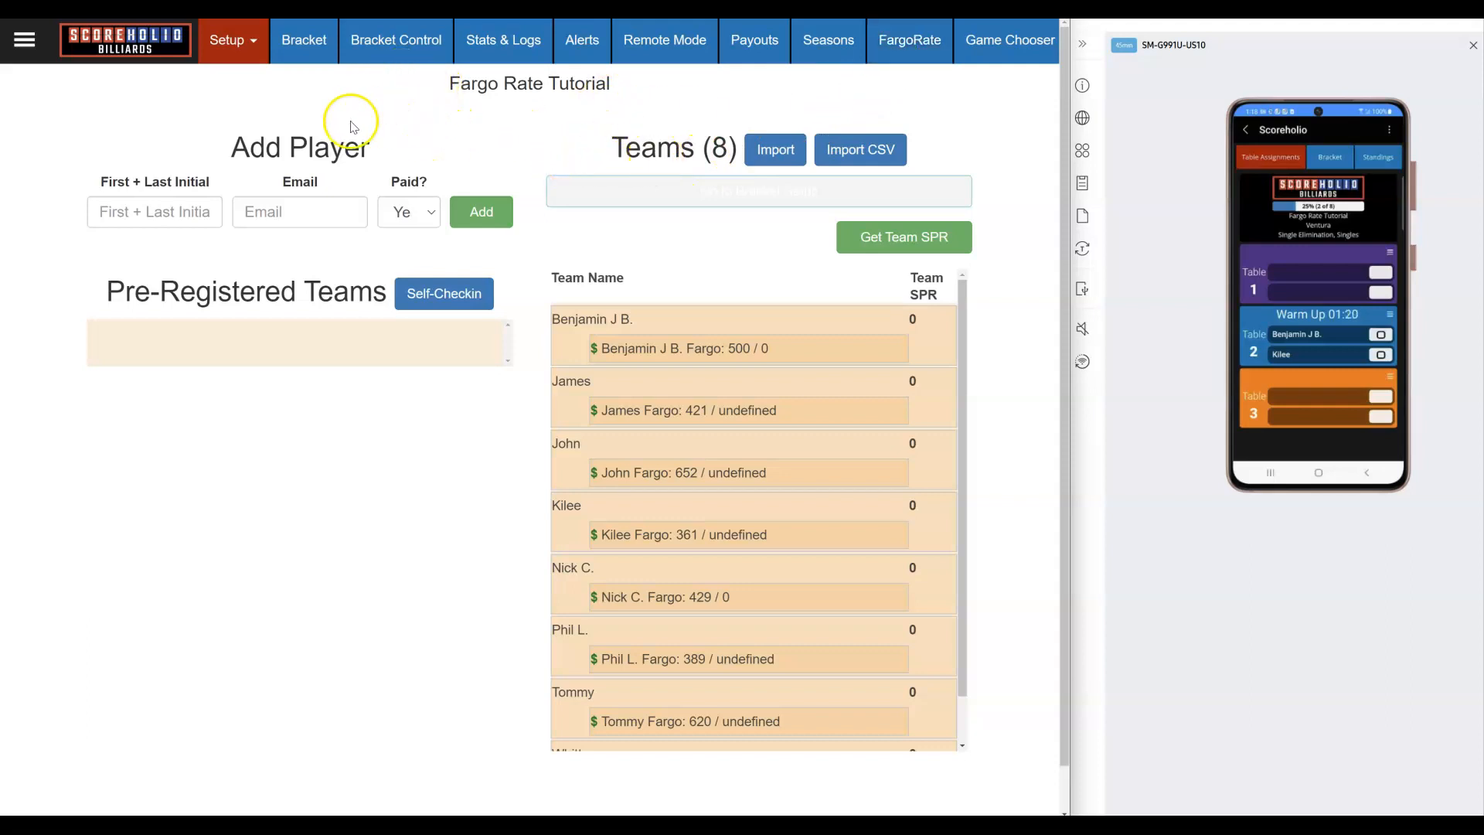
{"action": "left_click", "coordinate": [320, 46]}
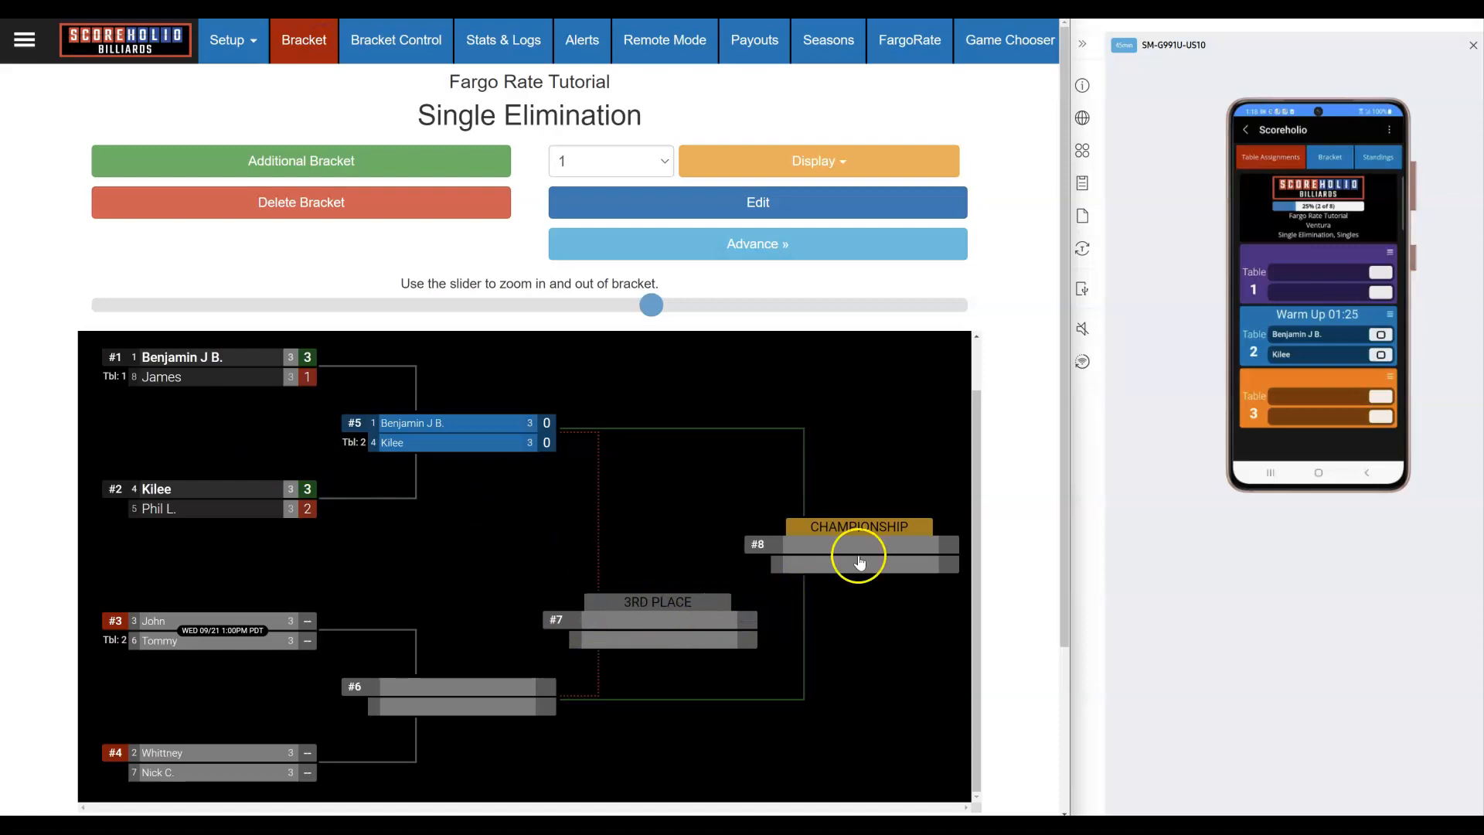
{"action": "left_click", "coordinate": [626, 614]}
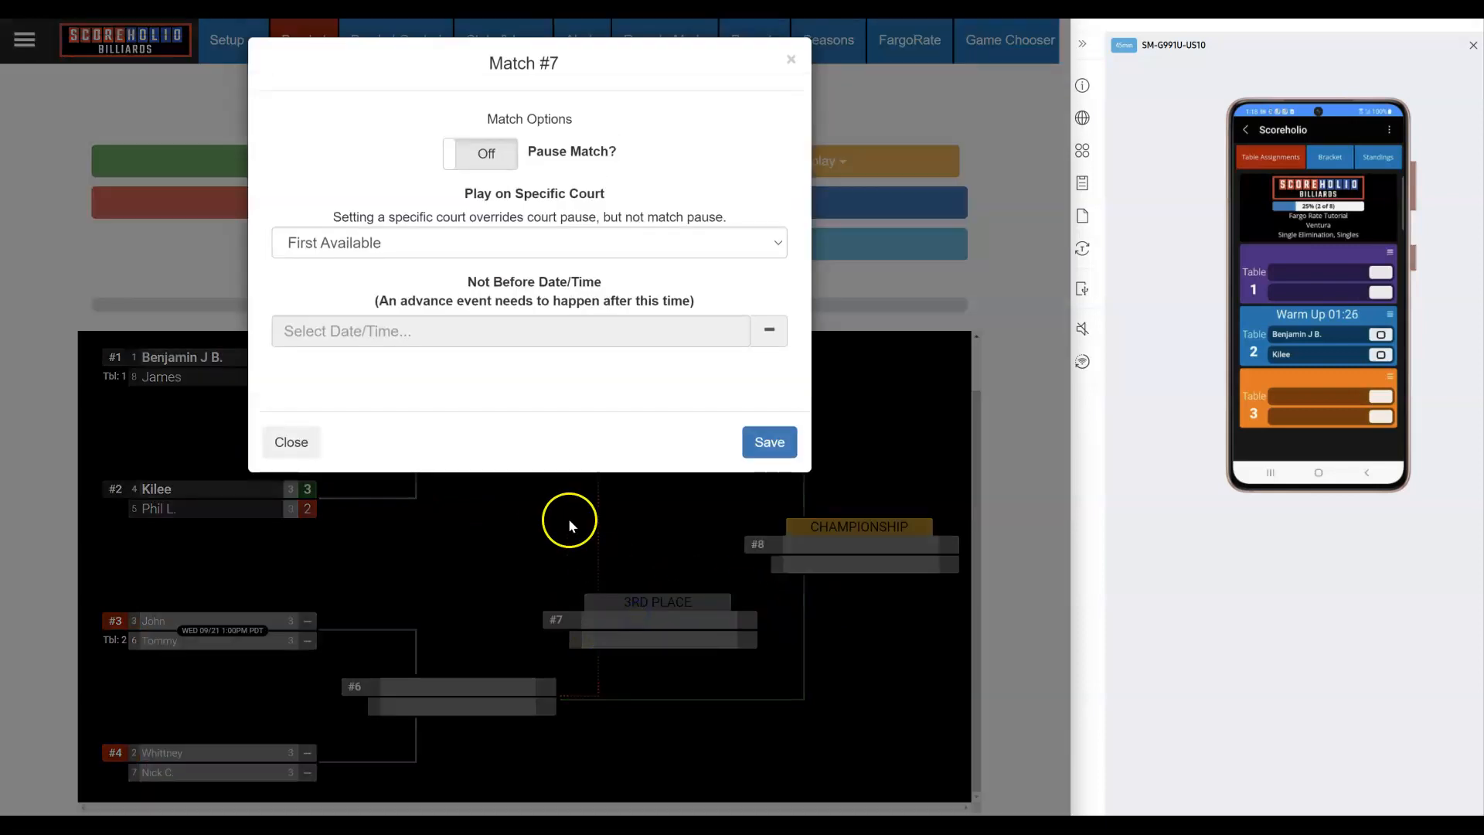
{"action": "left_click", "coordinate": [791, 59]}
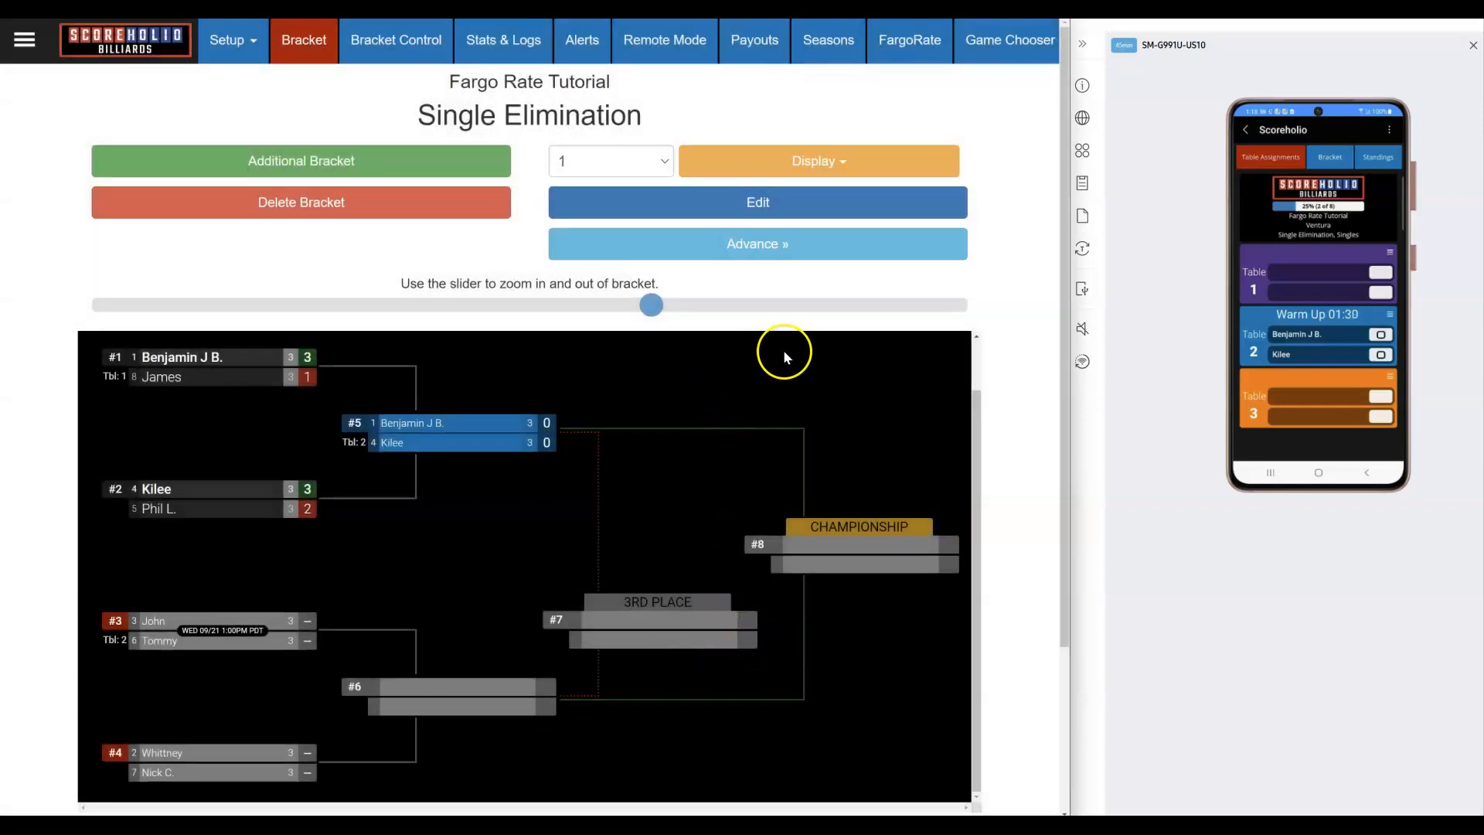
Step: On the FargoRate Submit Matches page, choose 9 ball format and 8 Foot table size
{"action": "left_click", "coordinate": [912, 44]}
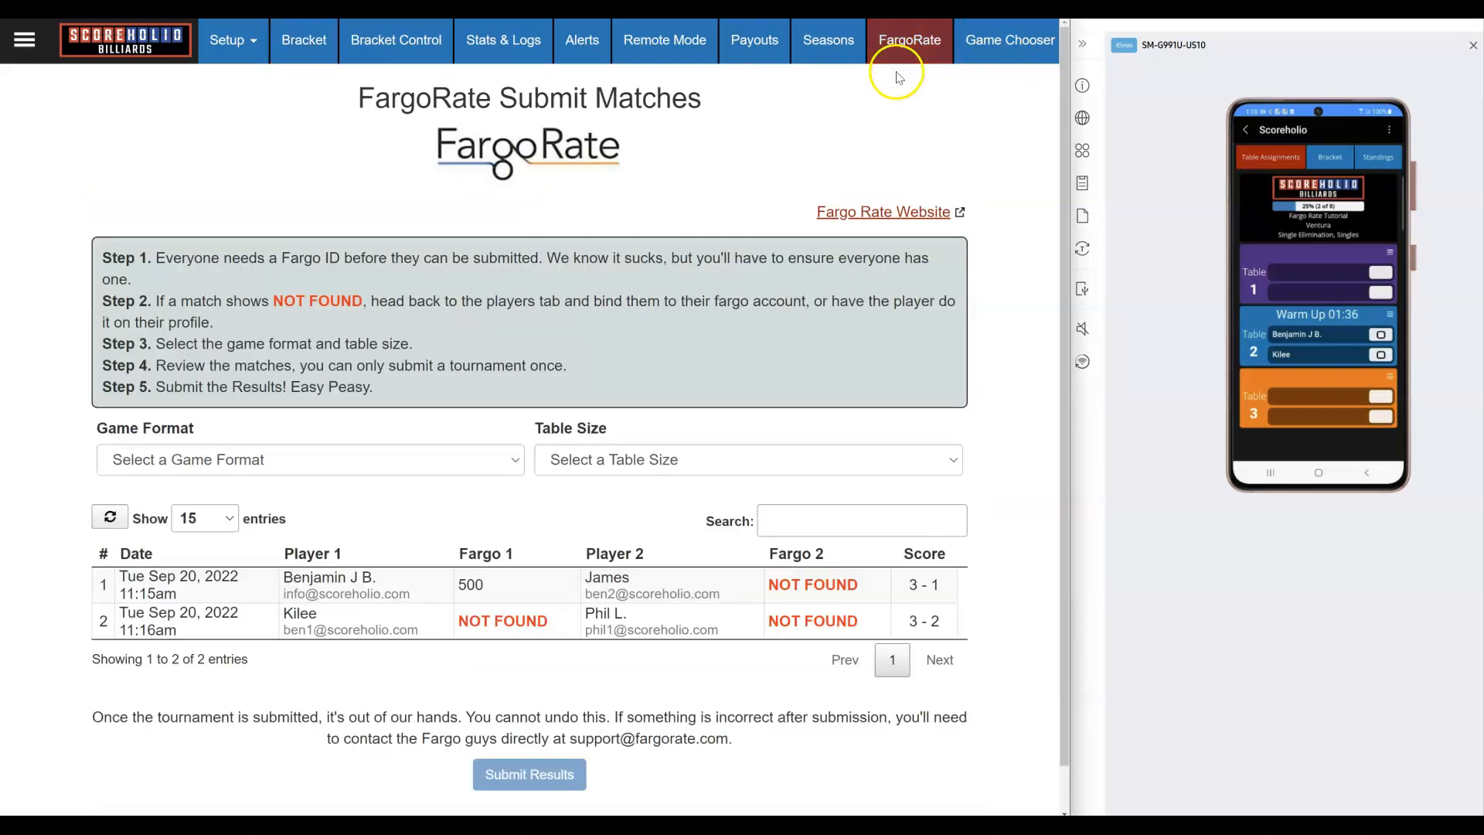
{"action": "left_click", "coordinate": [298, 460]}
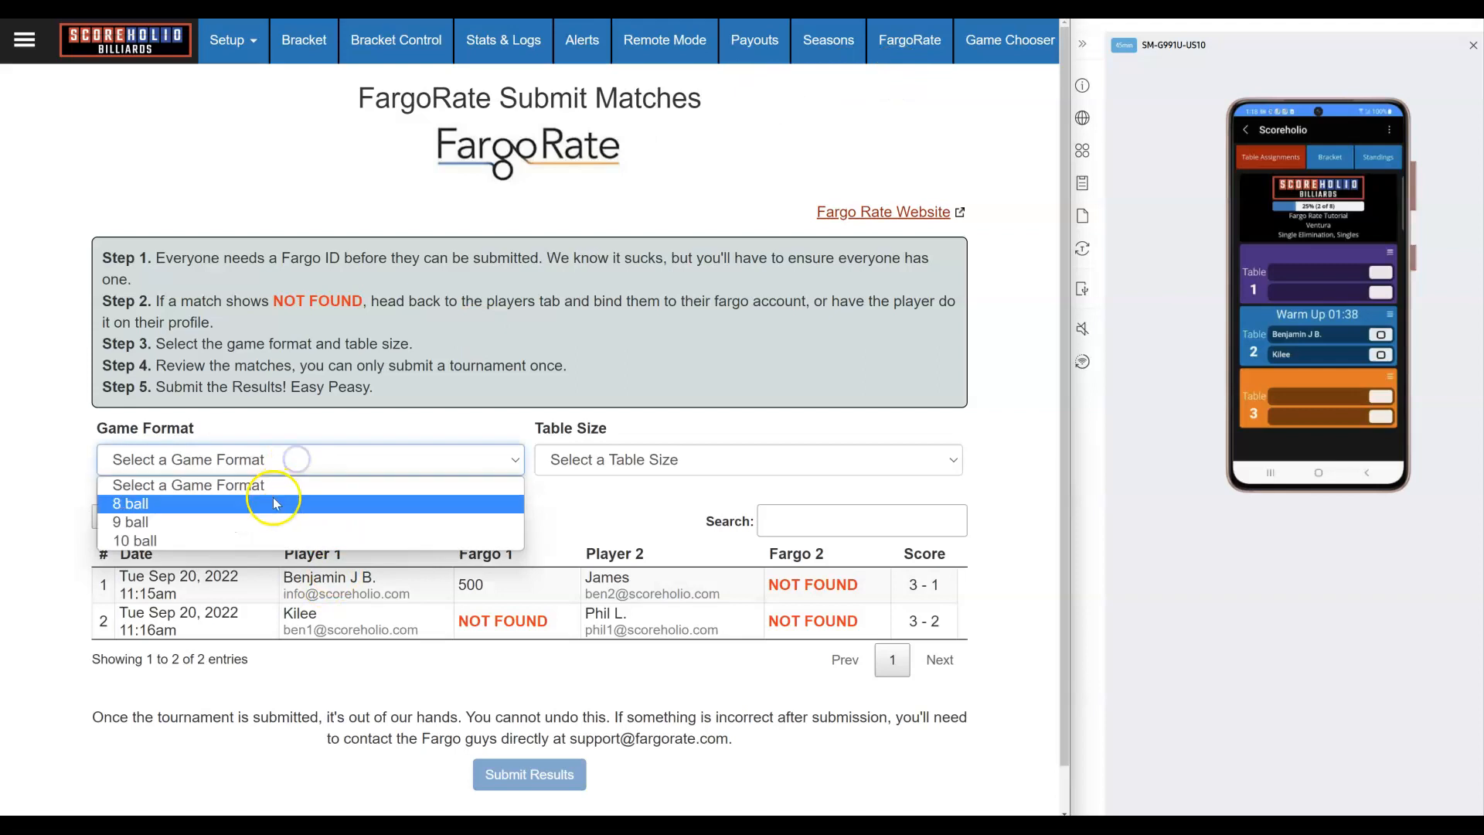
{"action": "left_click", "coordinate": [256, 523]}
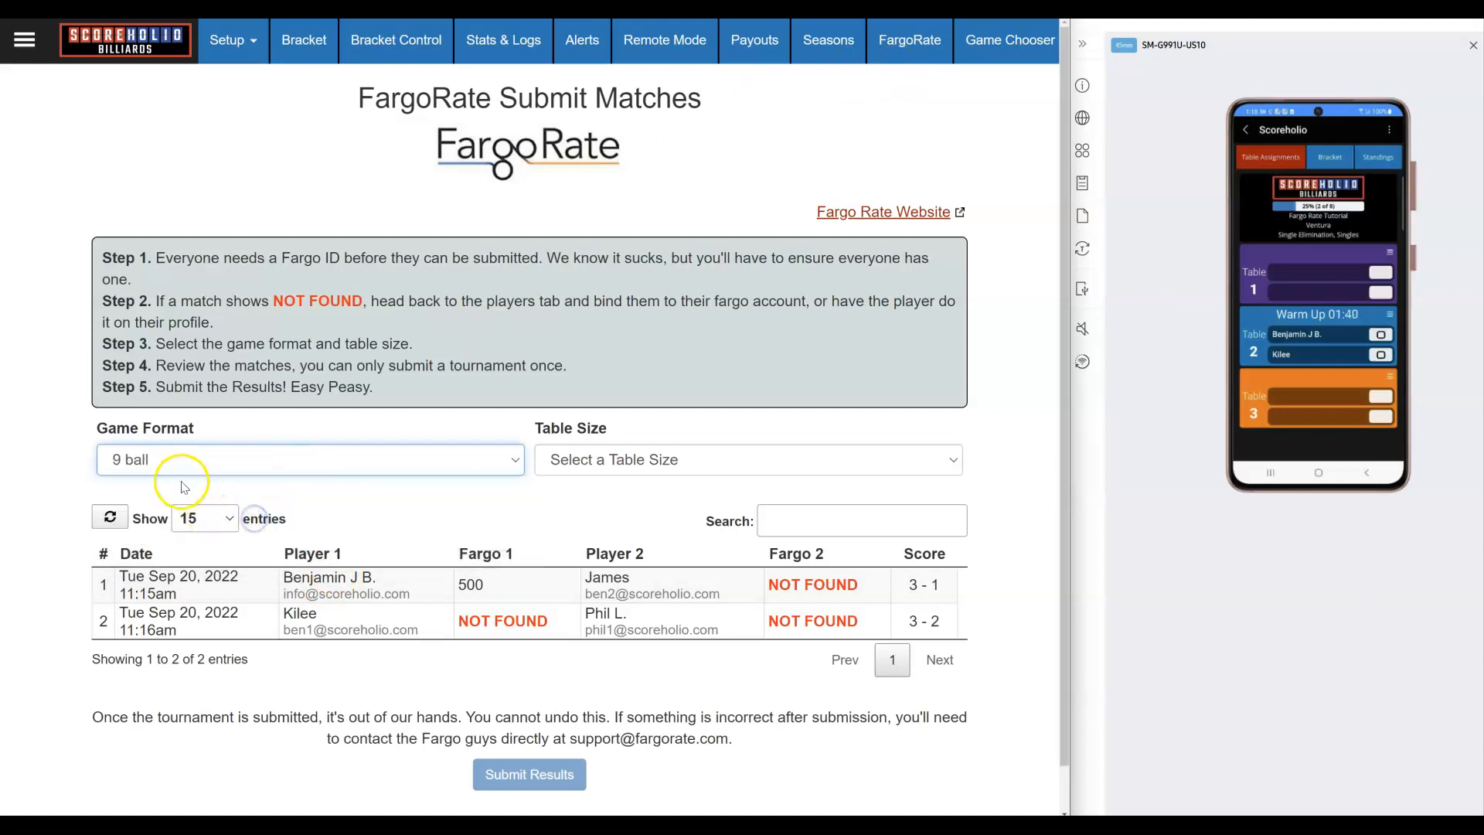
{"action": "left_click", "coordinate": [607, 463]}
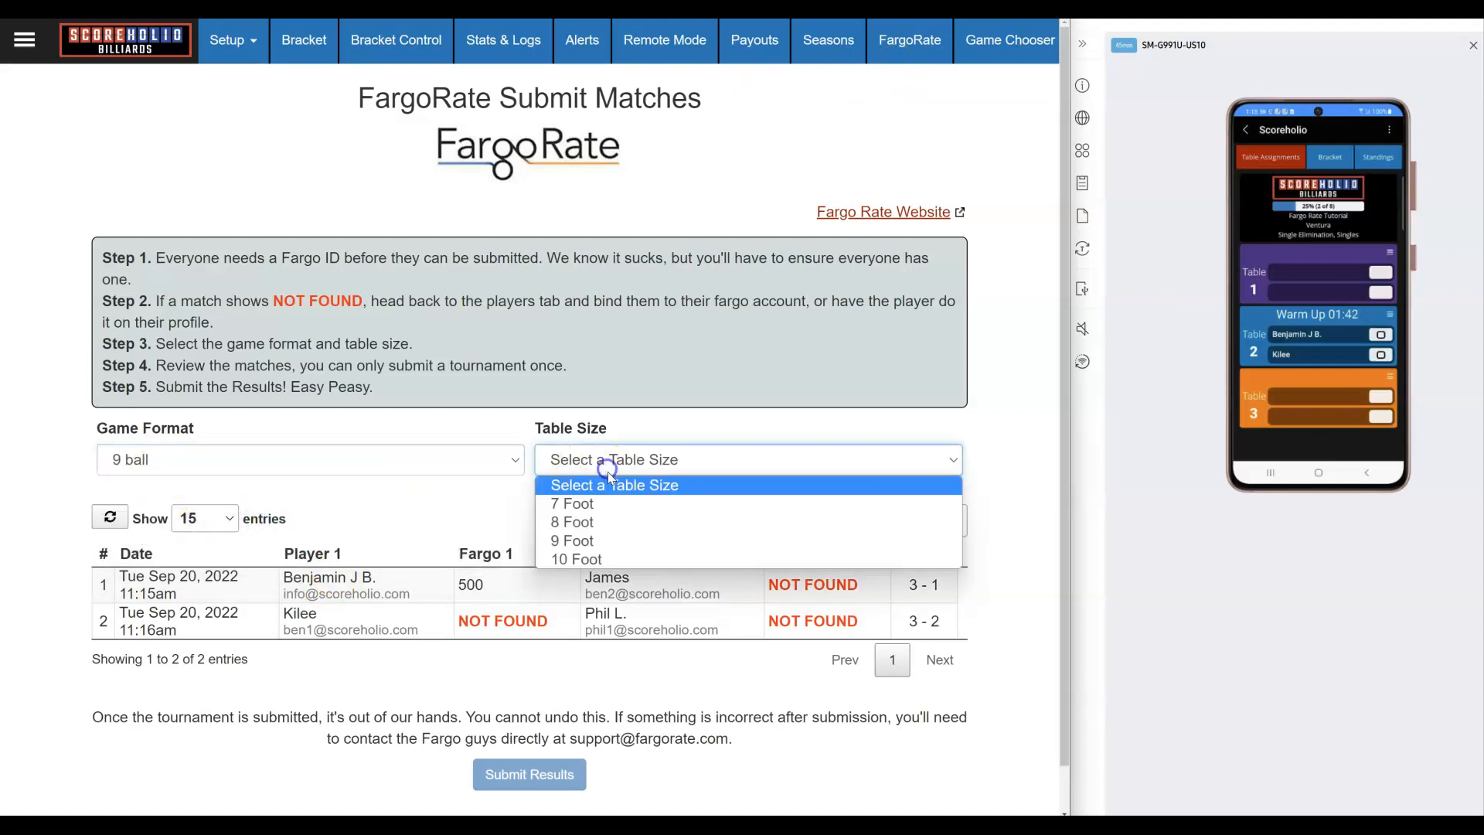
{"action": "left_click", "coordinate": [604, 530]}
{"action": "left_click", "coordinate": [549, 514]}
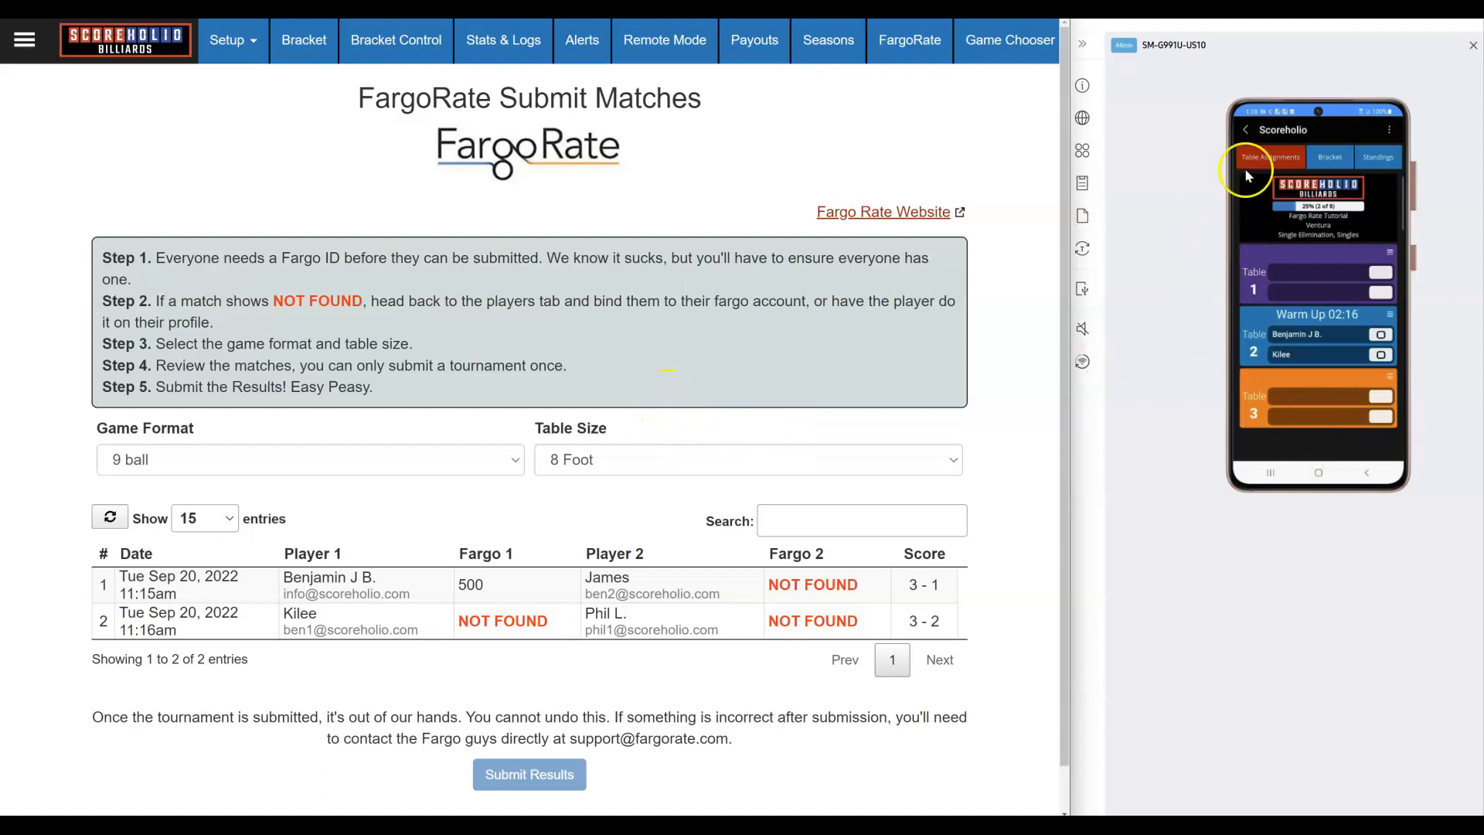
Step: Return the phone app to its home menu, then open and close the web page's live support chat
{"action": "left_click", "coordinate": [1250, 132]}
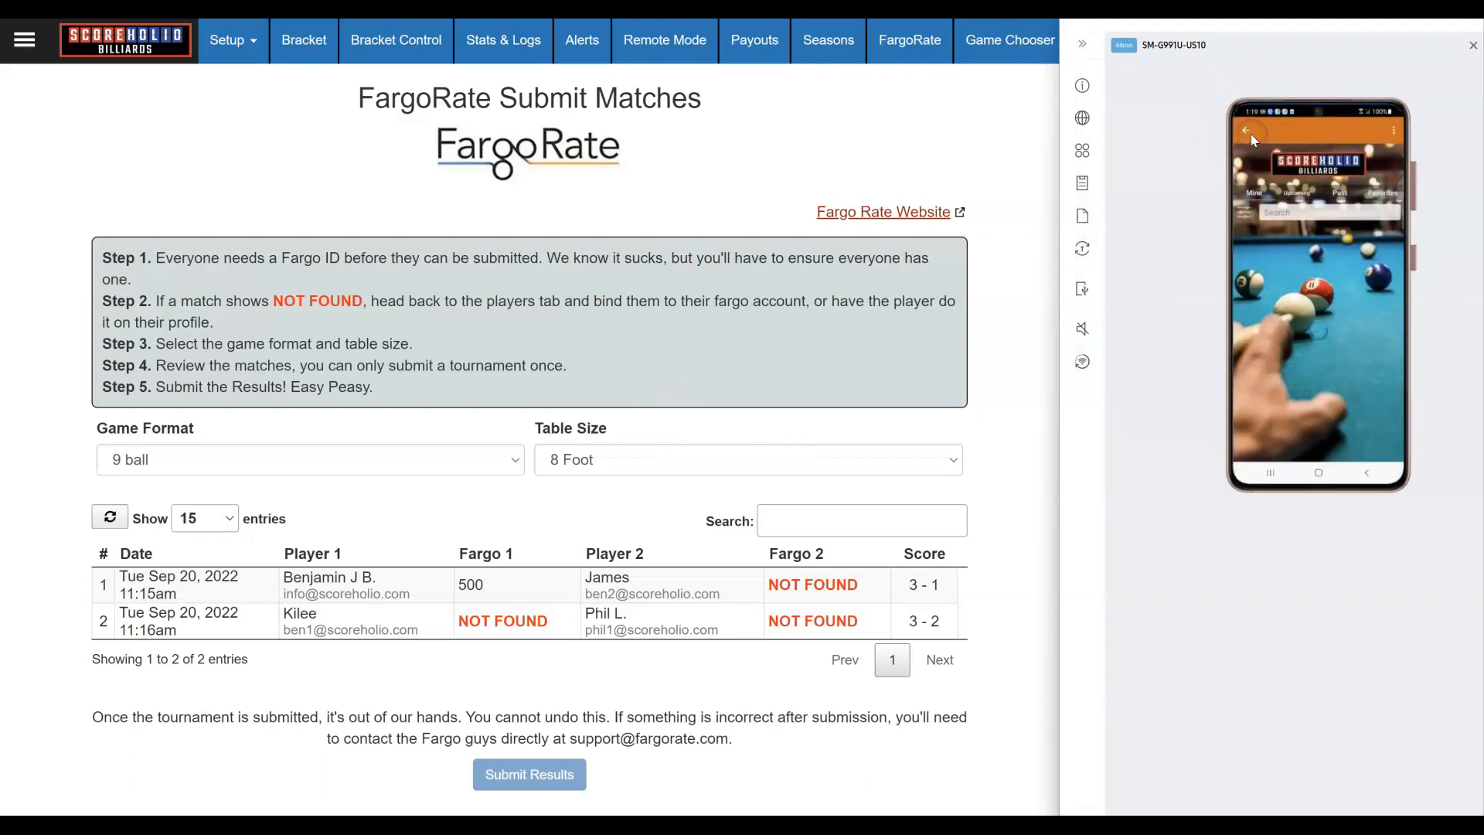
{"action": "left_click", "coordinate": [1247, 130]}
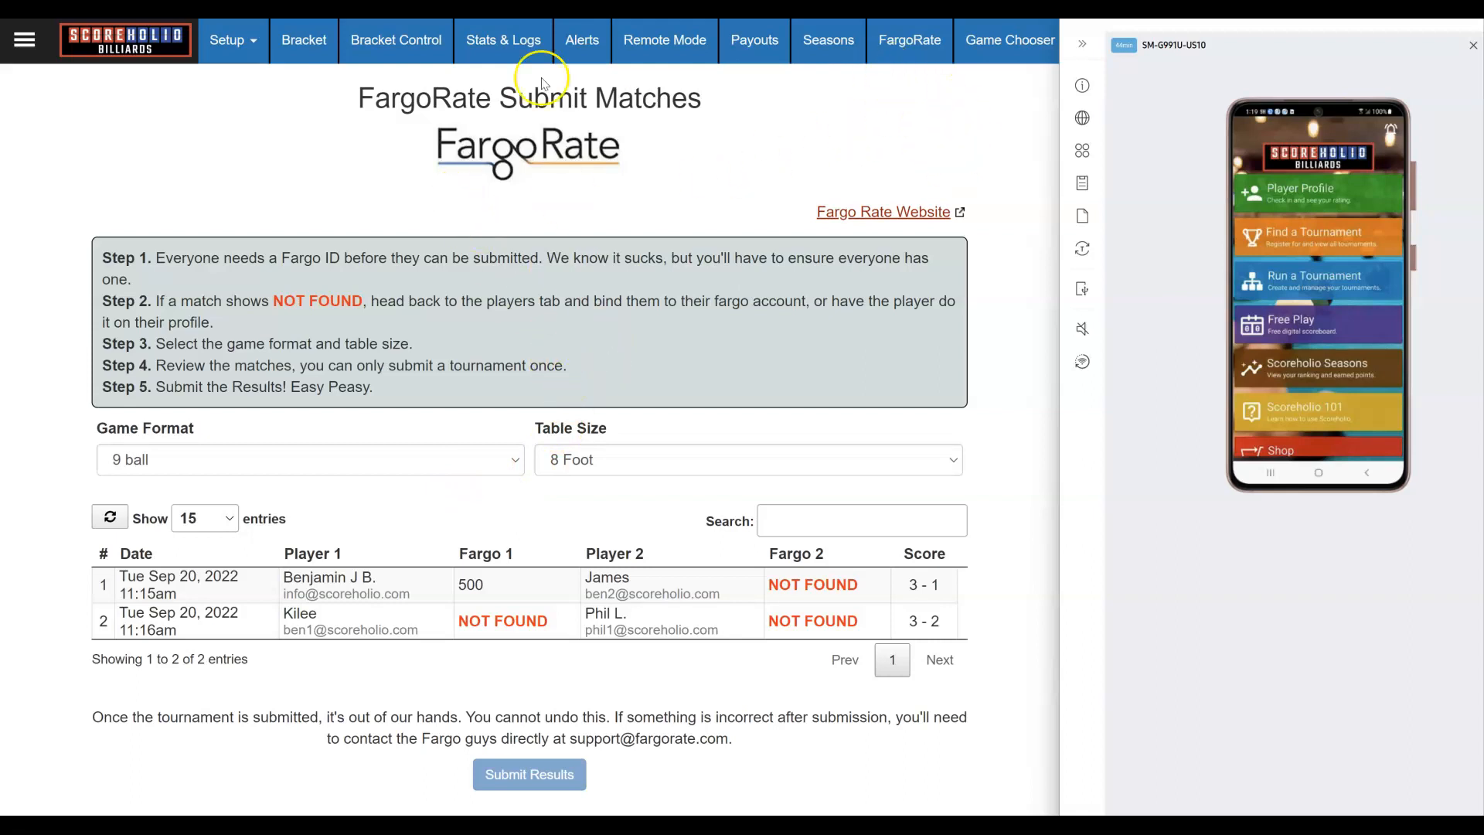
{"action": "left_click", "coordinate": [35, 44]}
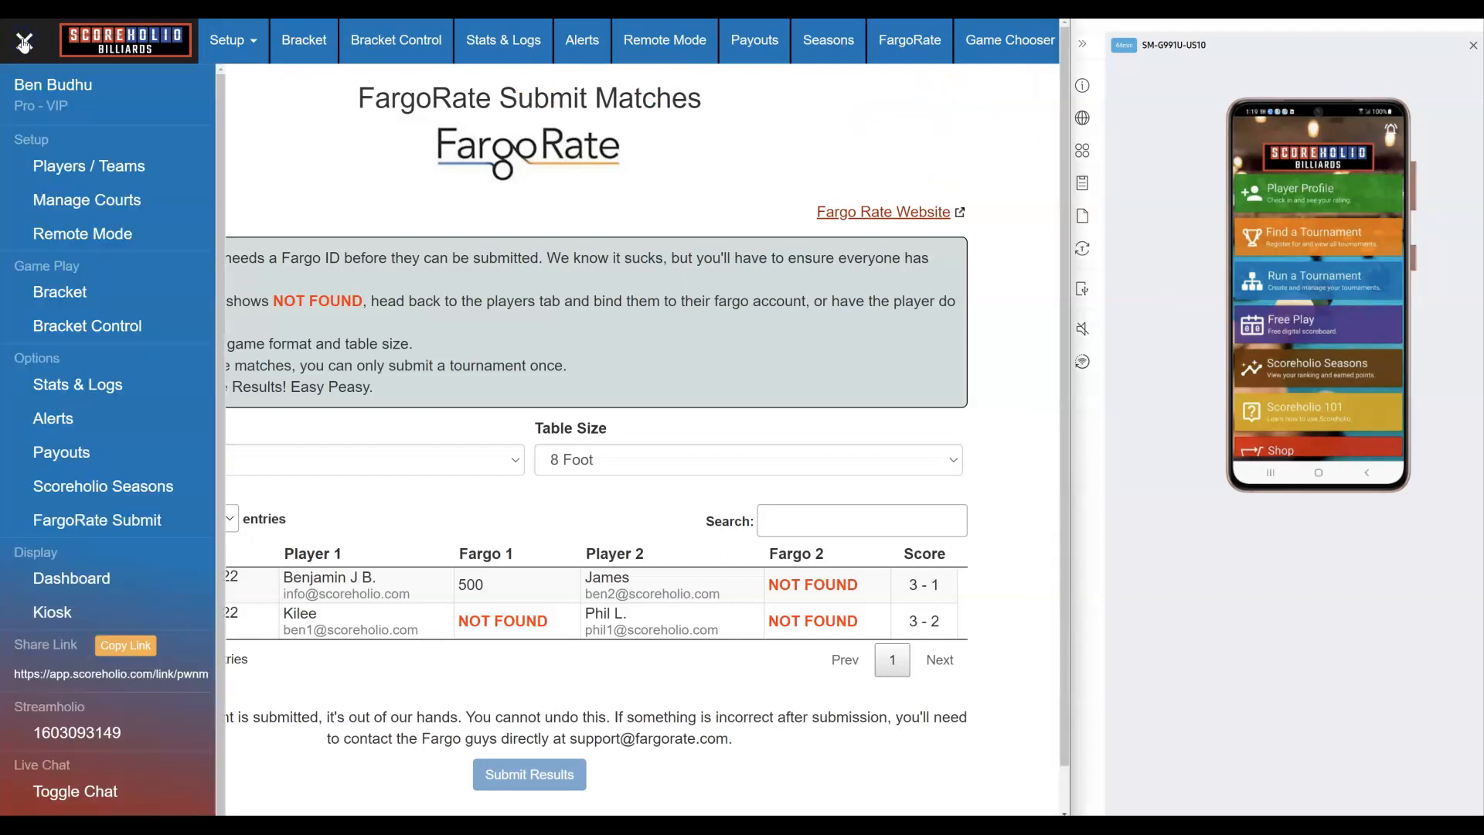
{"action": "left_click", "coordinate": [65, 791]}
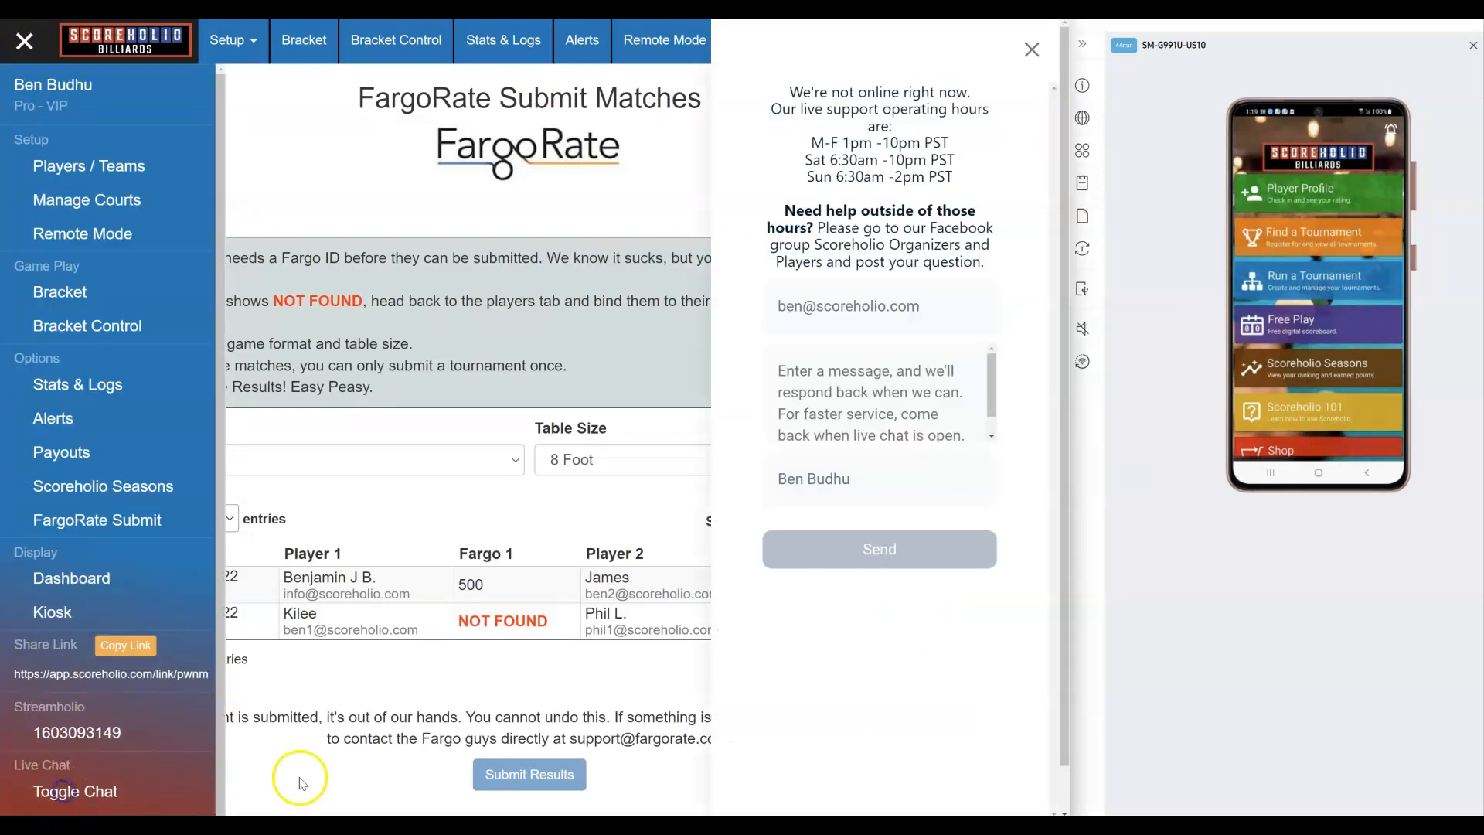
{"action": "left_click", "coordinate": [1031, 51]}
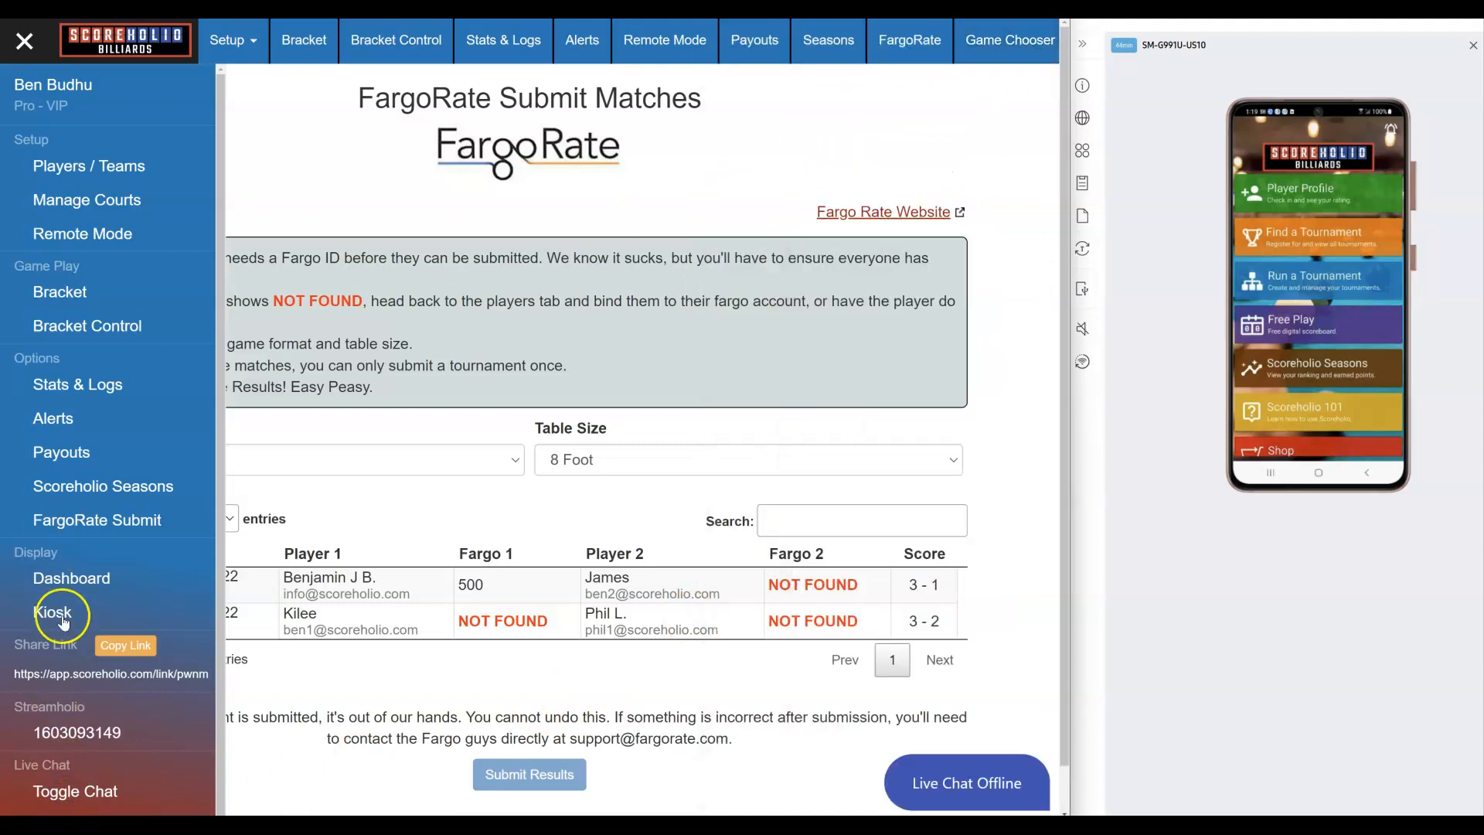